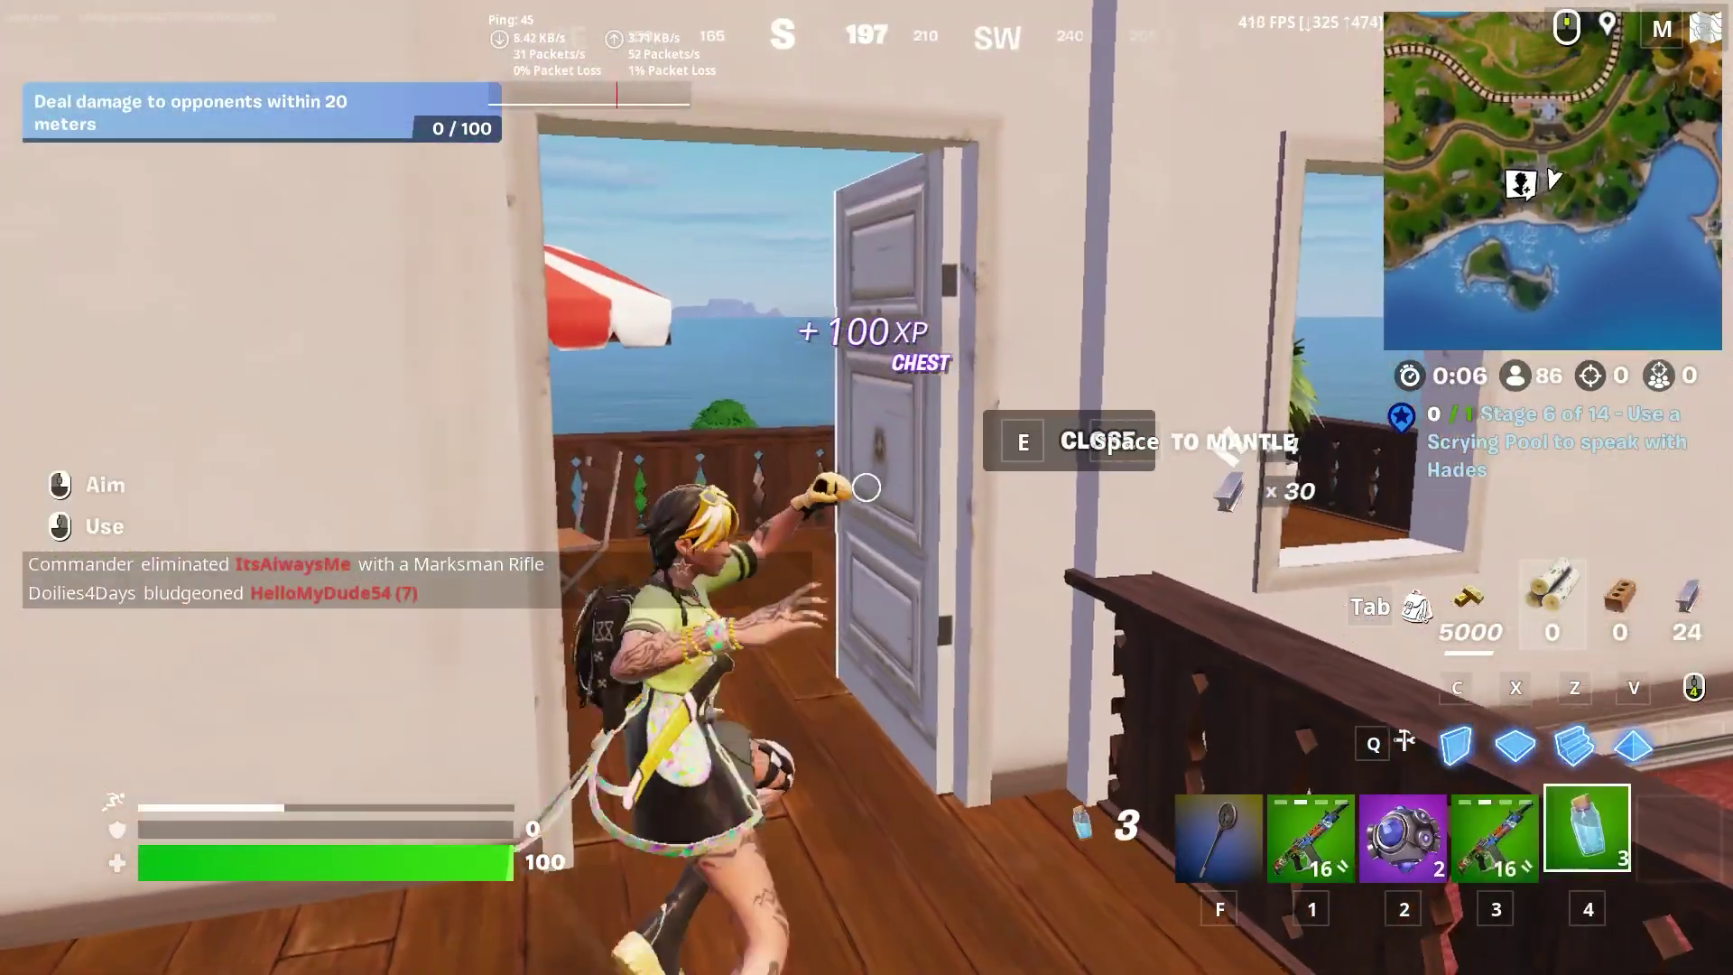
key(w)
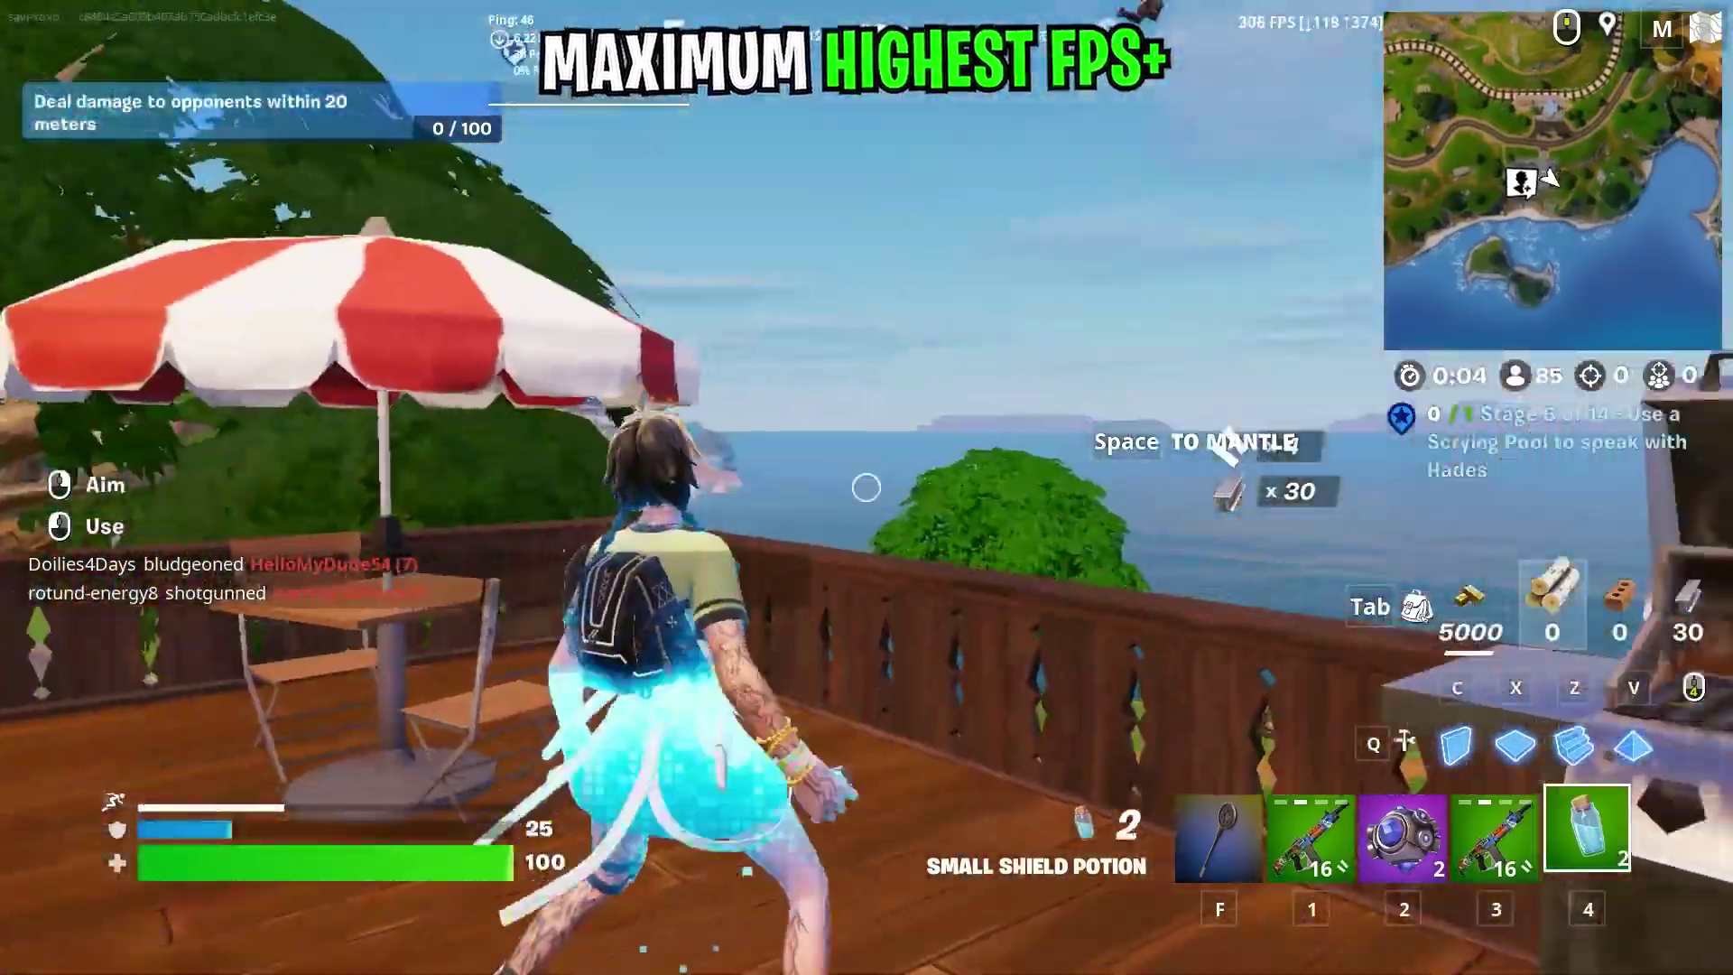
click(866, 488)
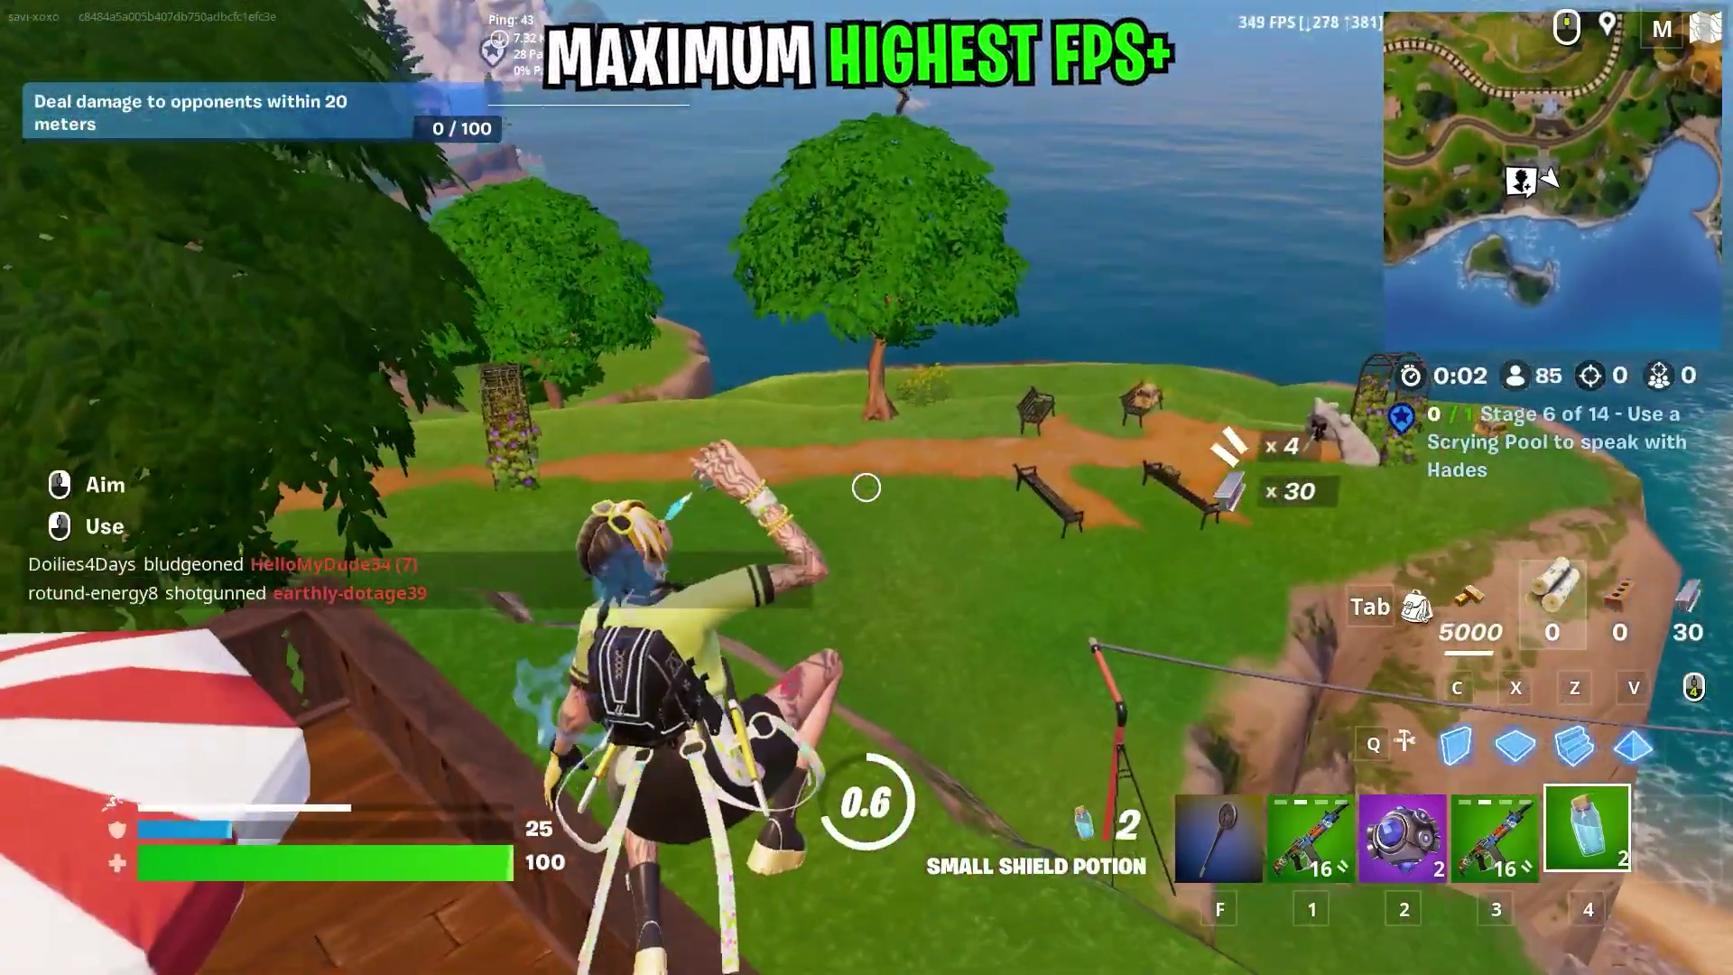
key(space)
key(1)
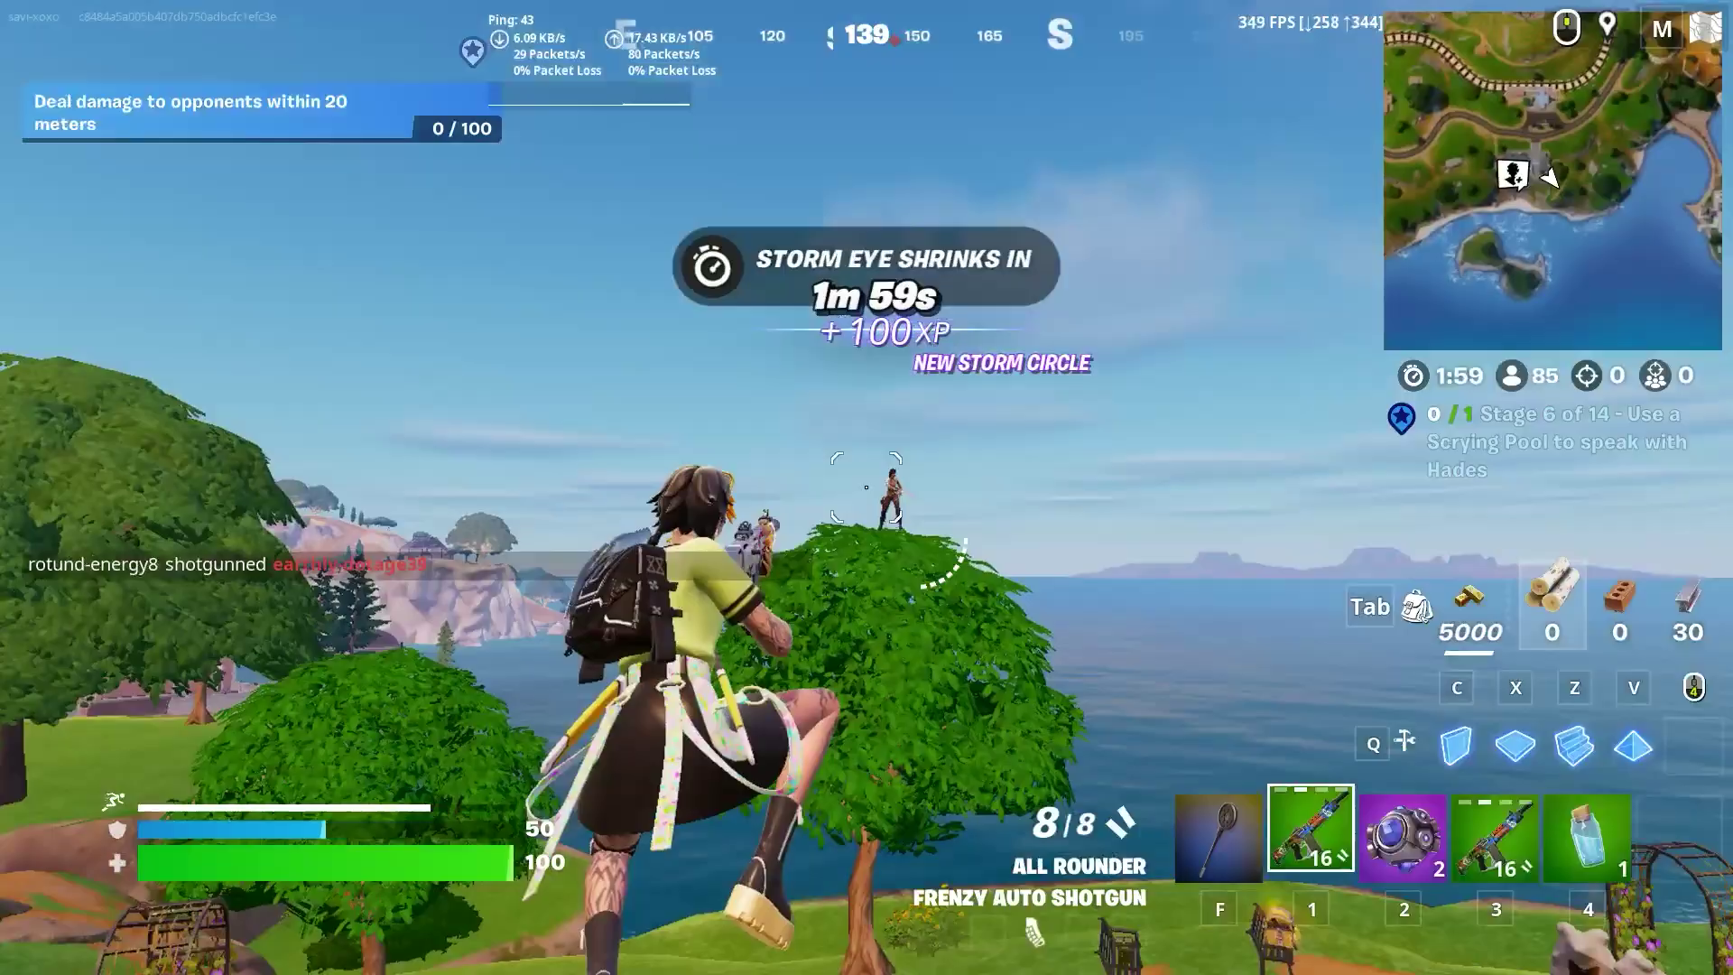
click(867, 488)
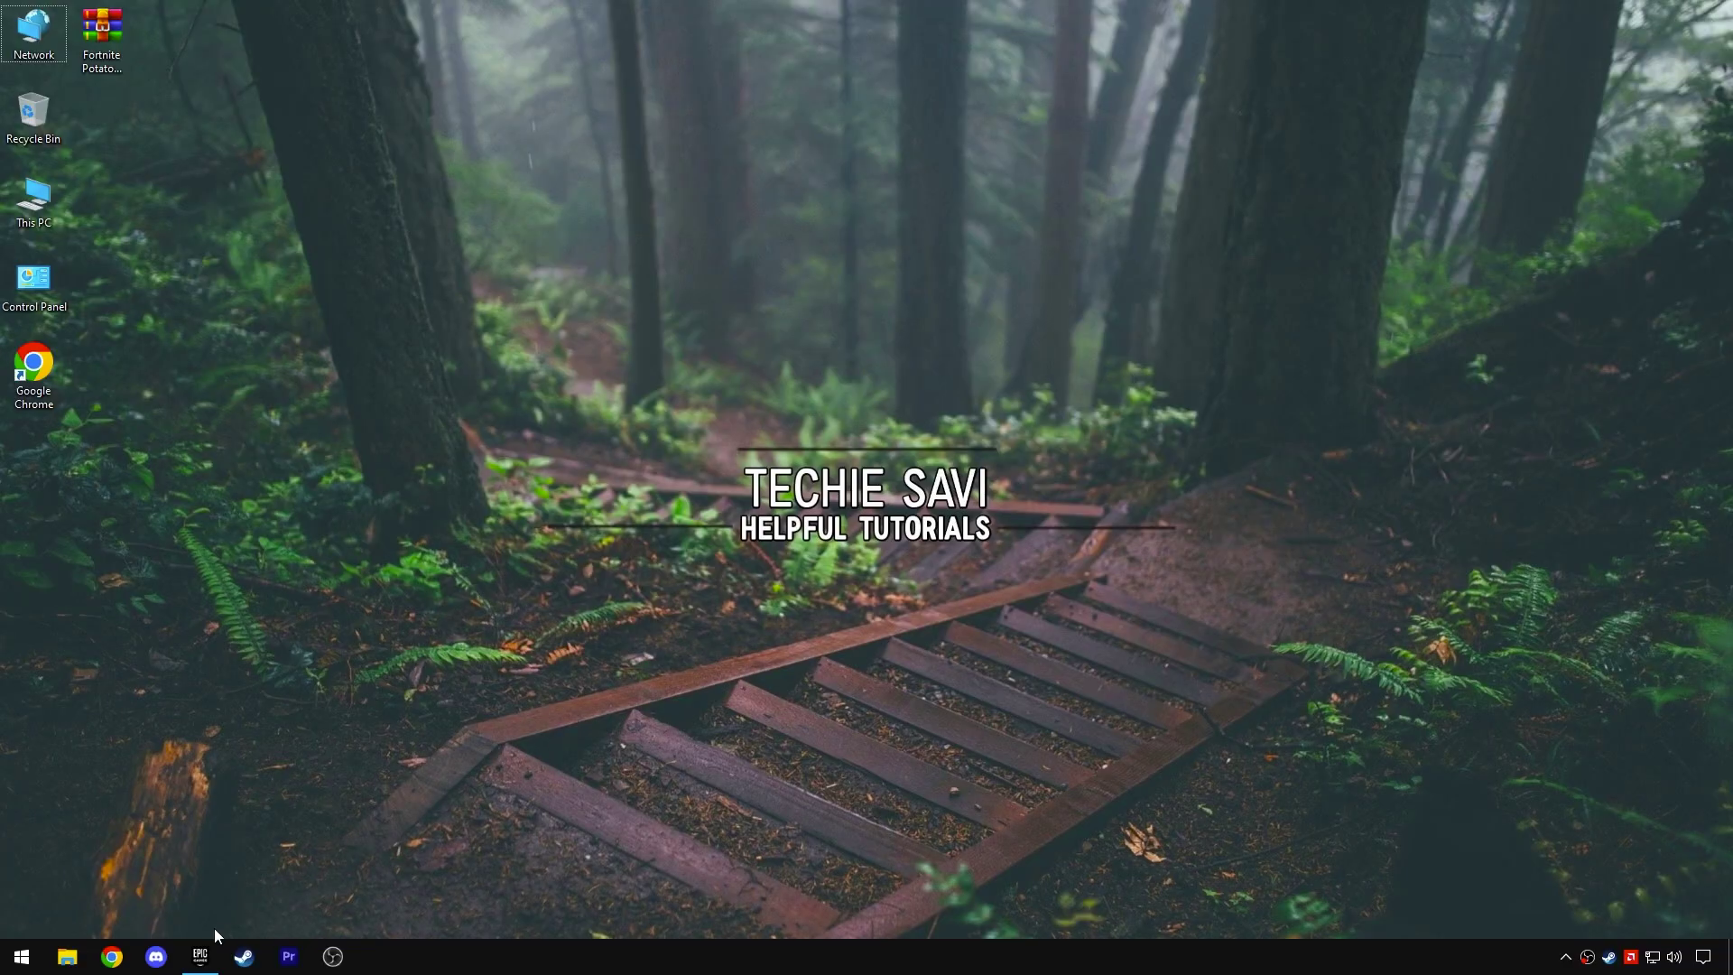
Open Fortnite's installation folder from its management options in the Epic Games Launcher library
click(200, 955)
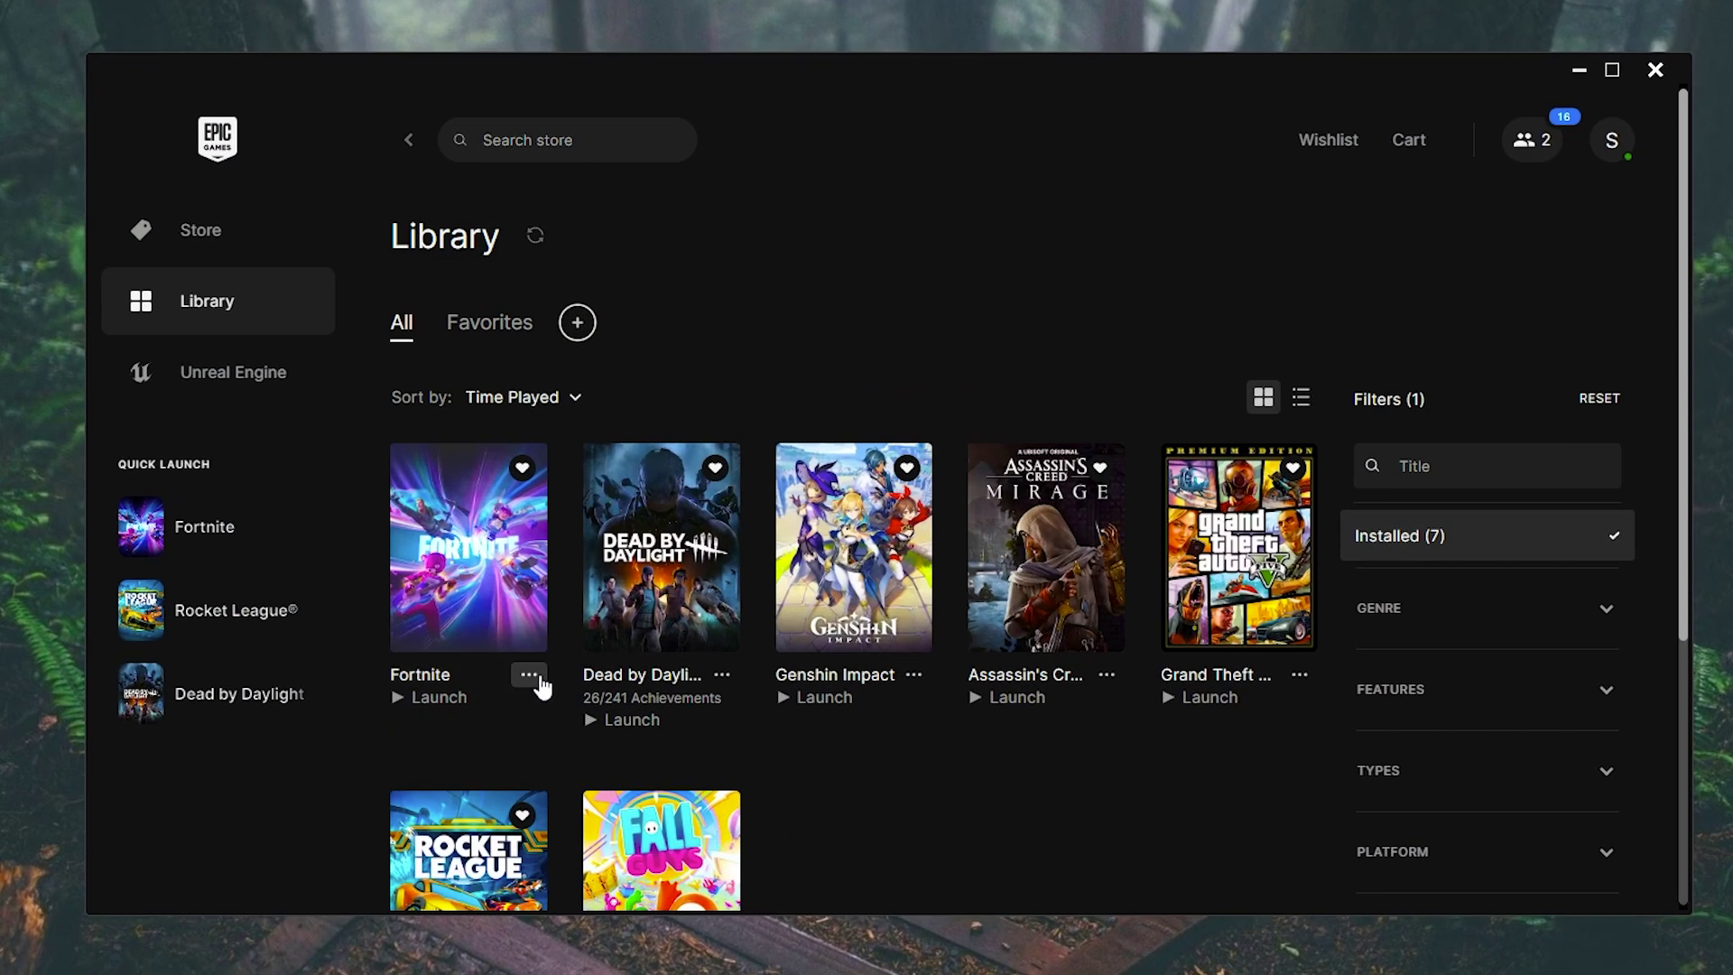
click(596, 589)
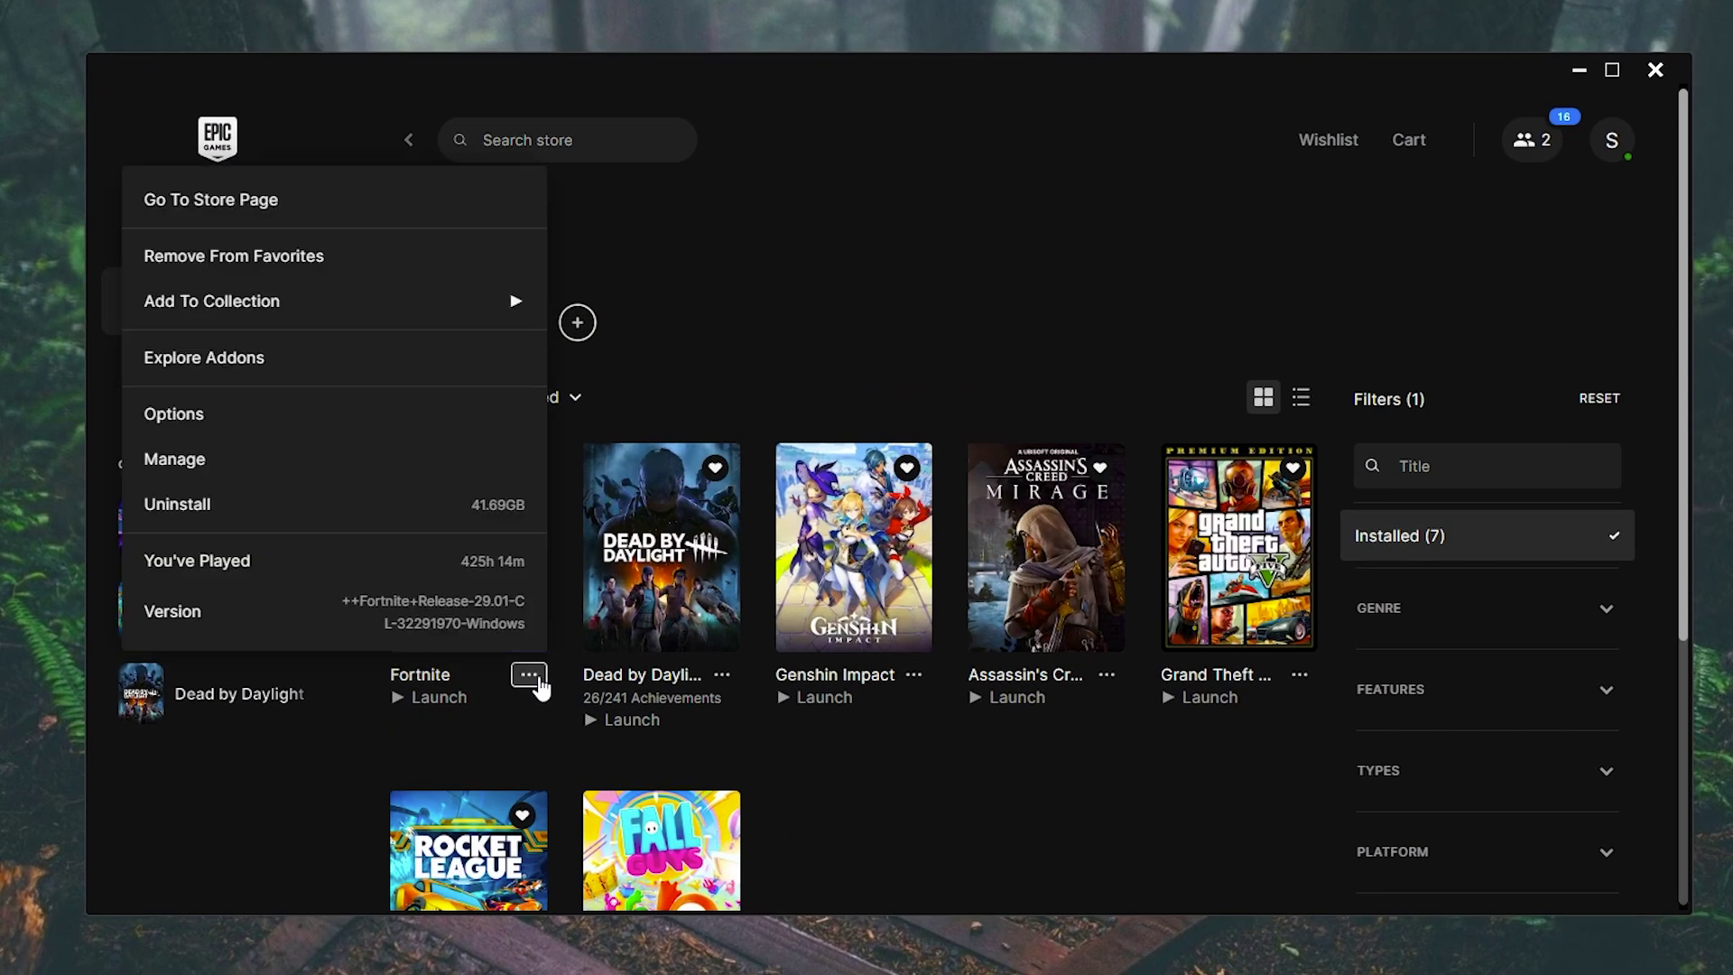
click(180, 459)
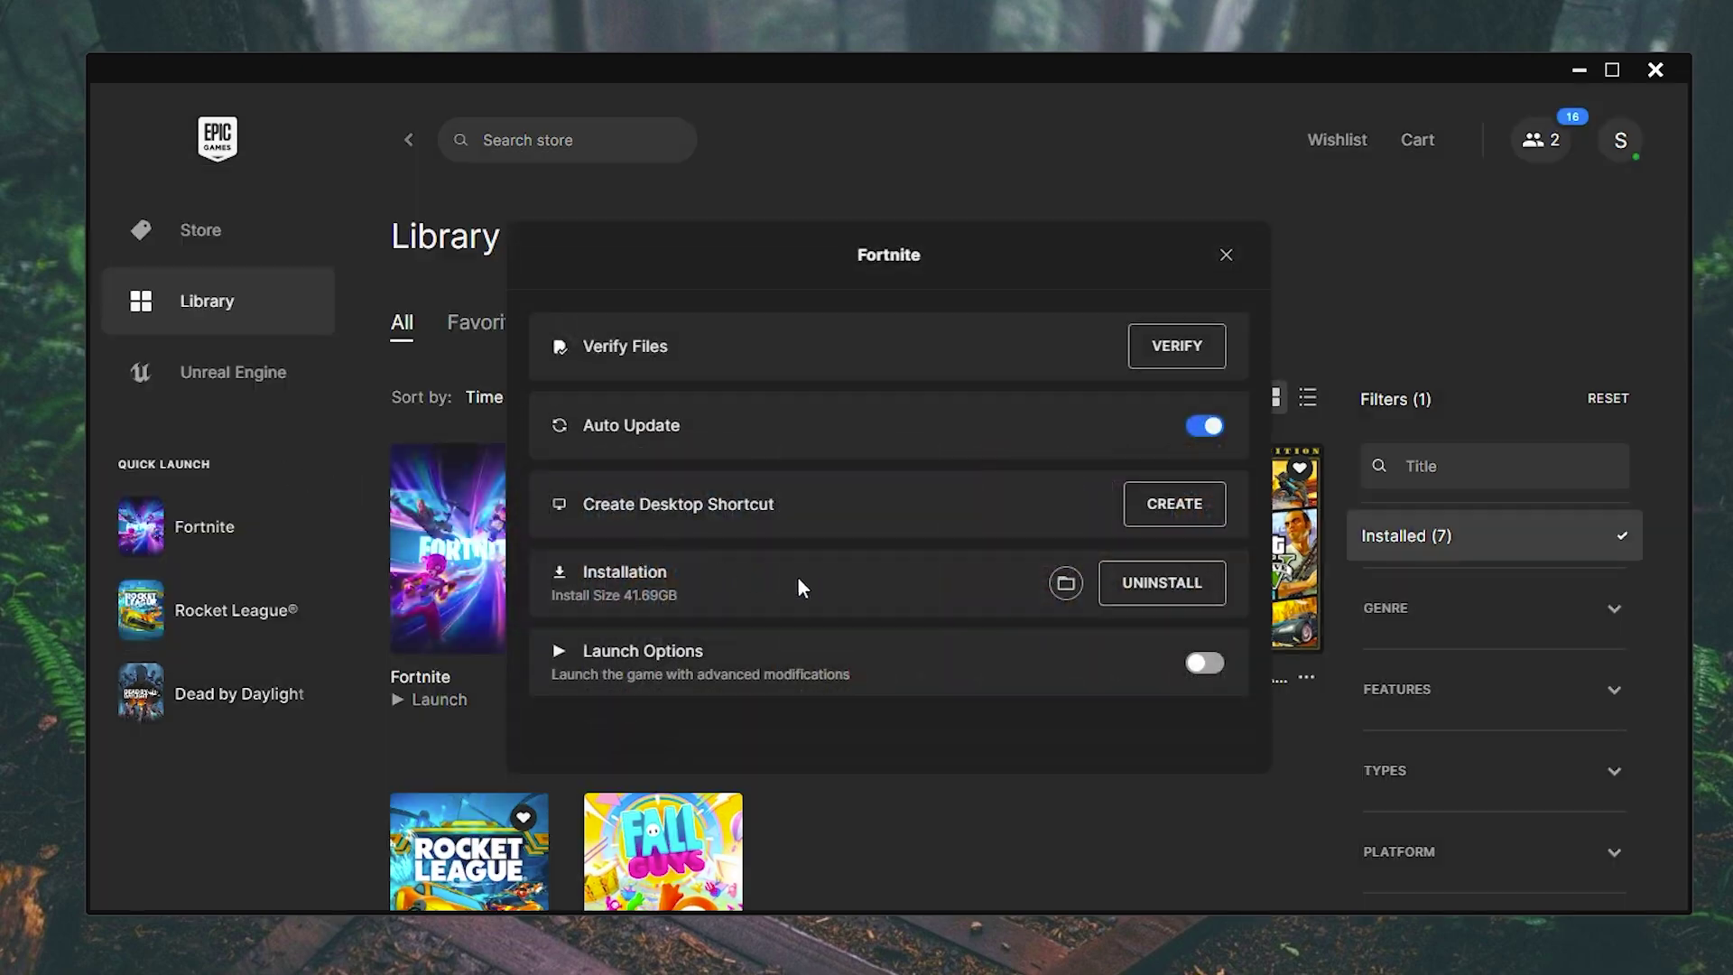
click(1065, 585)
Browse to the FortniteGame\Binaries\Win64 folder and find the FortniteClient-Win64-Shipping application
double_click(417, 301)
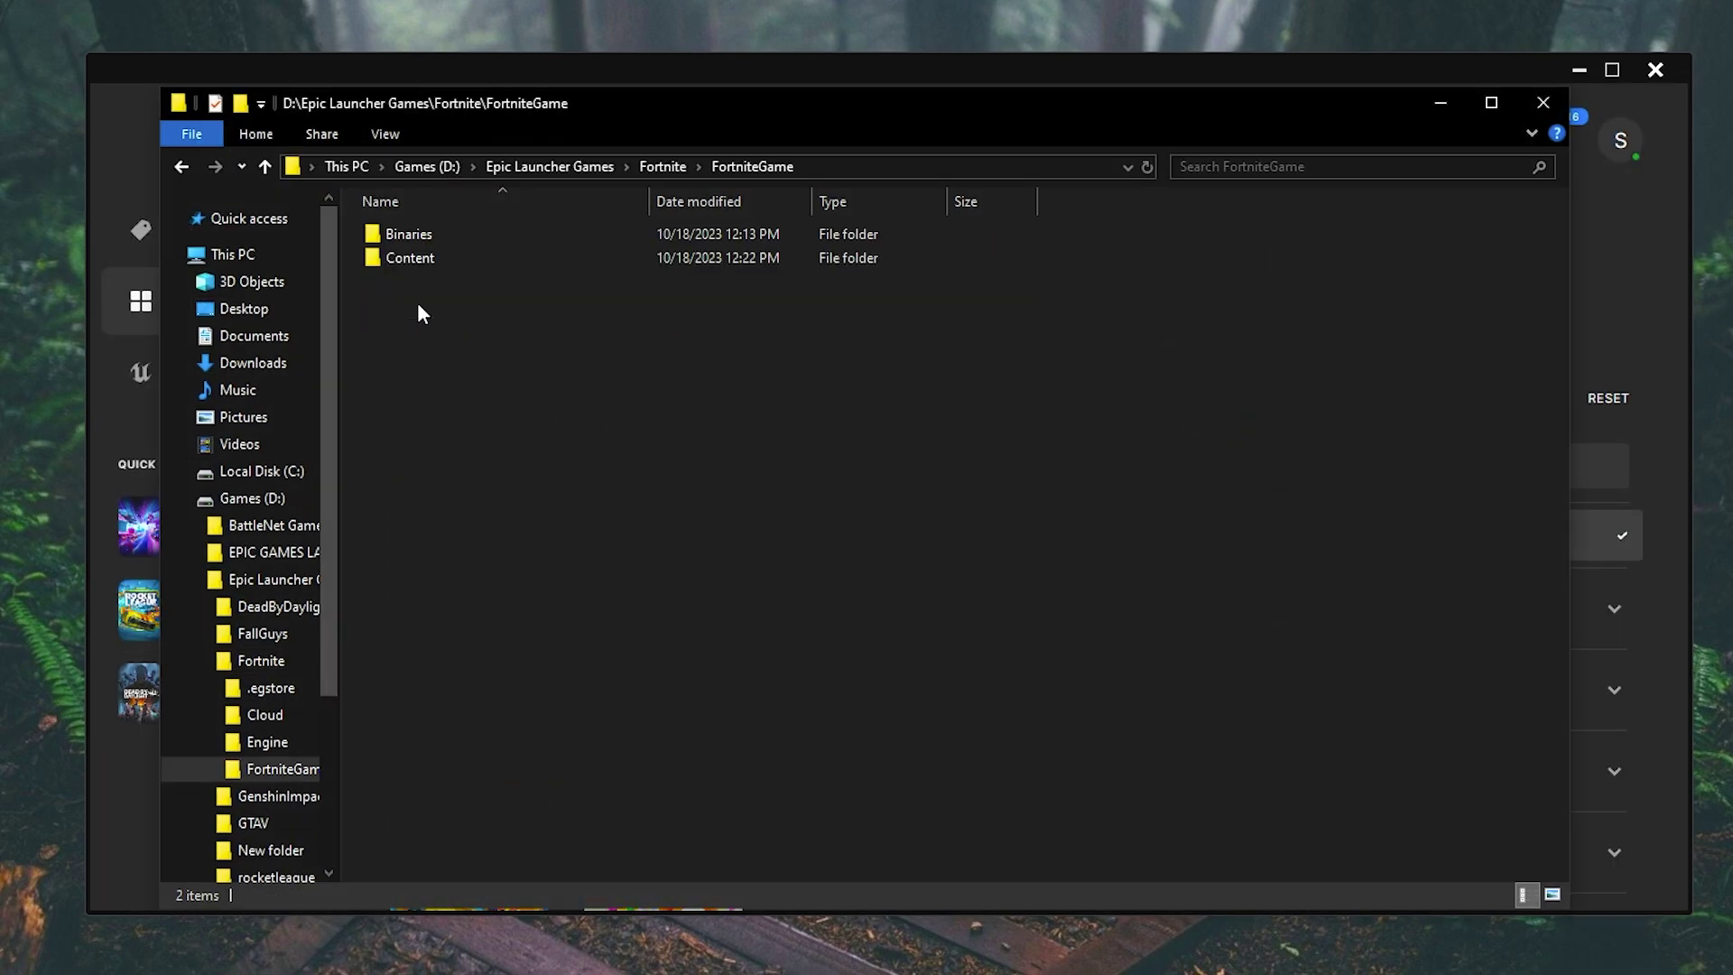
double_click(424, 239)
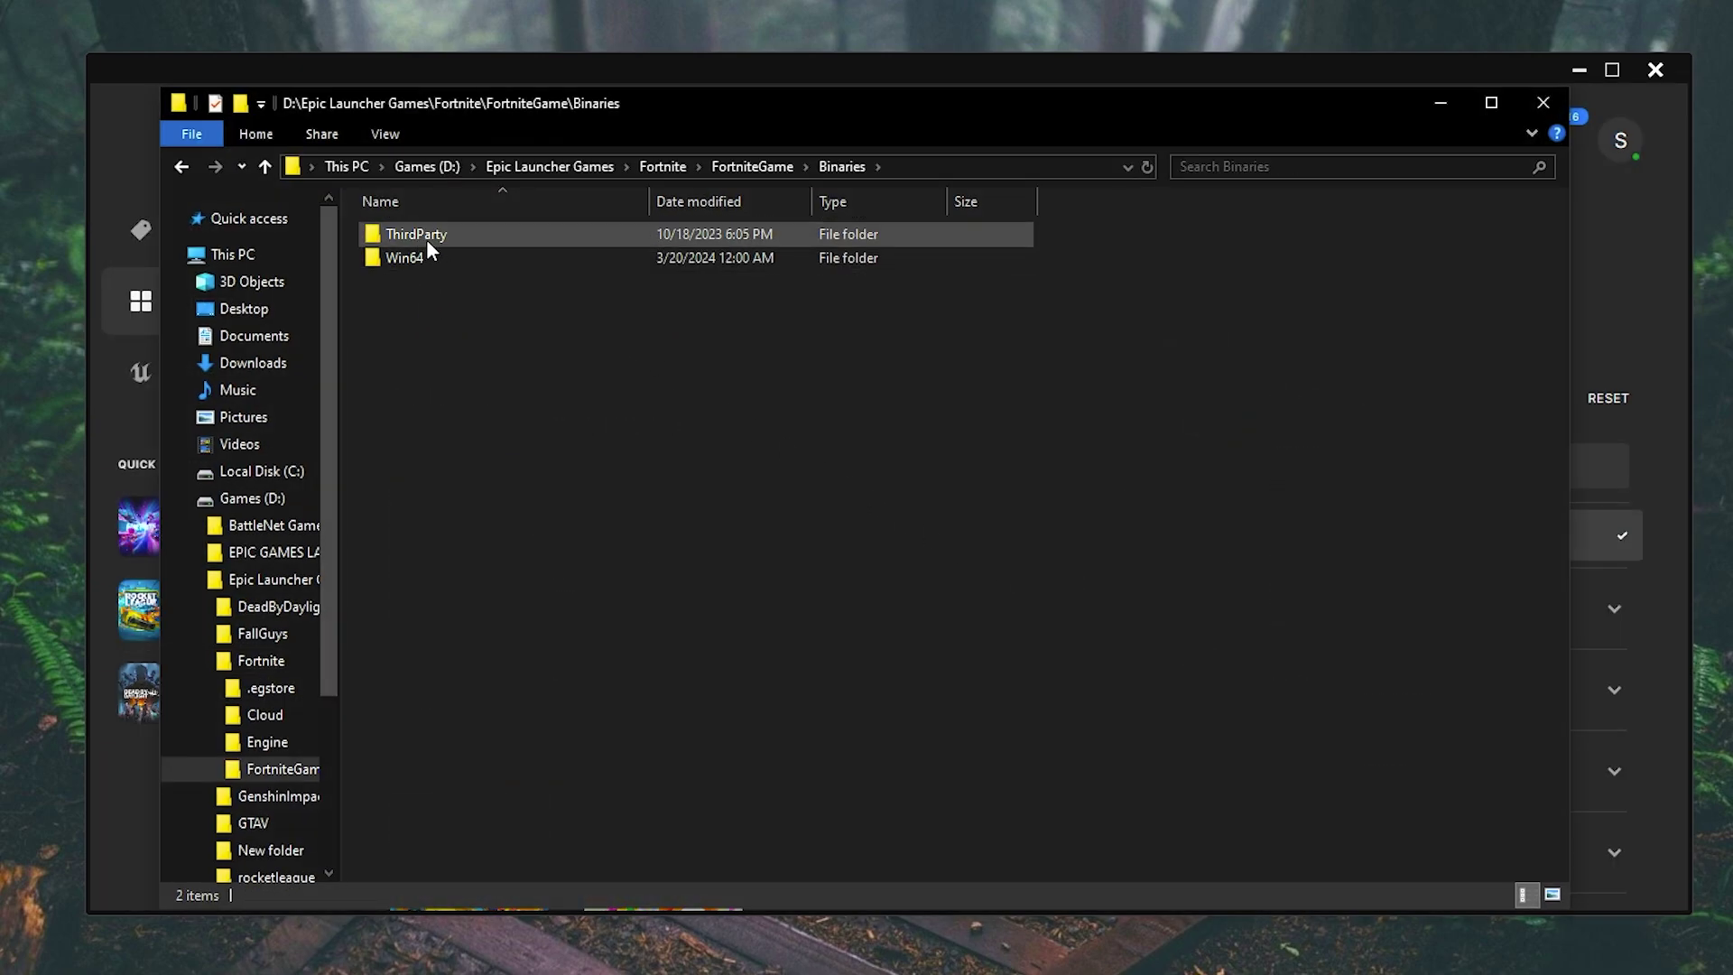
double_click(398, 257)
scroll(848, 559, down, 10)
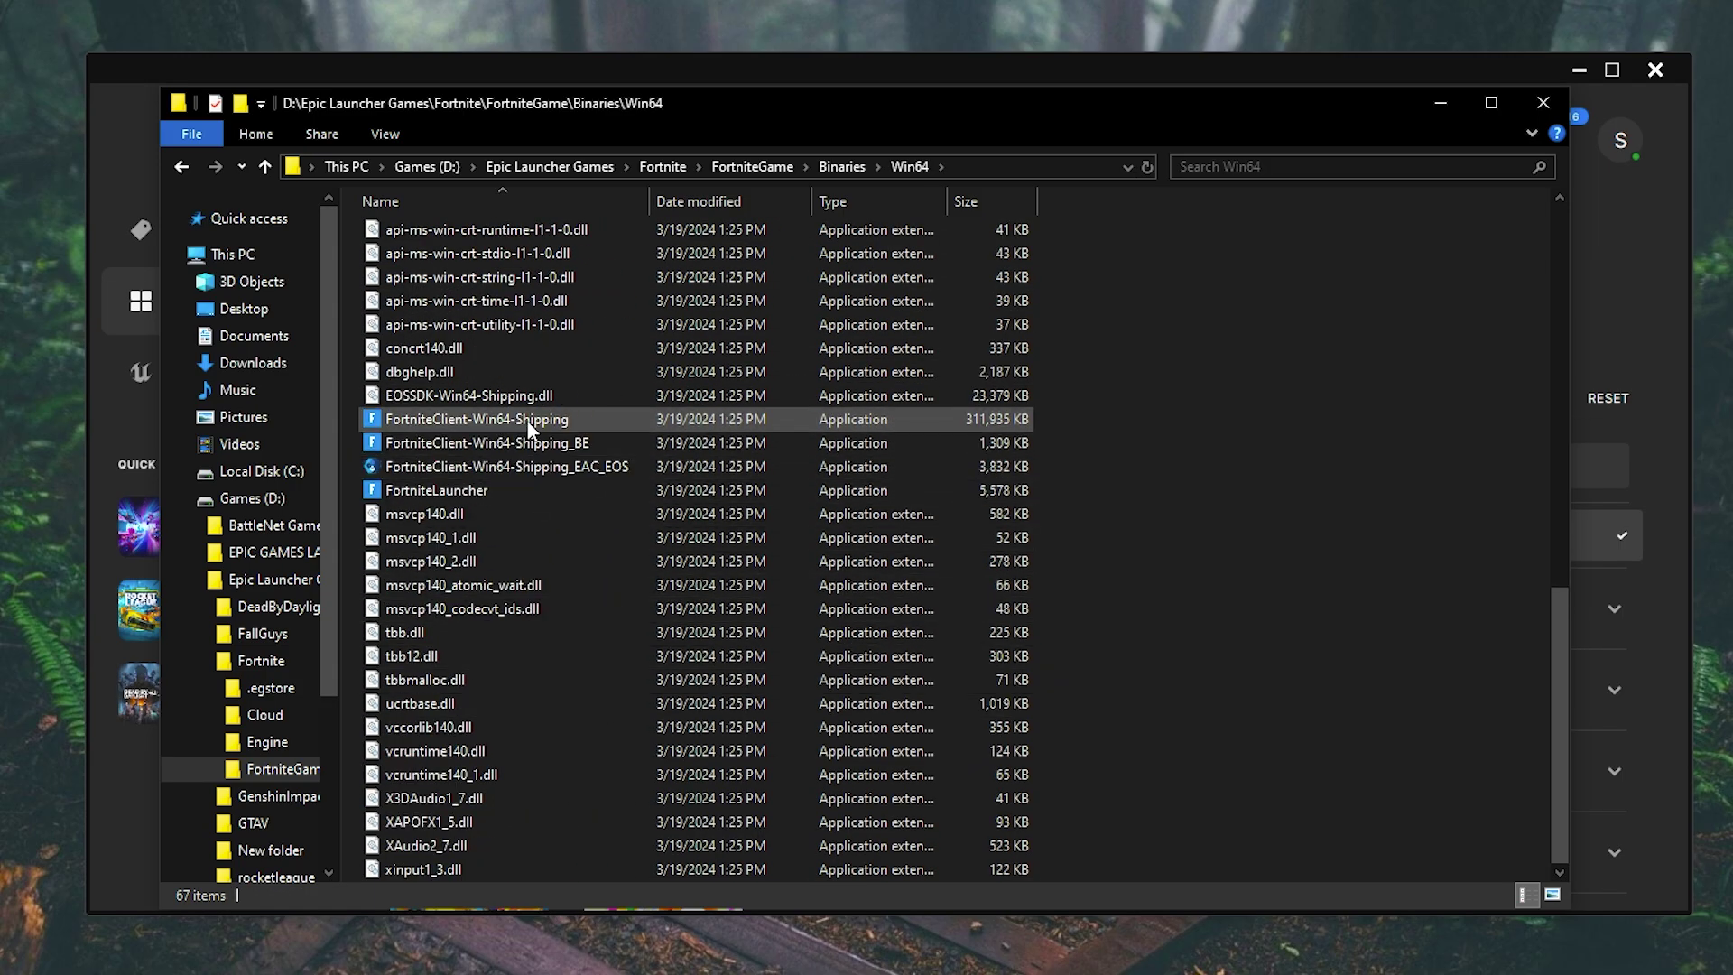
Disable fullscreen optimizations in the compatibility properties of FortniteClient-Win64-Shipping
right_click(507, 419)
click(559, 962)
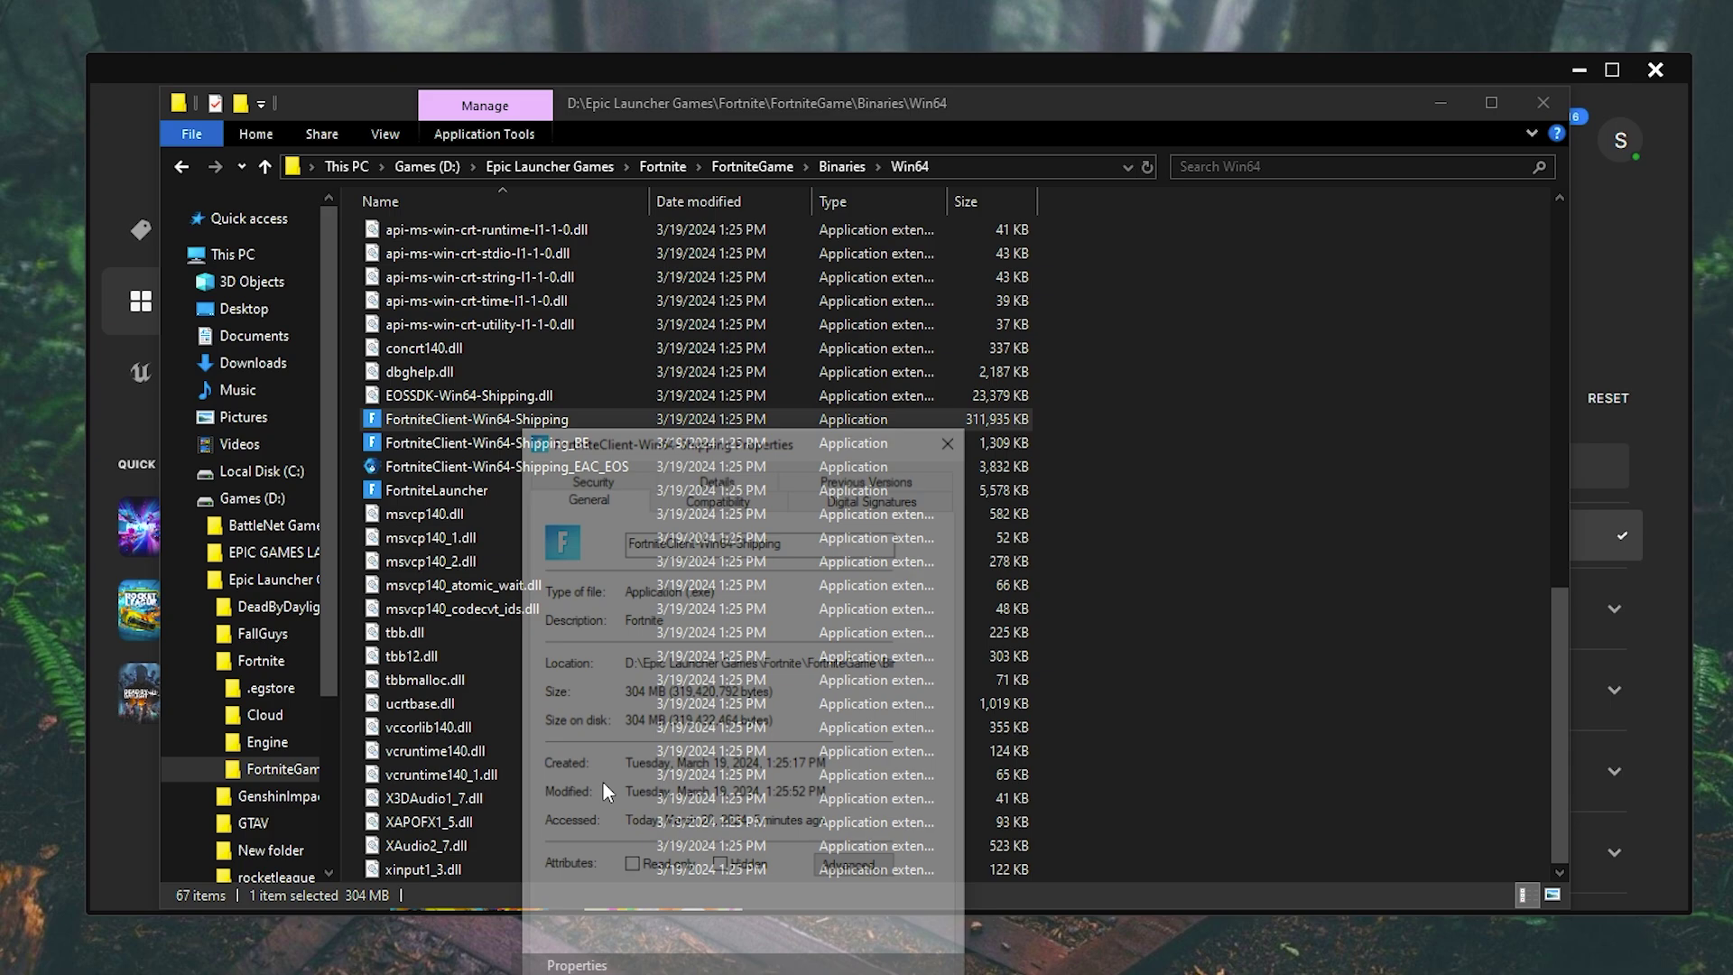
drag(635, 442, 626, 175)
click(696, 240)
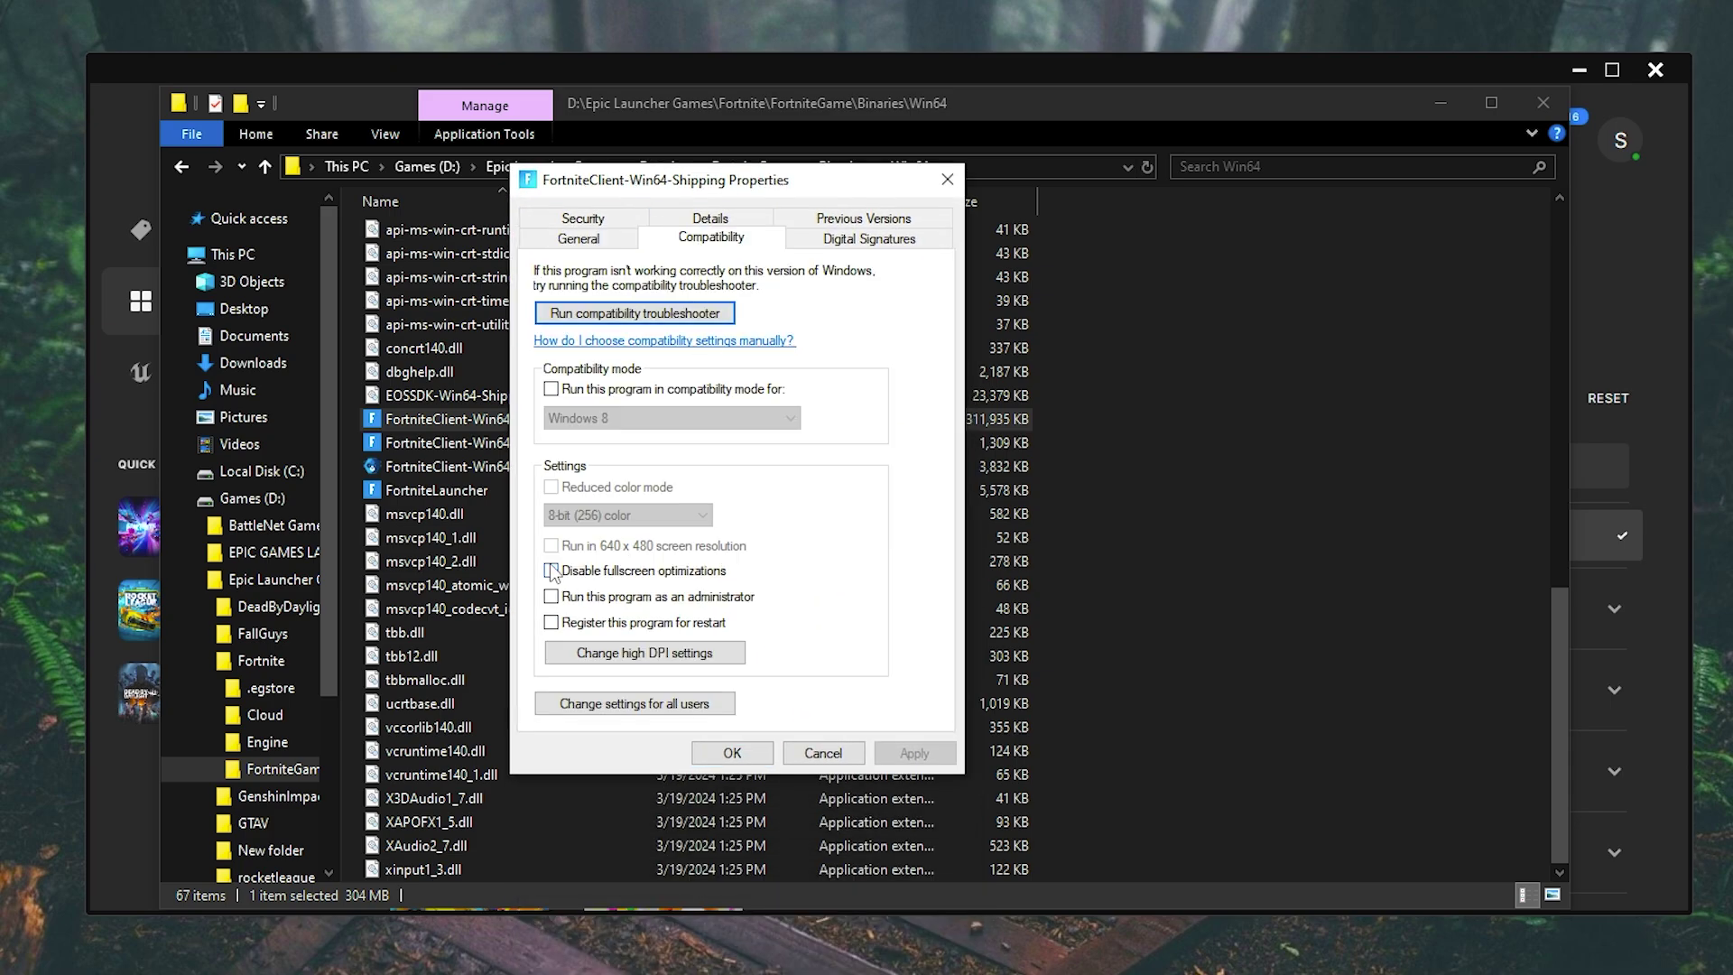
Override the program's high DPI scaling behavior with scaling performed by Application, and apply the compatibility properties
click(607, 654)
drag(632, 238, 1092, 247)
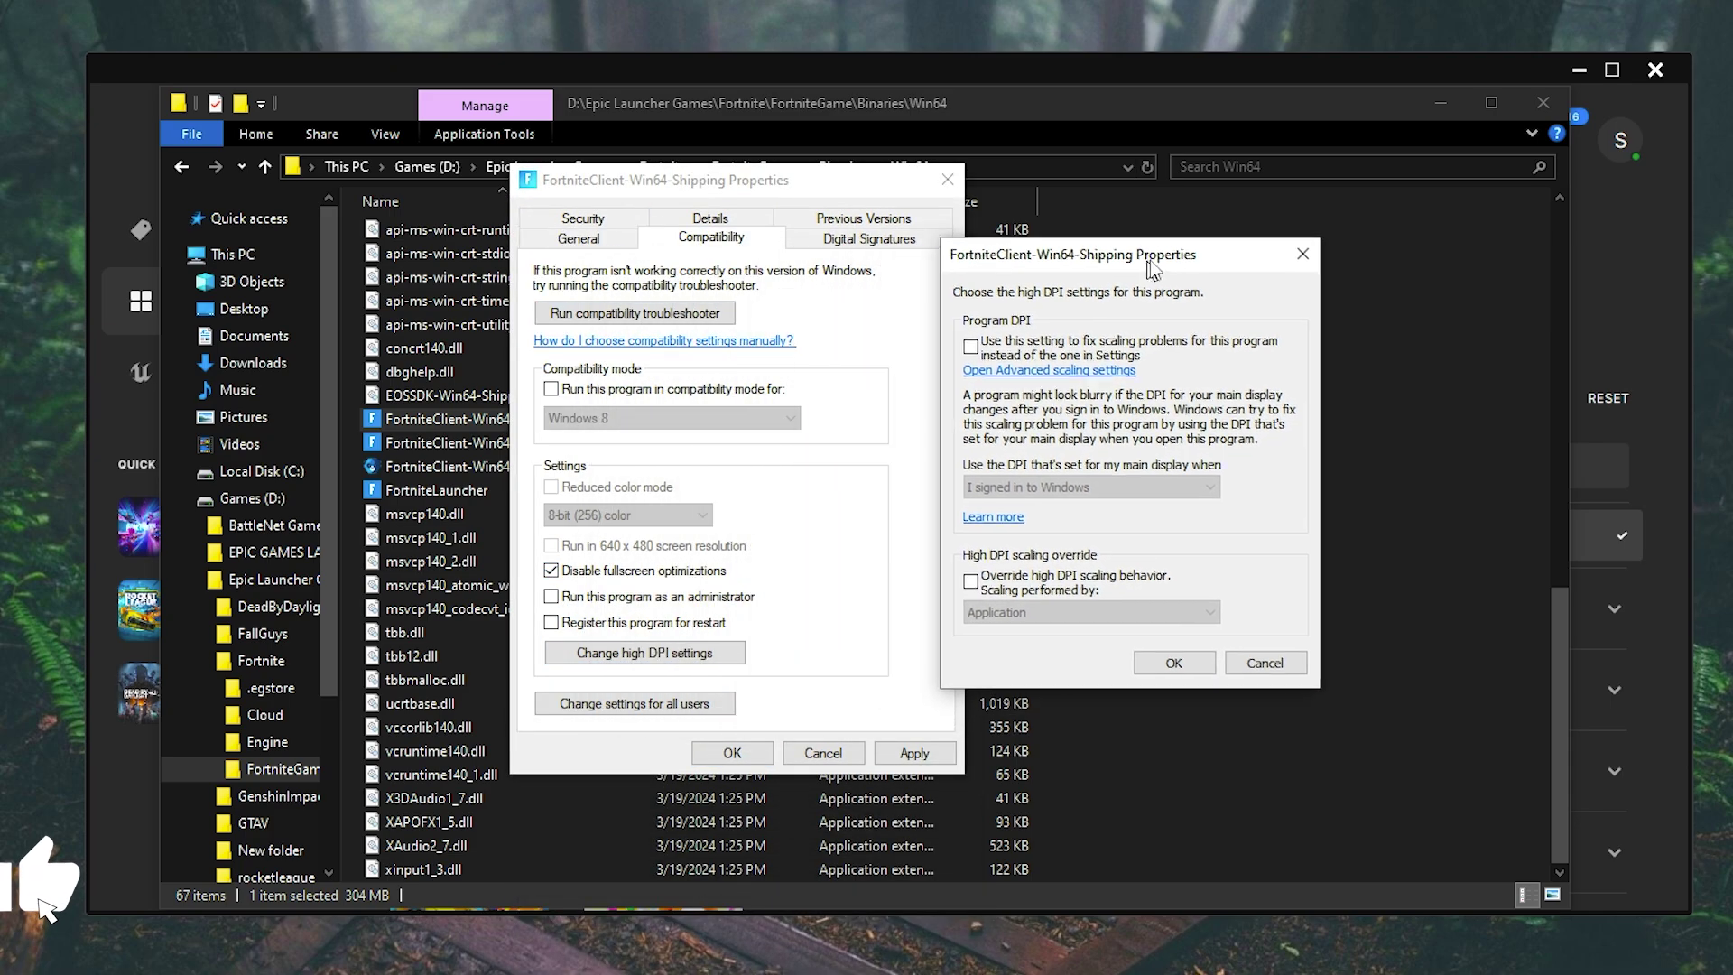
click(999, 574)
click(1047, 606)
click(1051, 608)
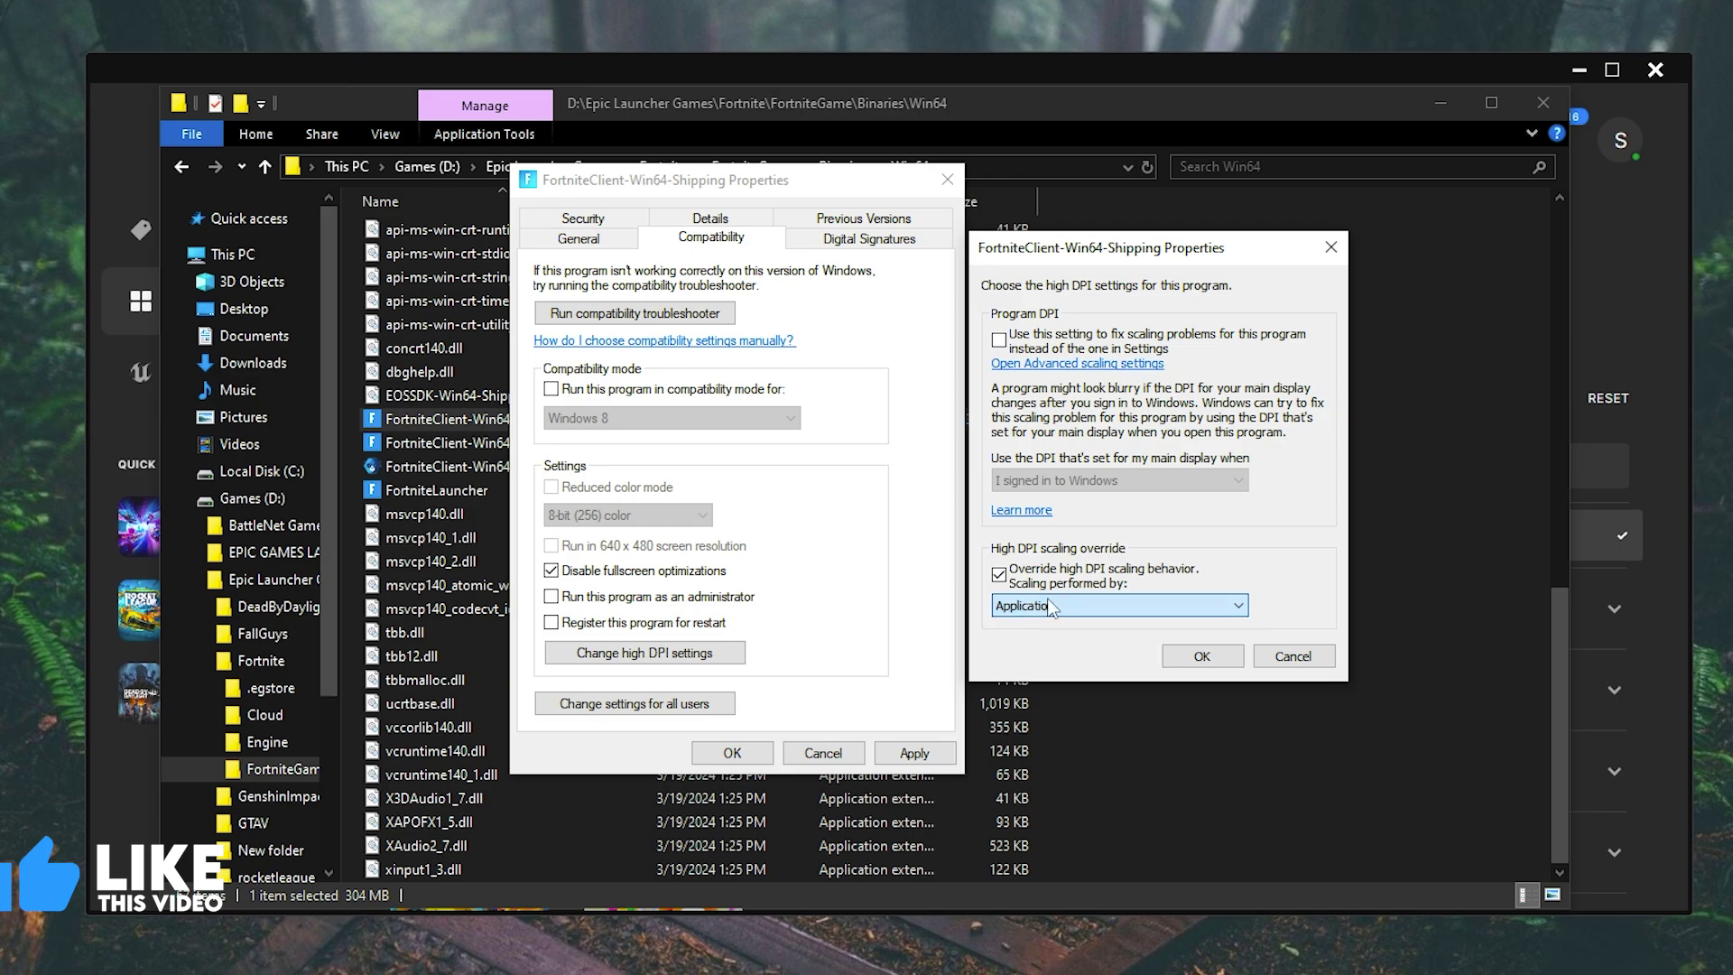
click(1201, 656)
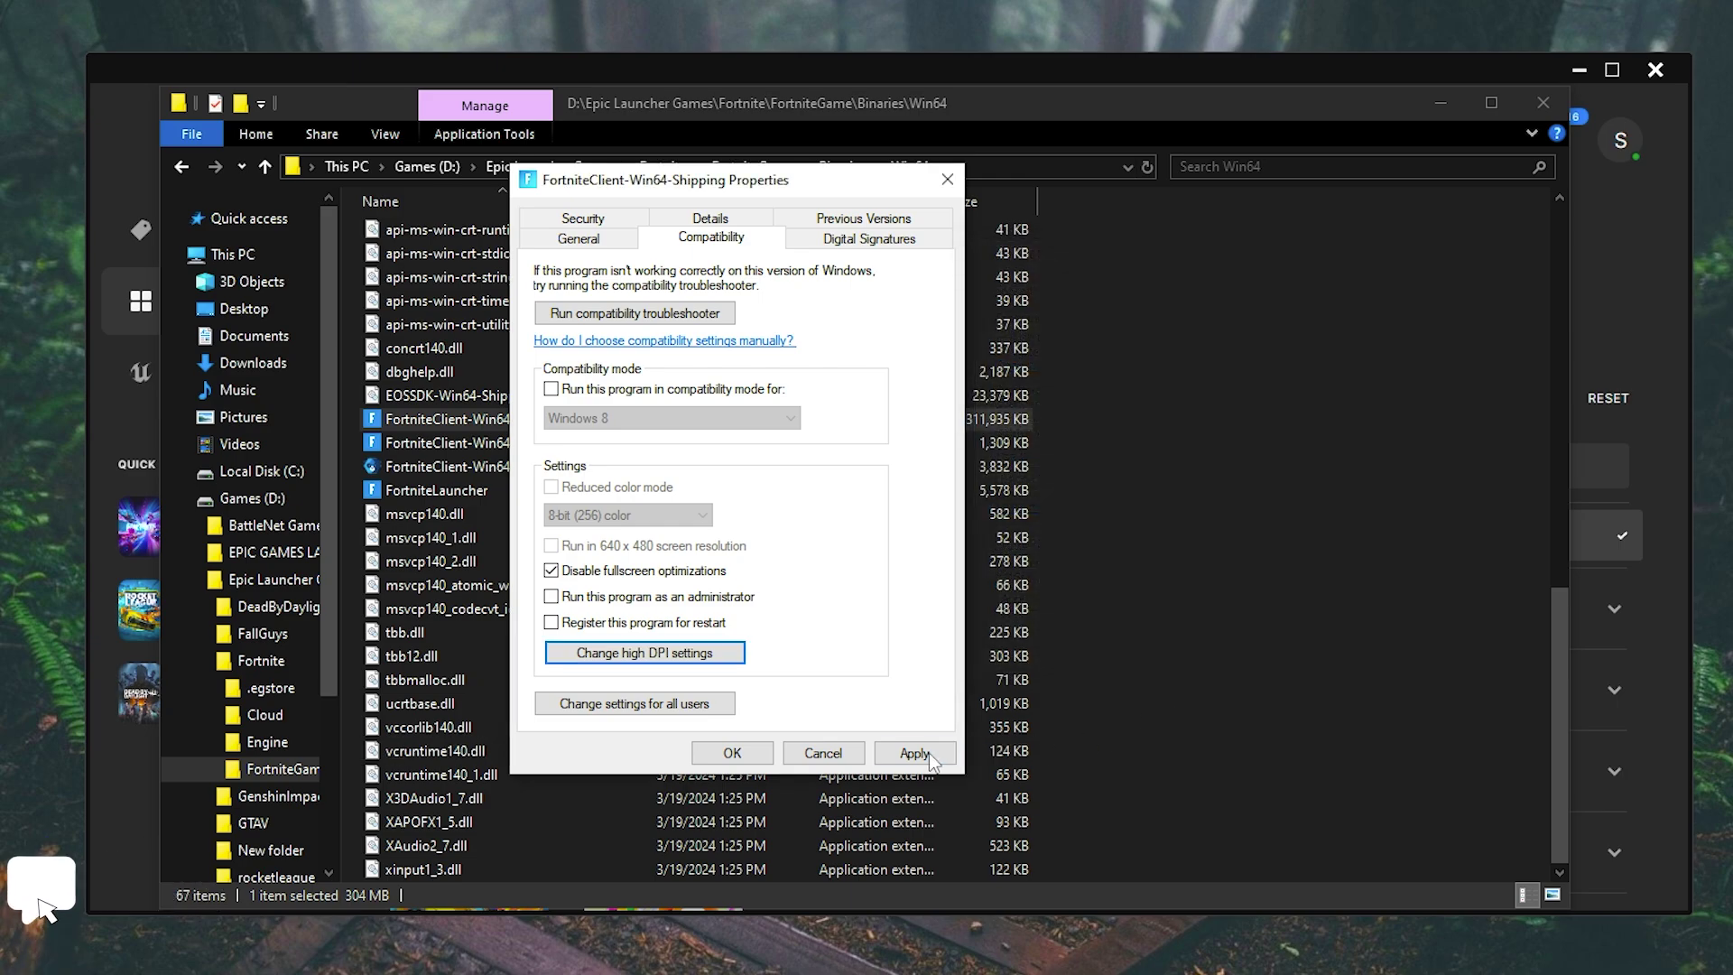
click(914, 752)
click(732, 753)
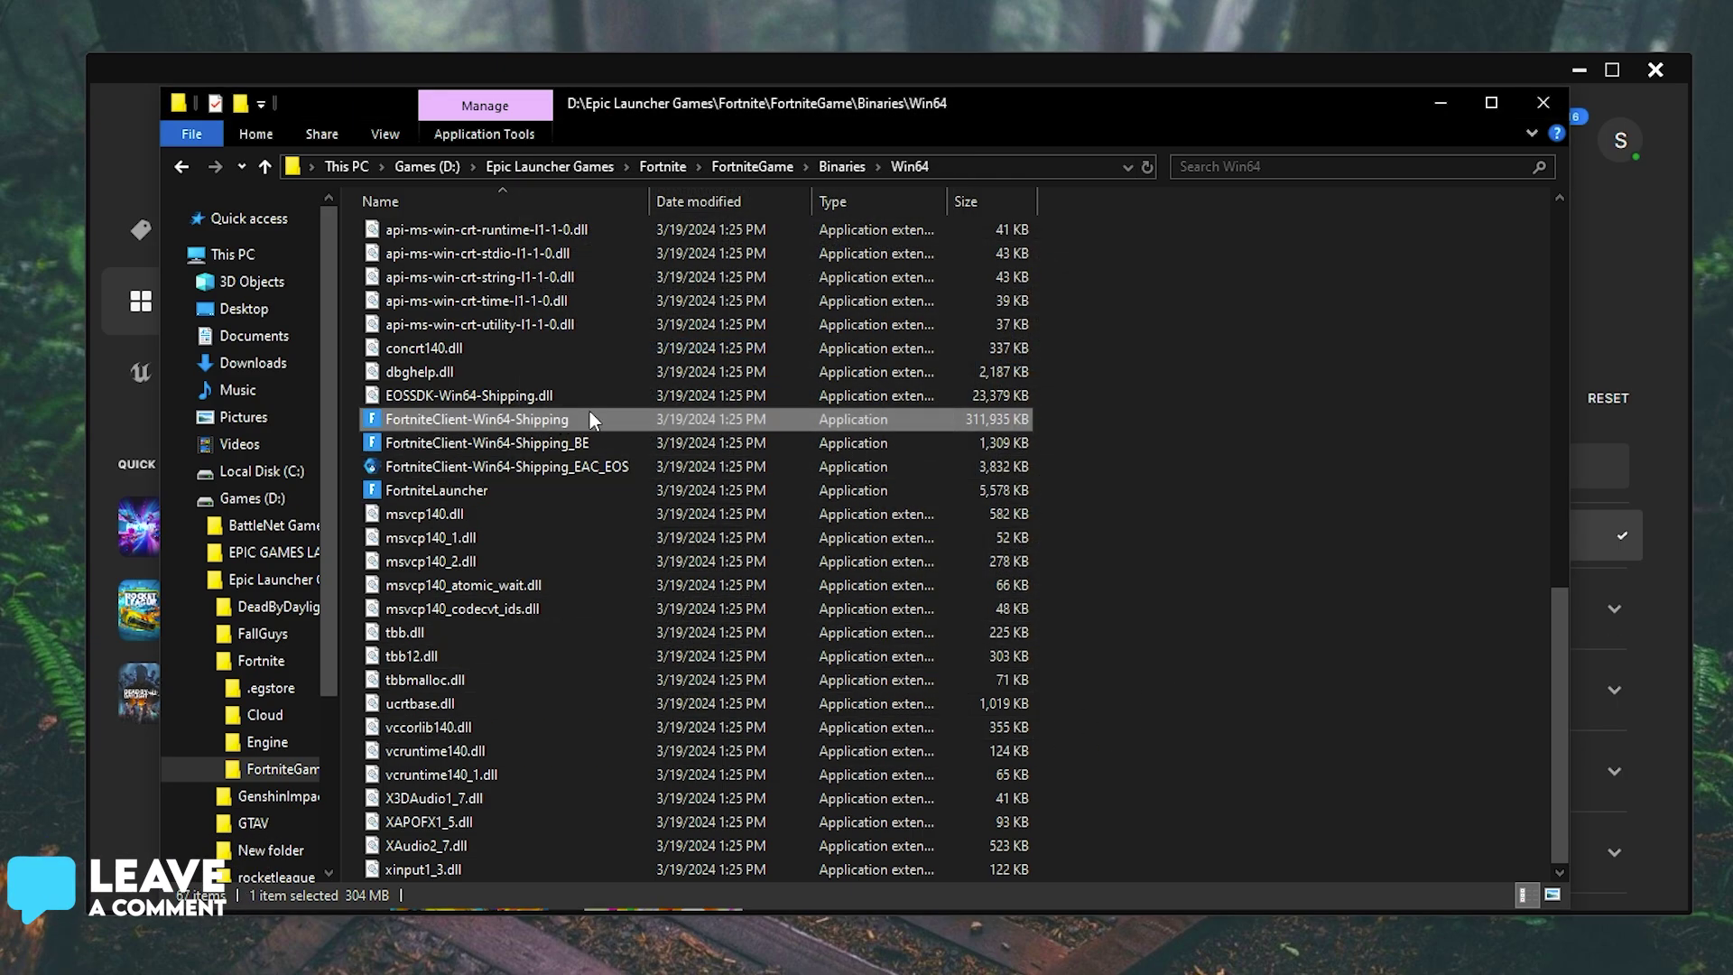
Copy the full path of the Win64 folder
click(879, 167)
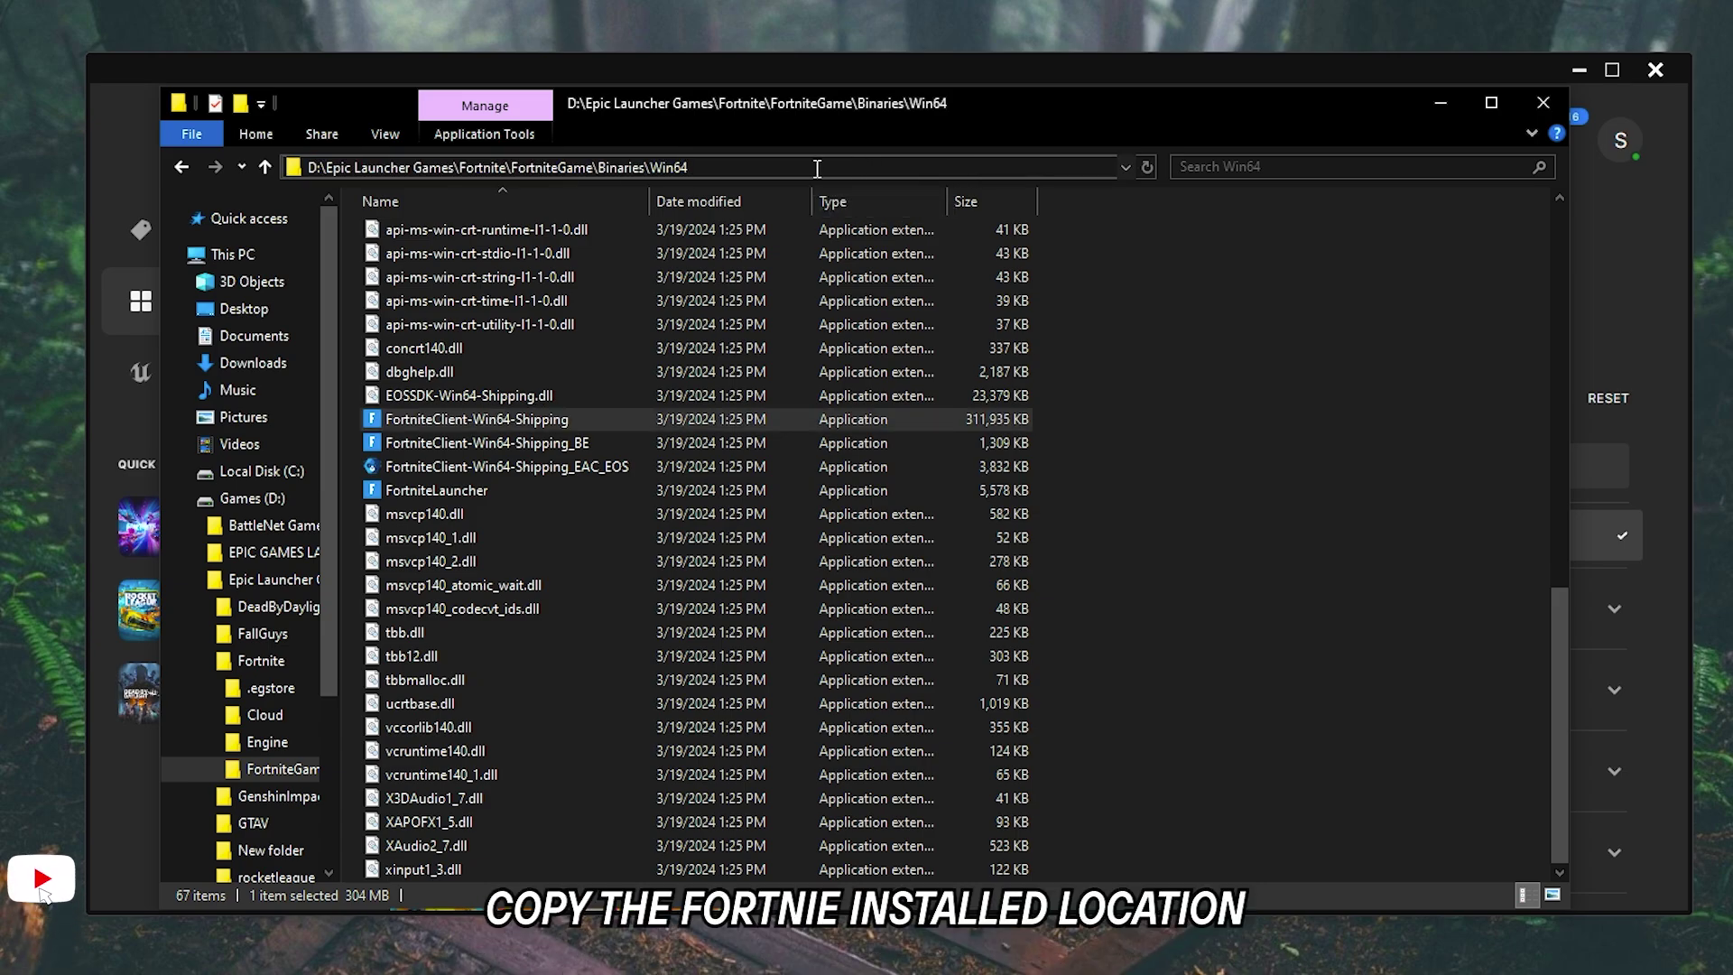
right_click(462, 165)
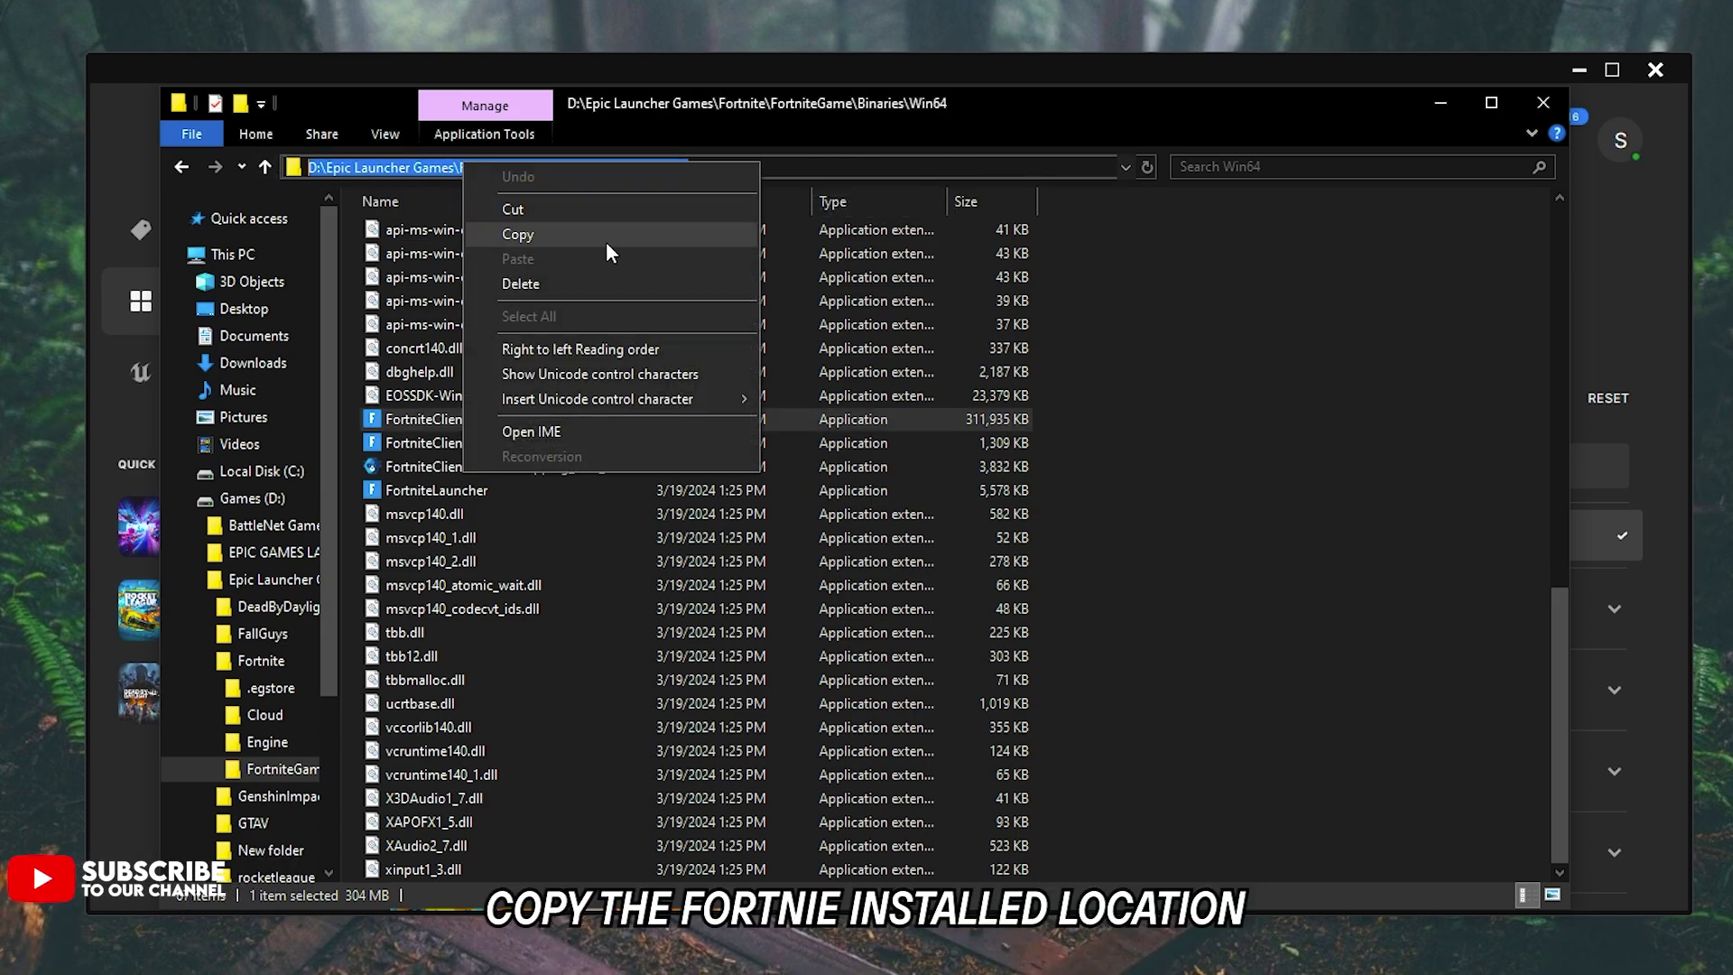
click(549, 233)
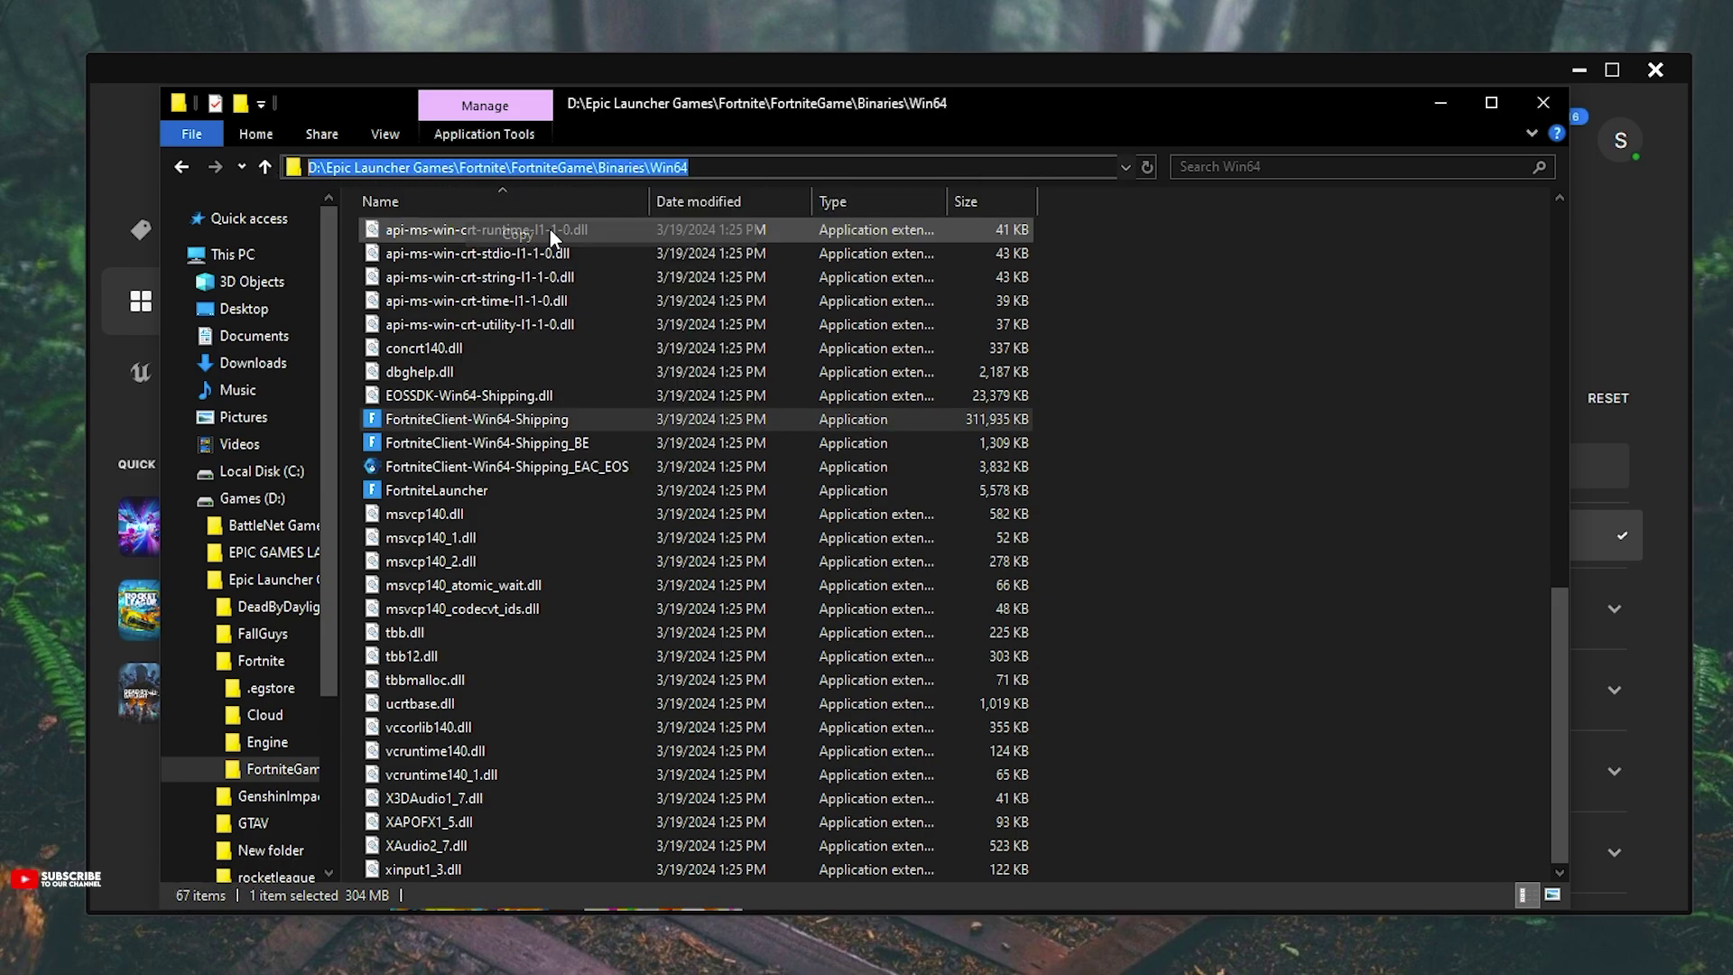
Close the folder window and Fortnite's management dialog, and minimize the Epic Games Launcher
click(1542, 105)
click(1243, 263)
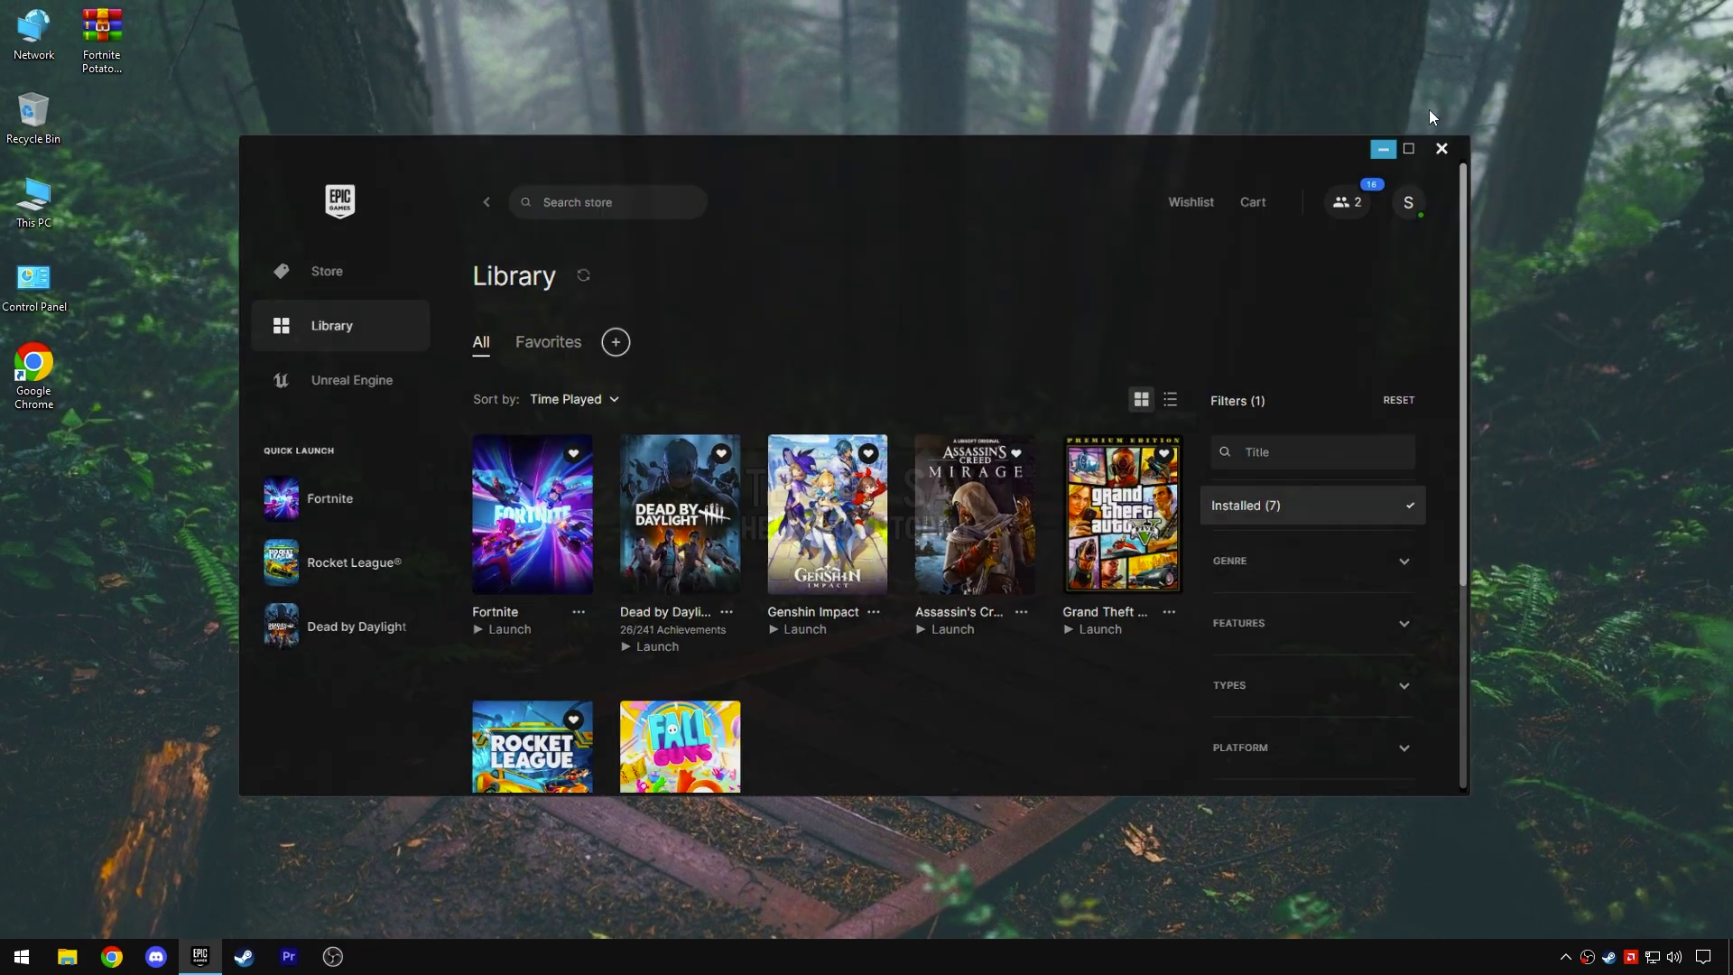
click(1578, 71)
Search Windows for "GPU Settings" and open Graphics settings
click(25, 958)
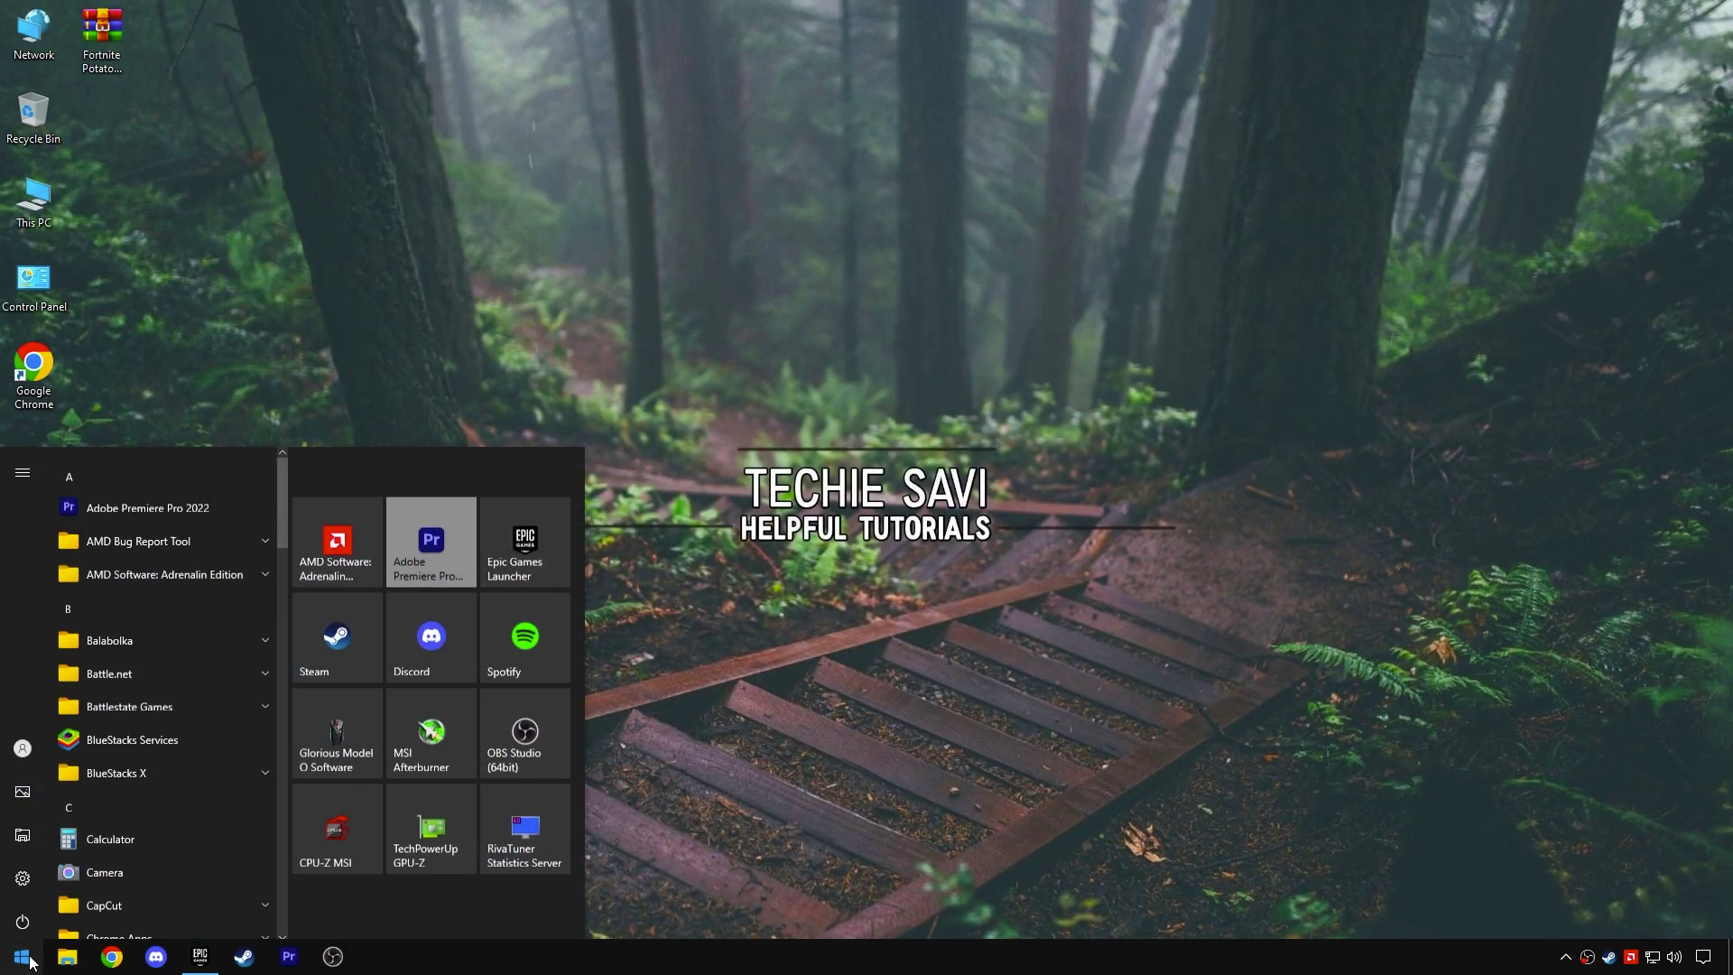
text(GPU S)
text(ettings)
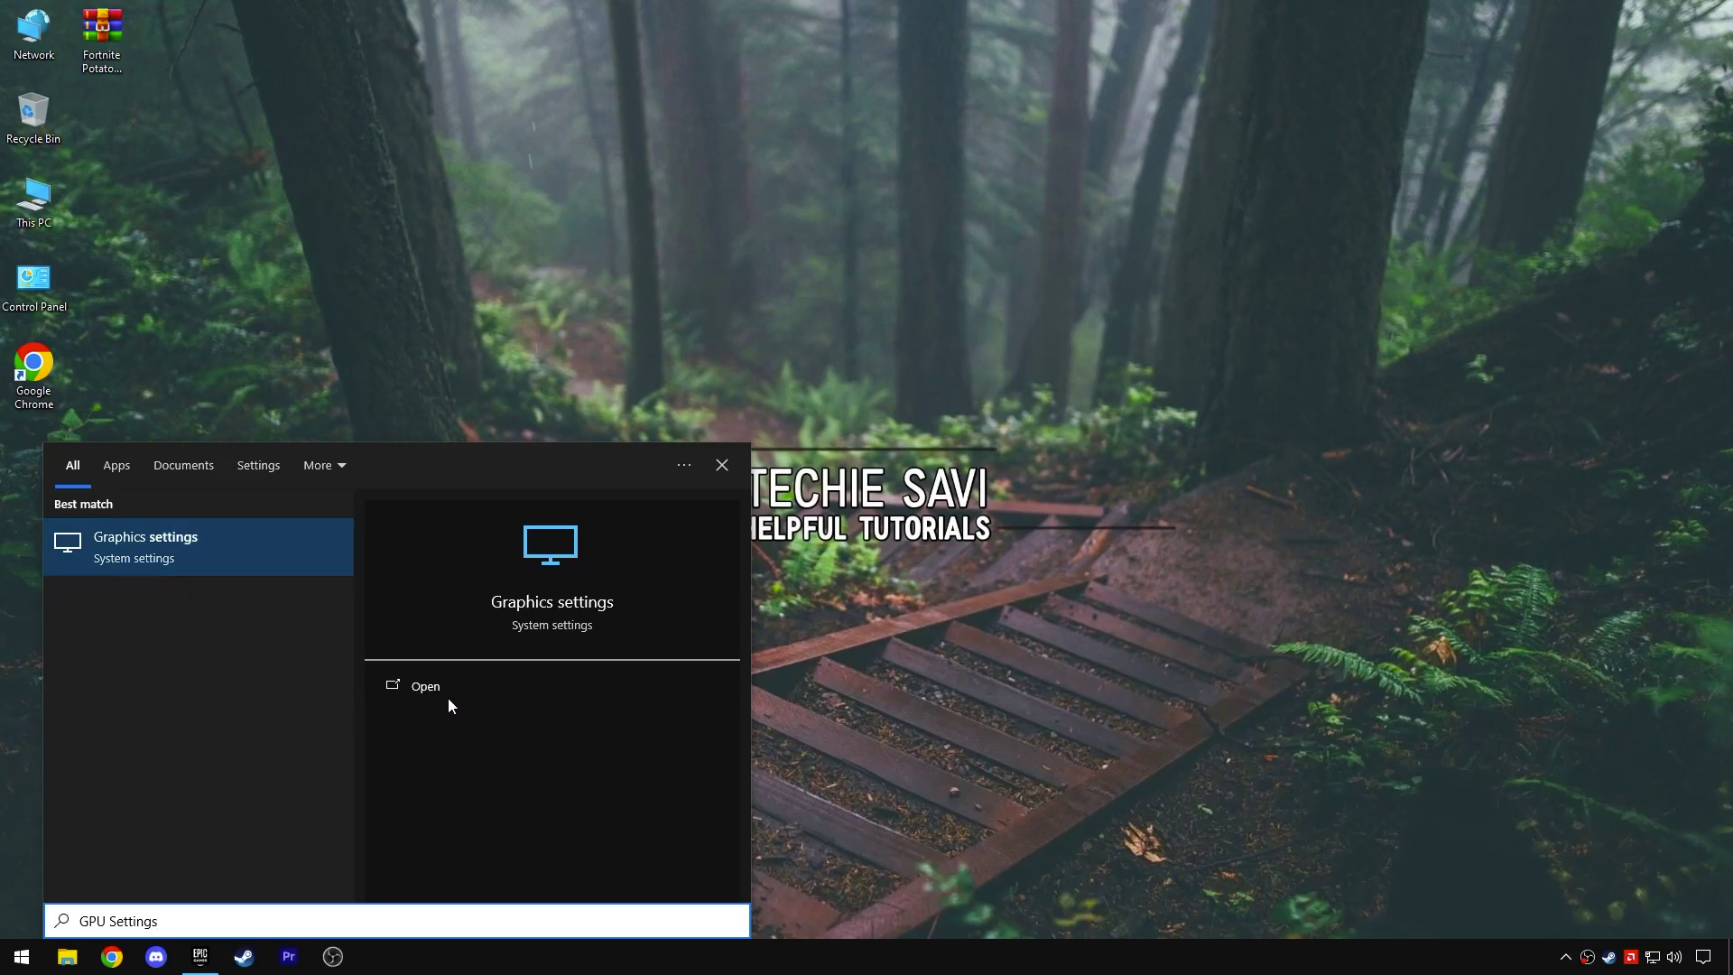
click(835, 452)
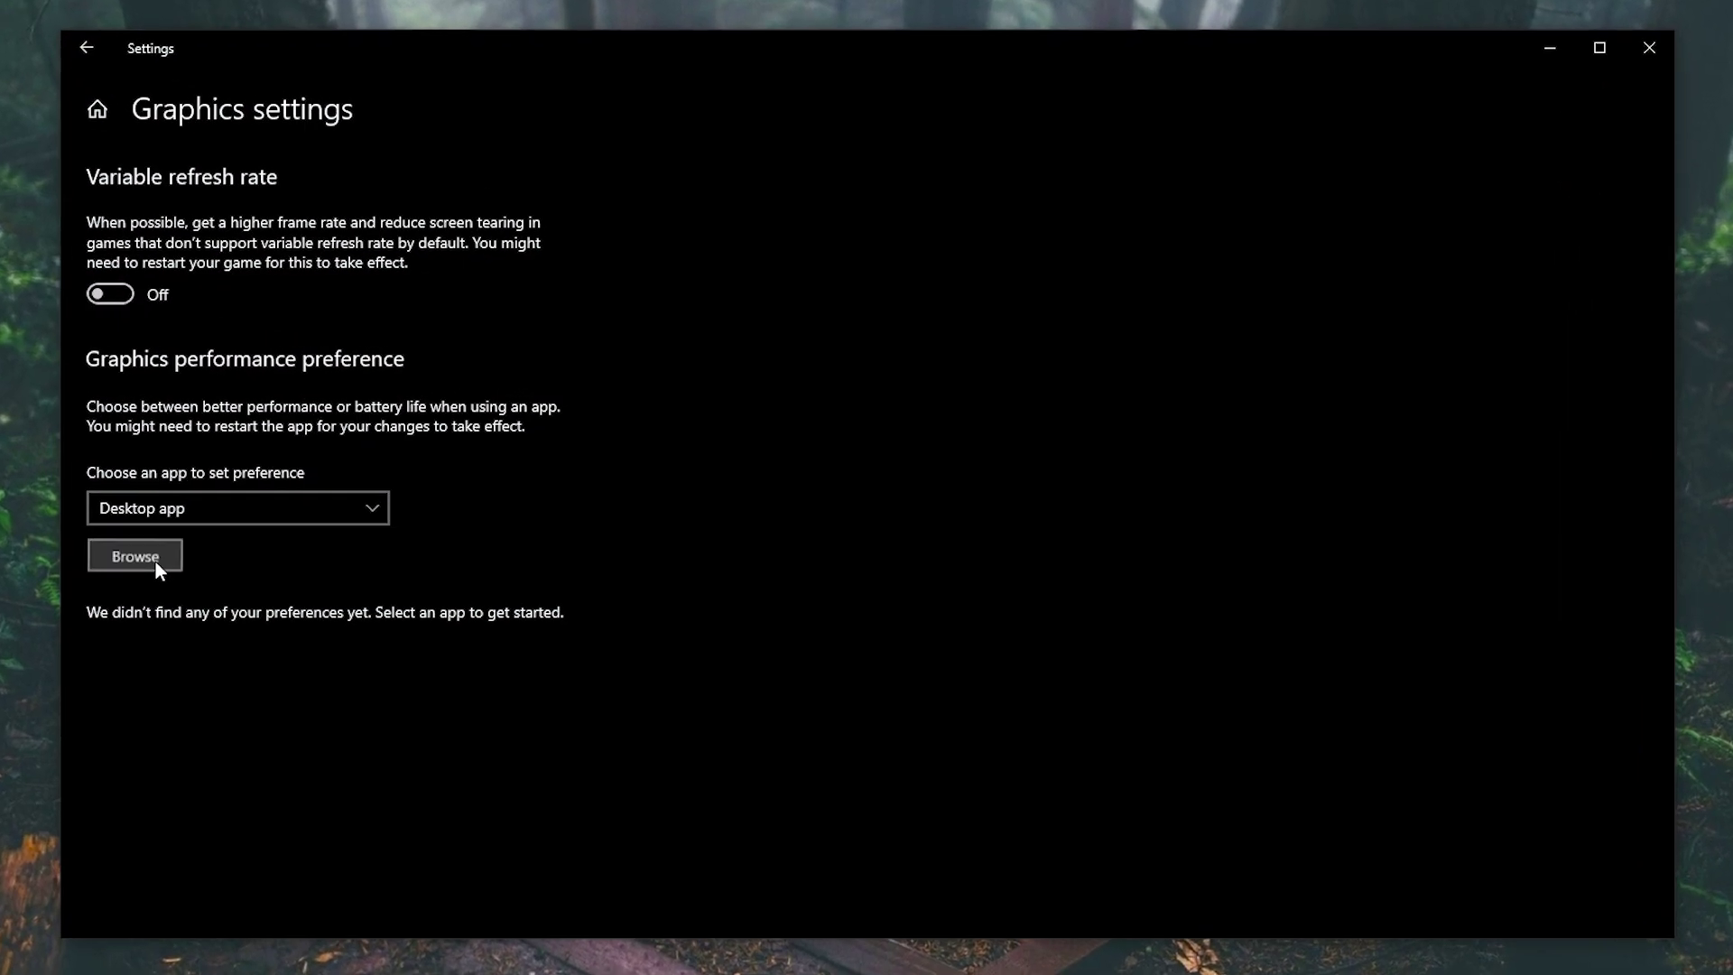
Add FortniteClient-Win64-Shipping as a desktop app to the graphics performance preferences, using the copied Win64 folder path to locate it
click(258, 504)
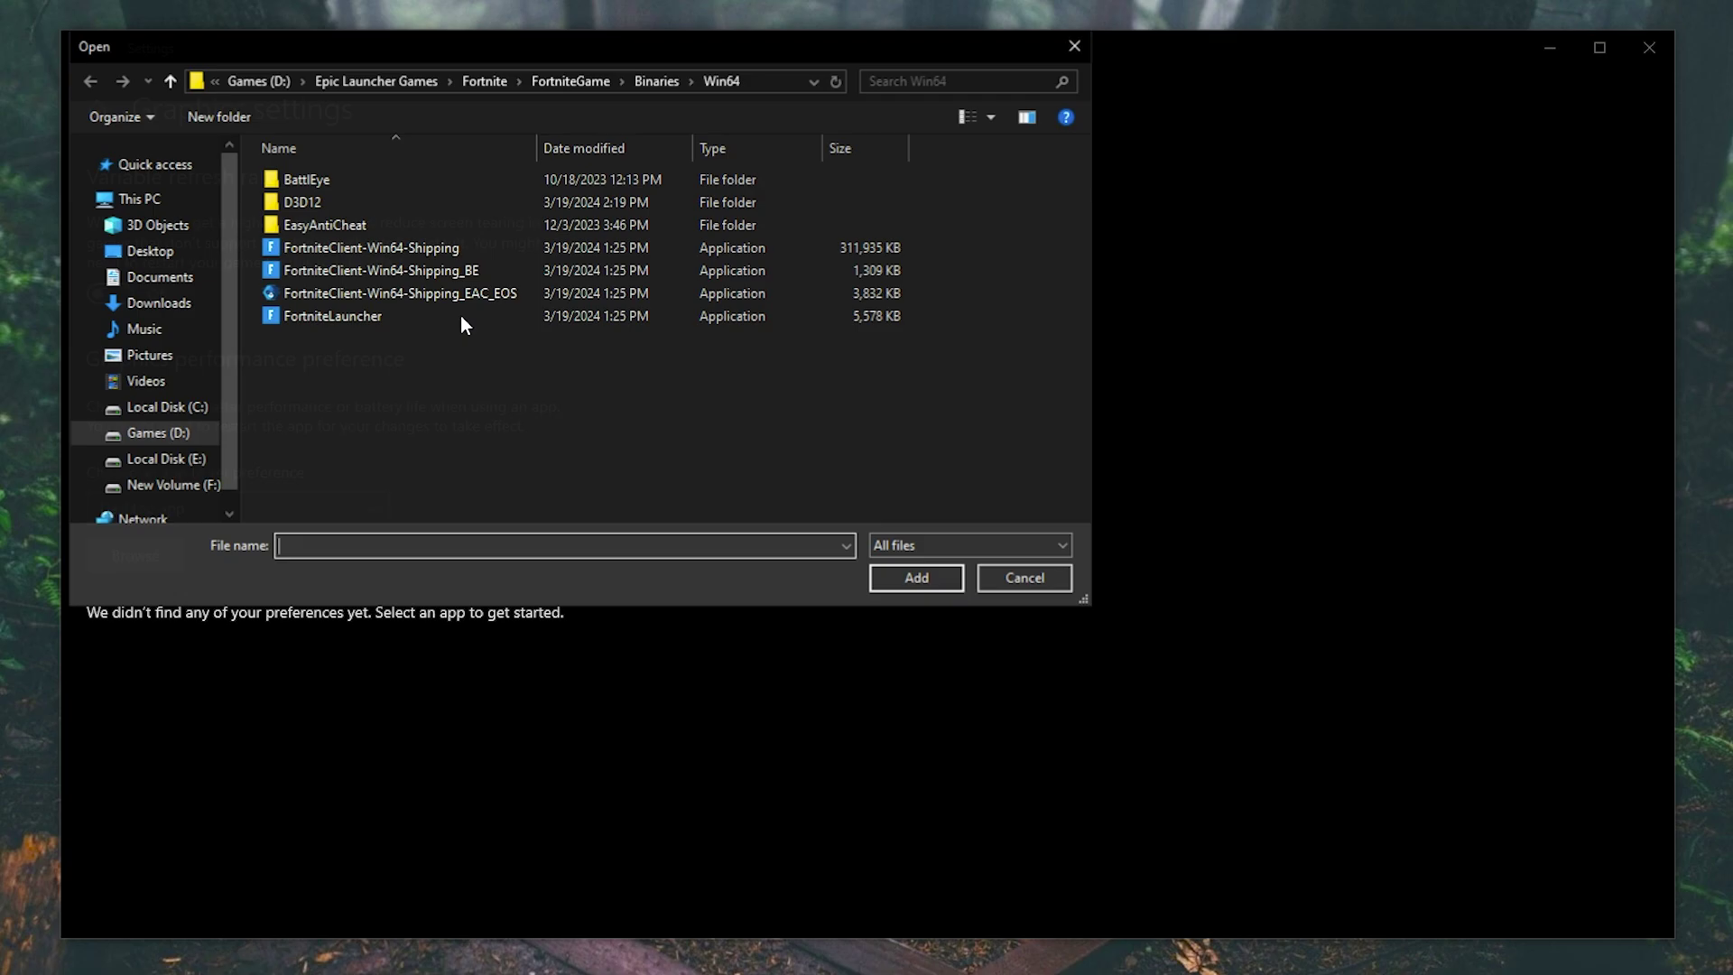
click(781, 83)
key(BackSpace)
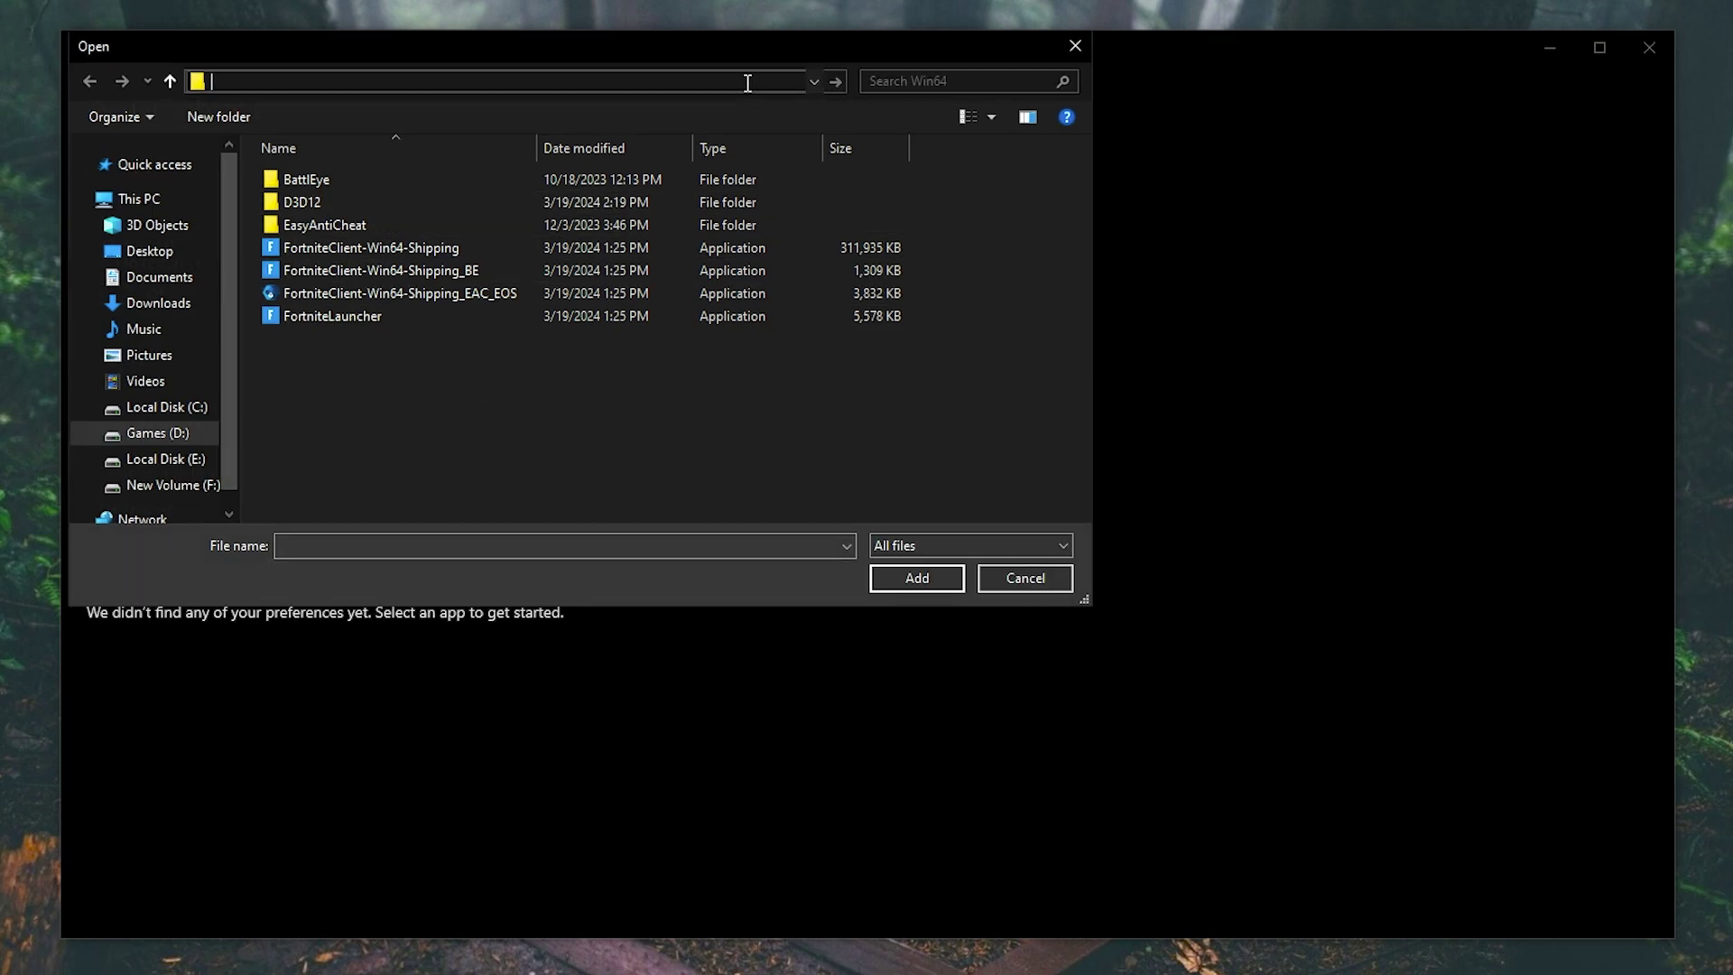
right_click(747, 82)
click(787, 176)
key(Return)
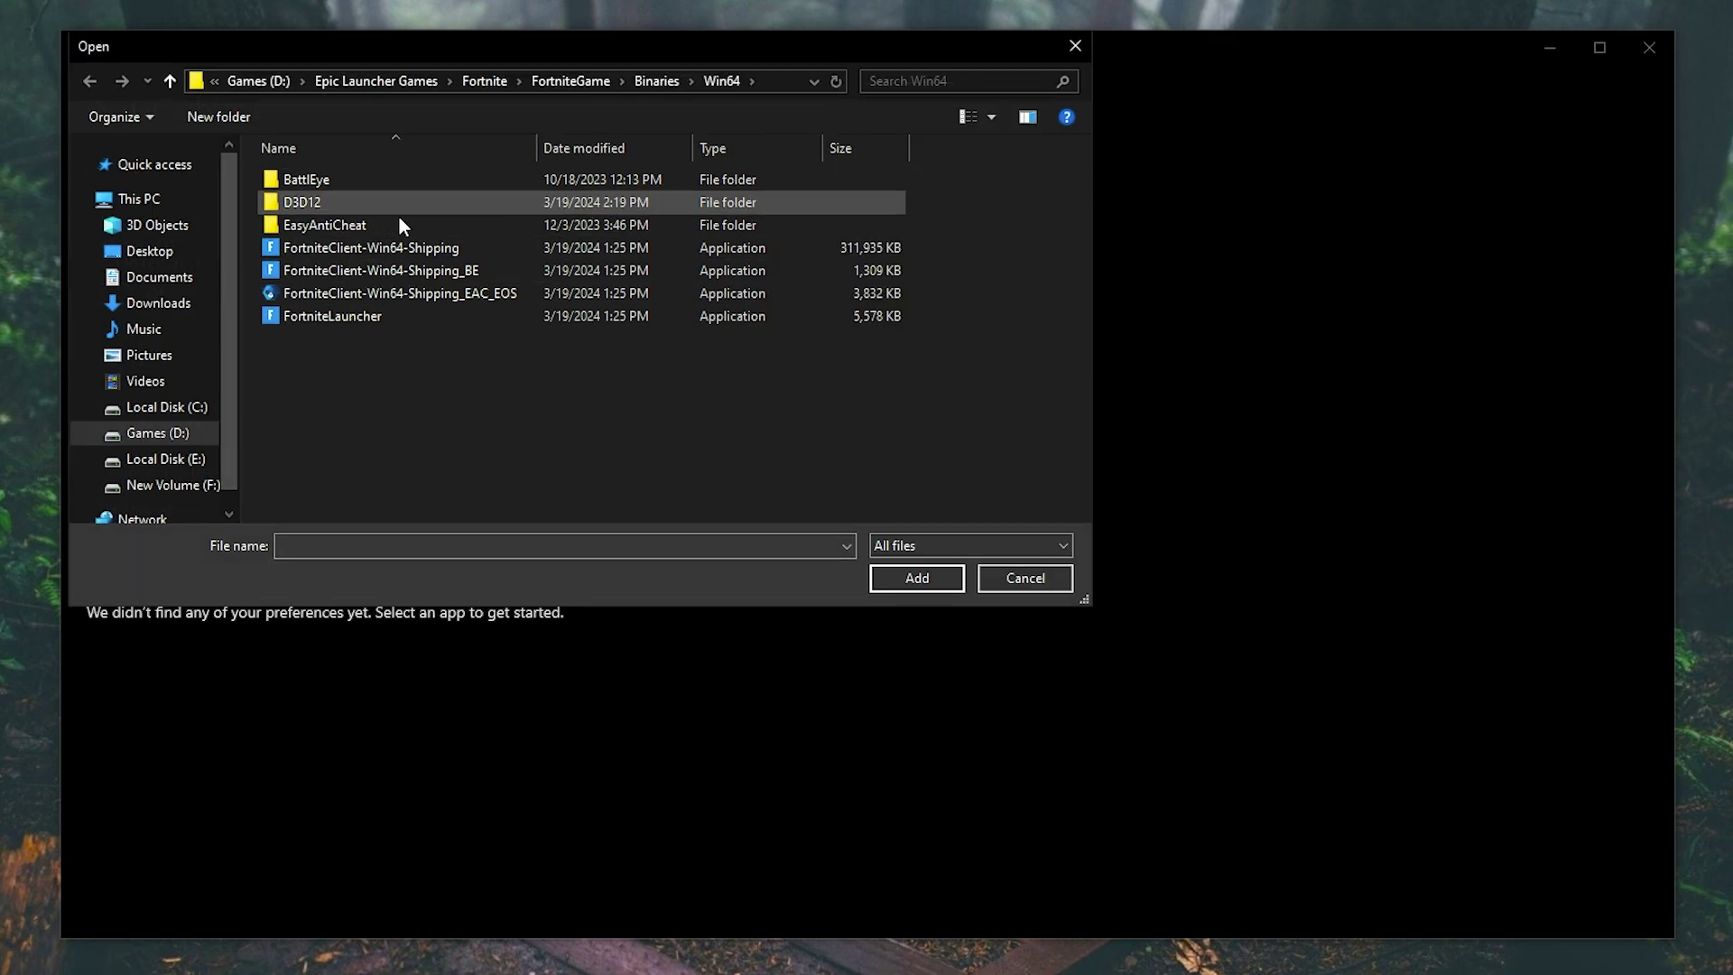
click(431, 256)
click(917, 578)
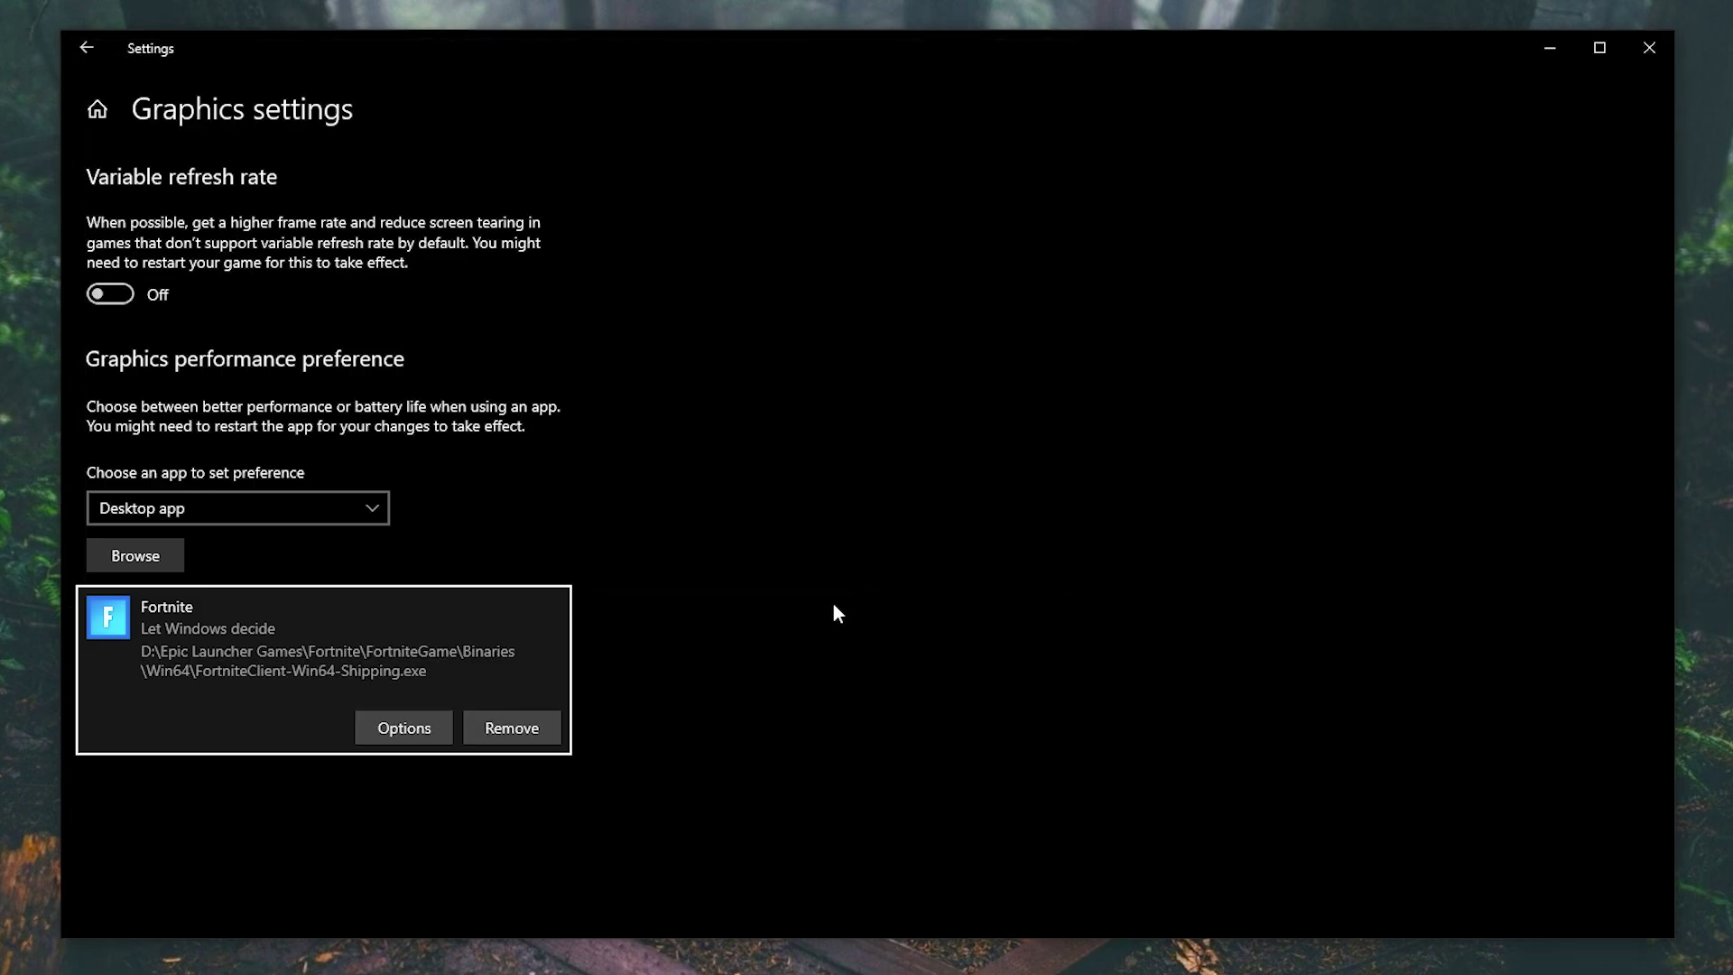
Set Fortnite's graphics preference to High performance, save it, and close Settings
click(420, 729)
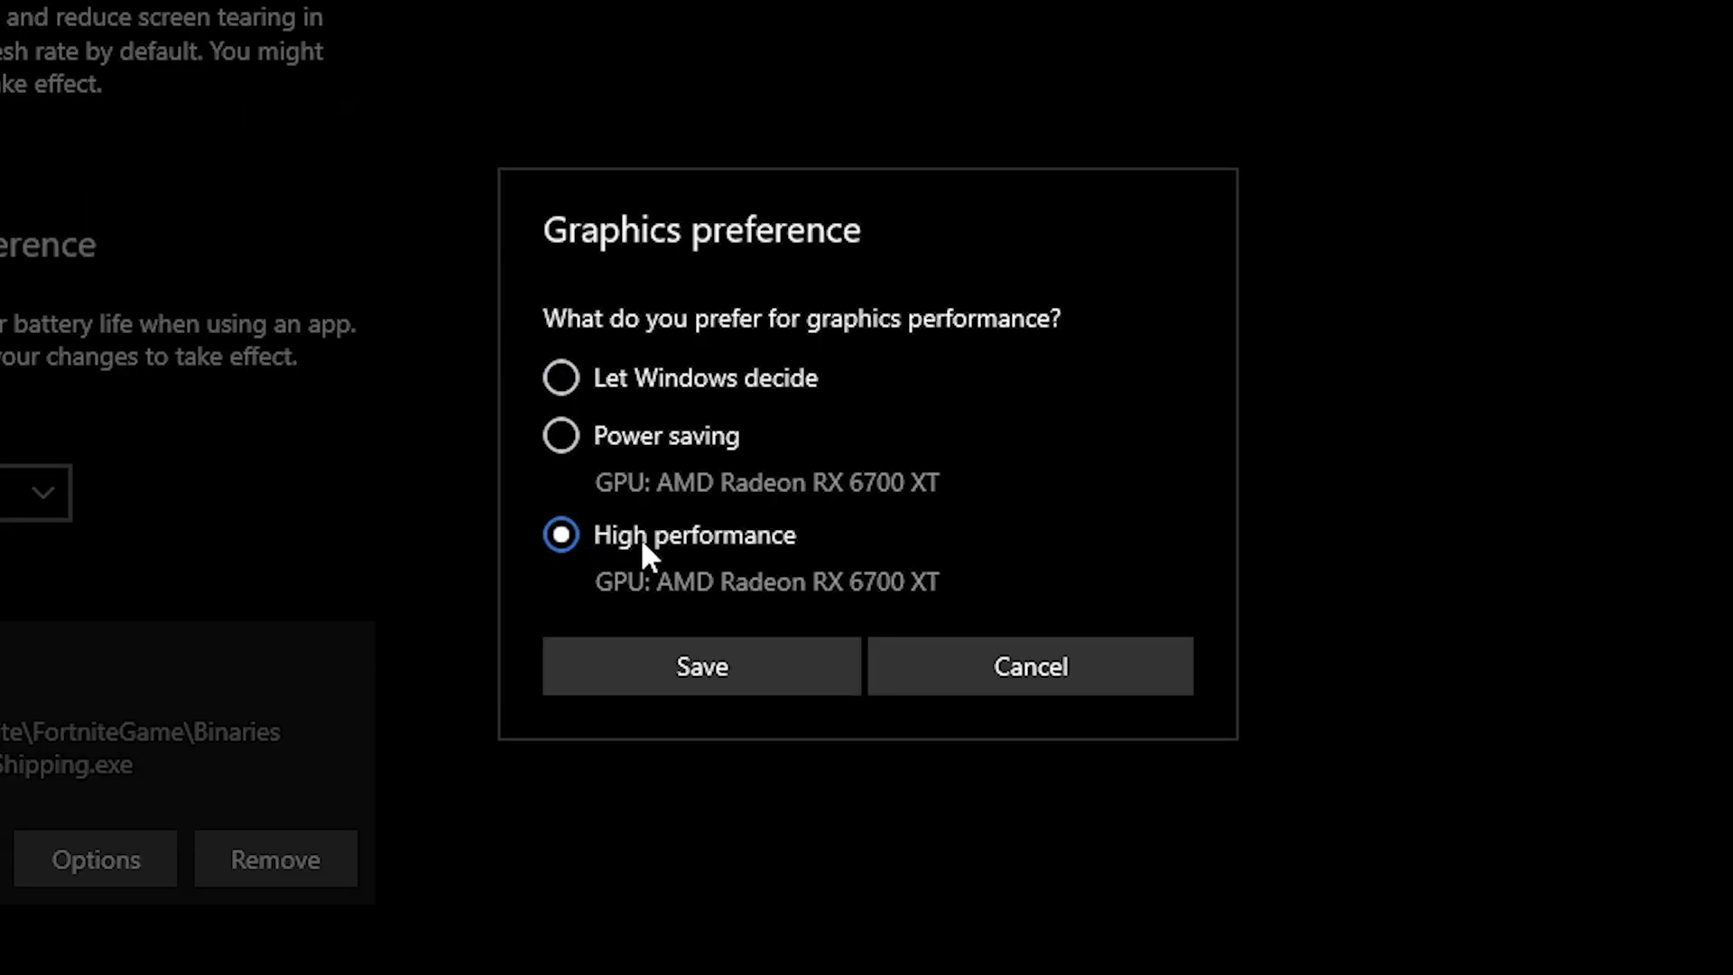
click(749, 662)
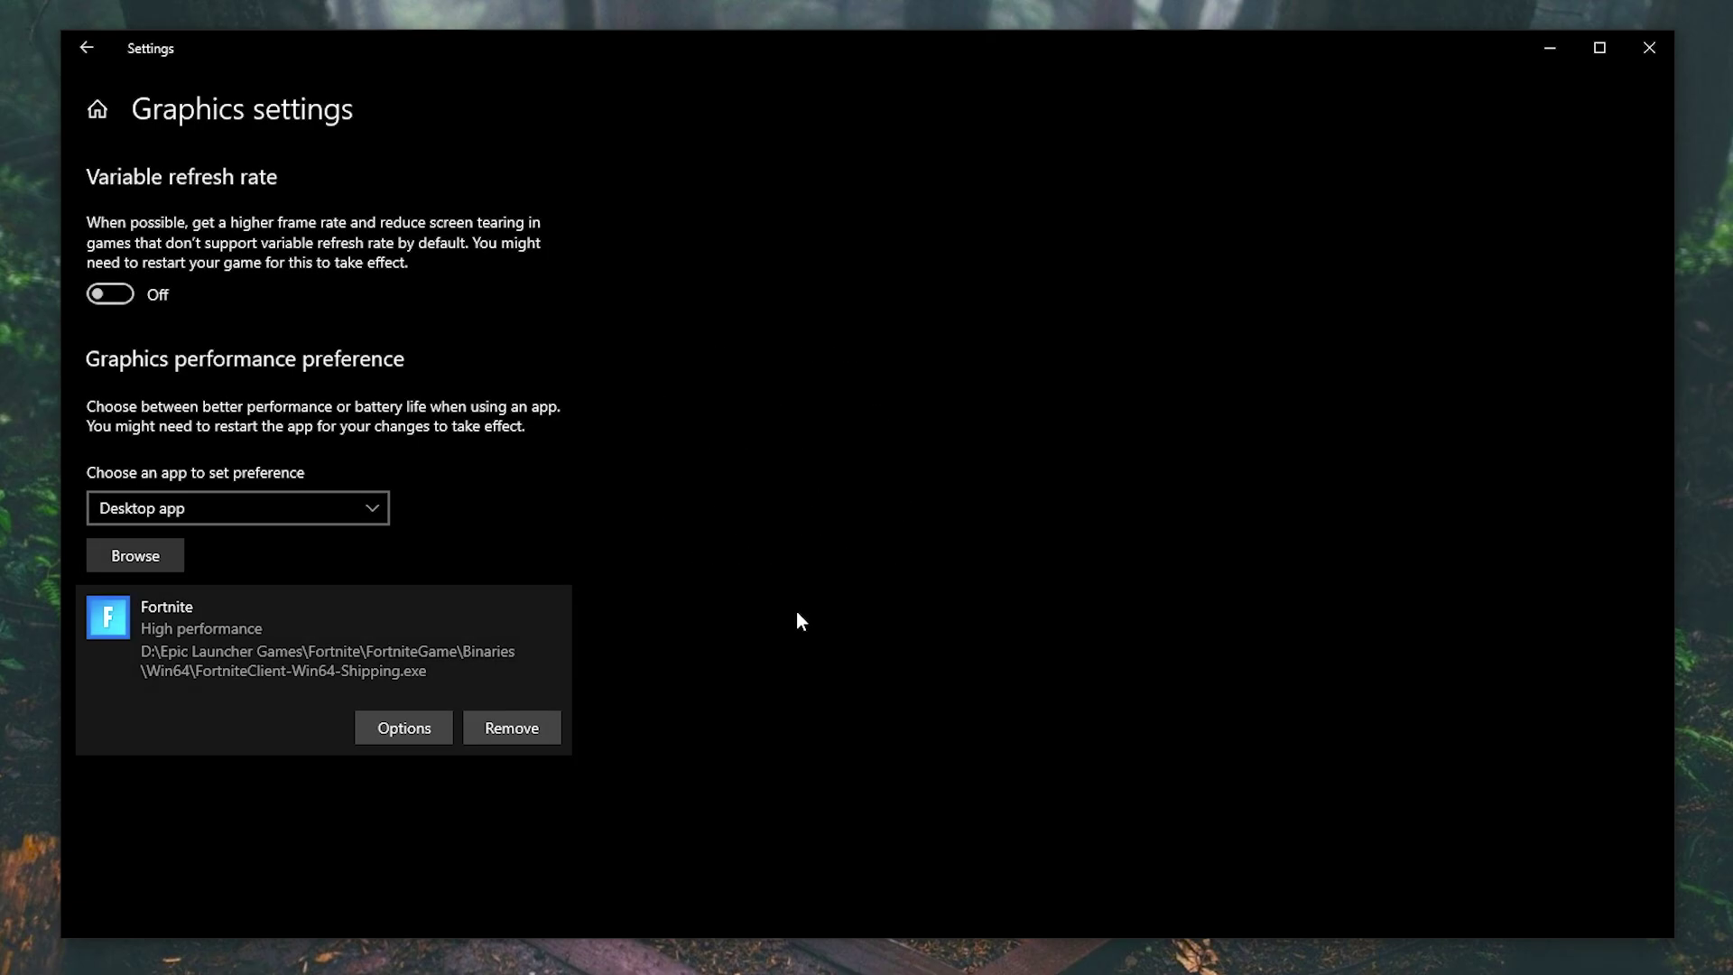
click(100, 109)
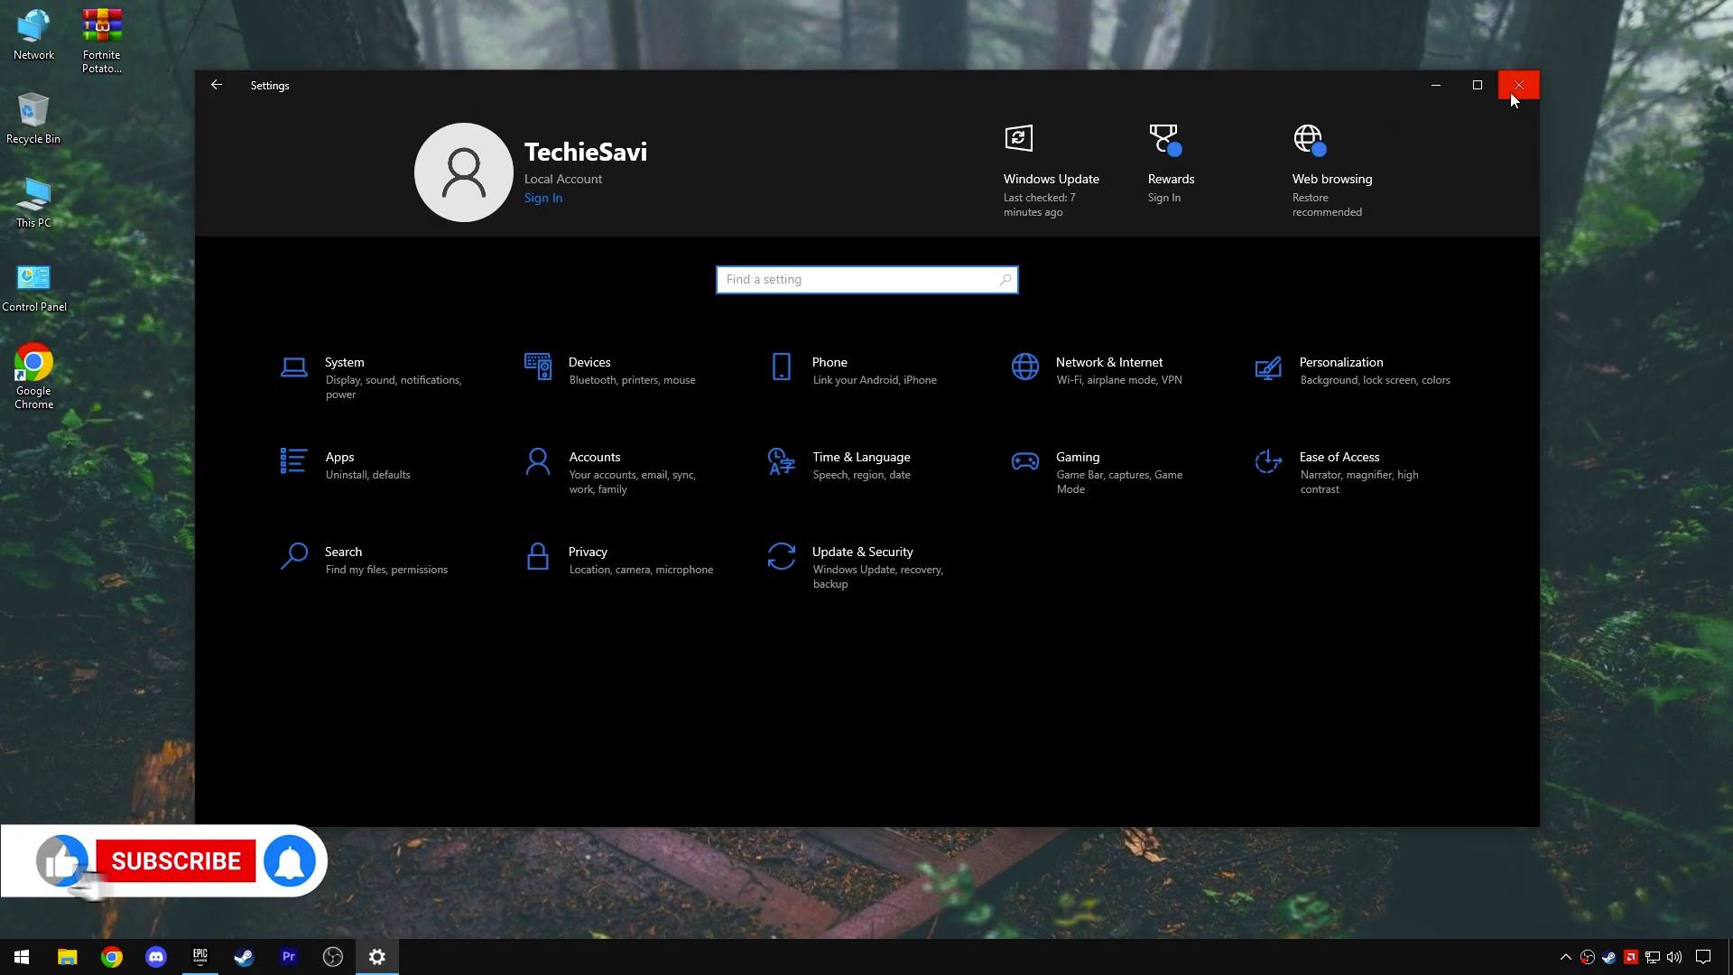
click(1511, 93)
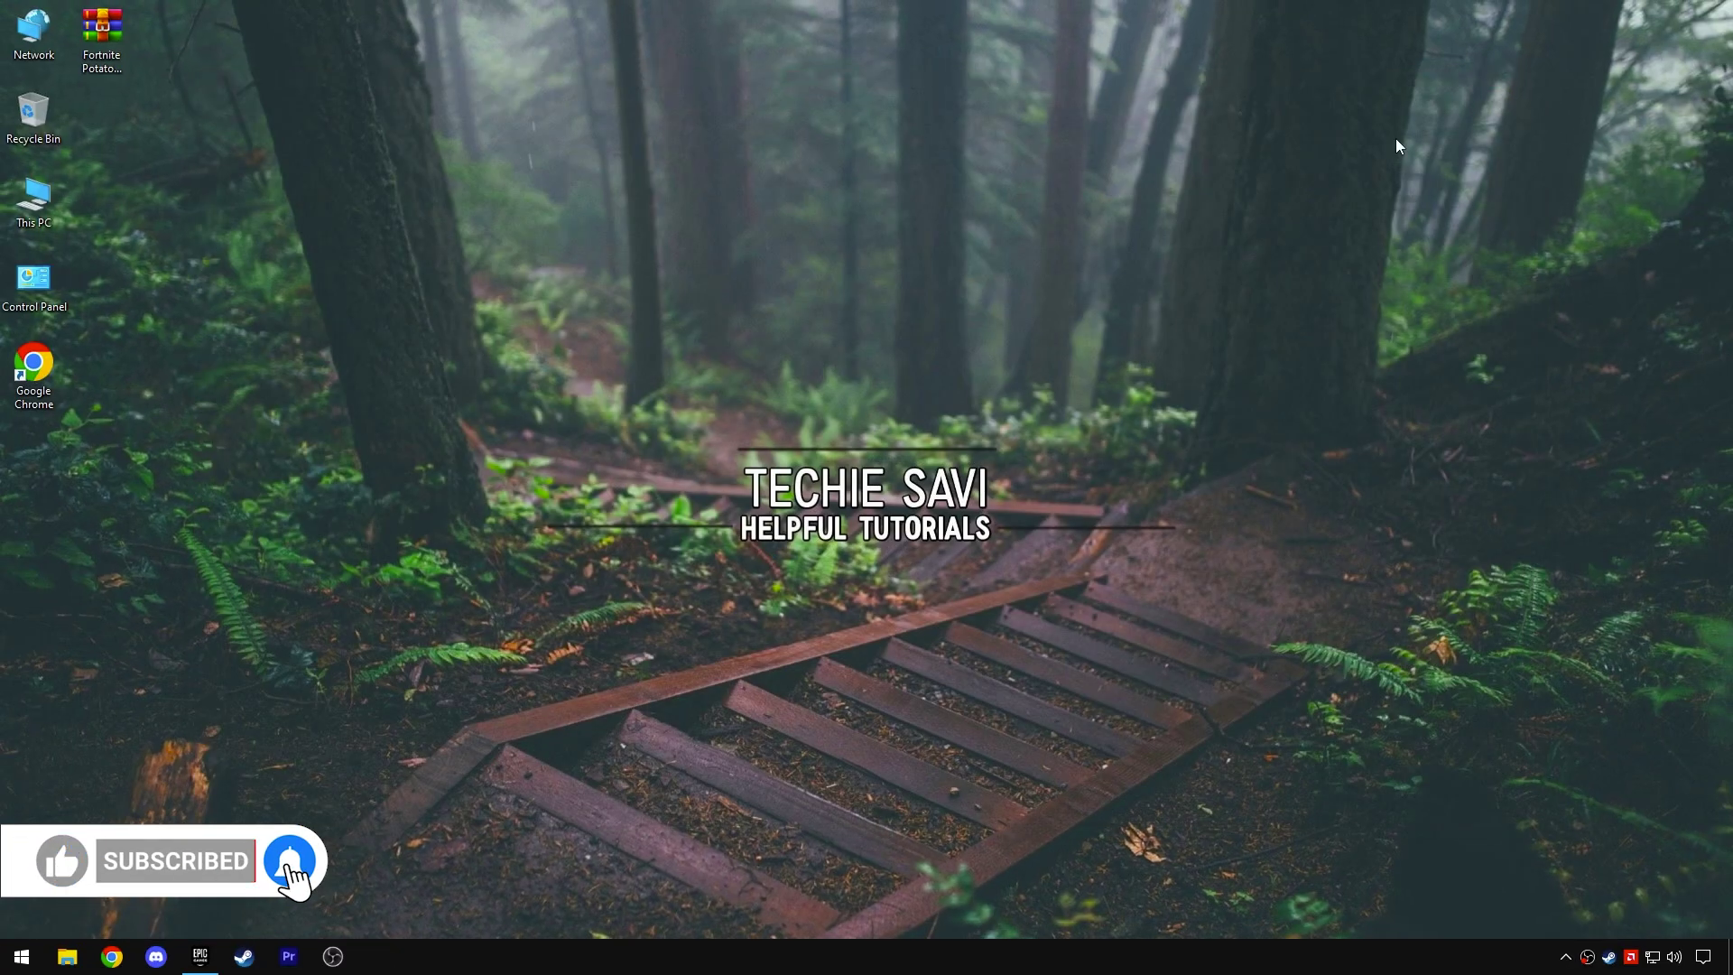
Launch the Local Group Policy Editor by running Gpedit.Msc from the Run dialog
right_click(14, 962)
click(52, 879)
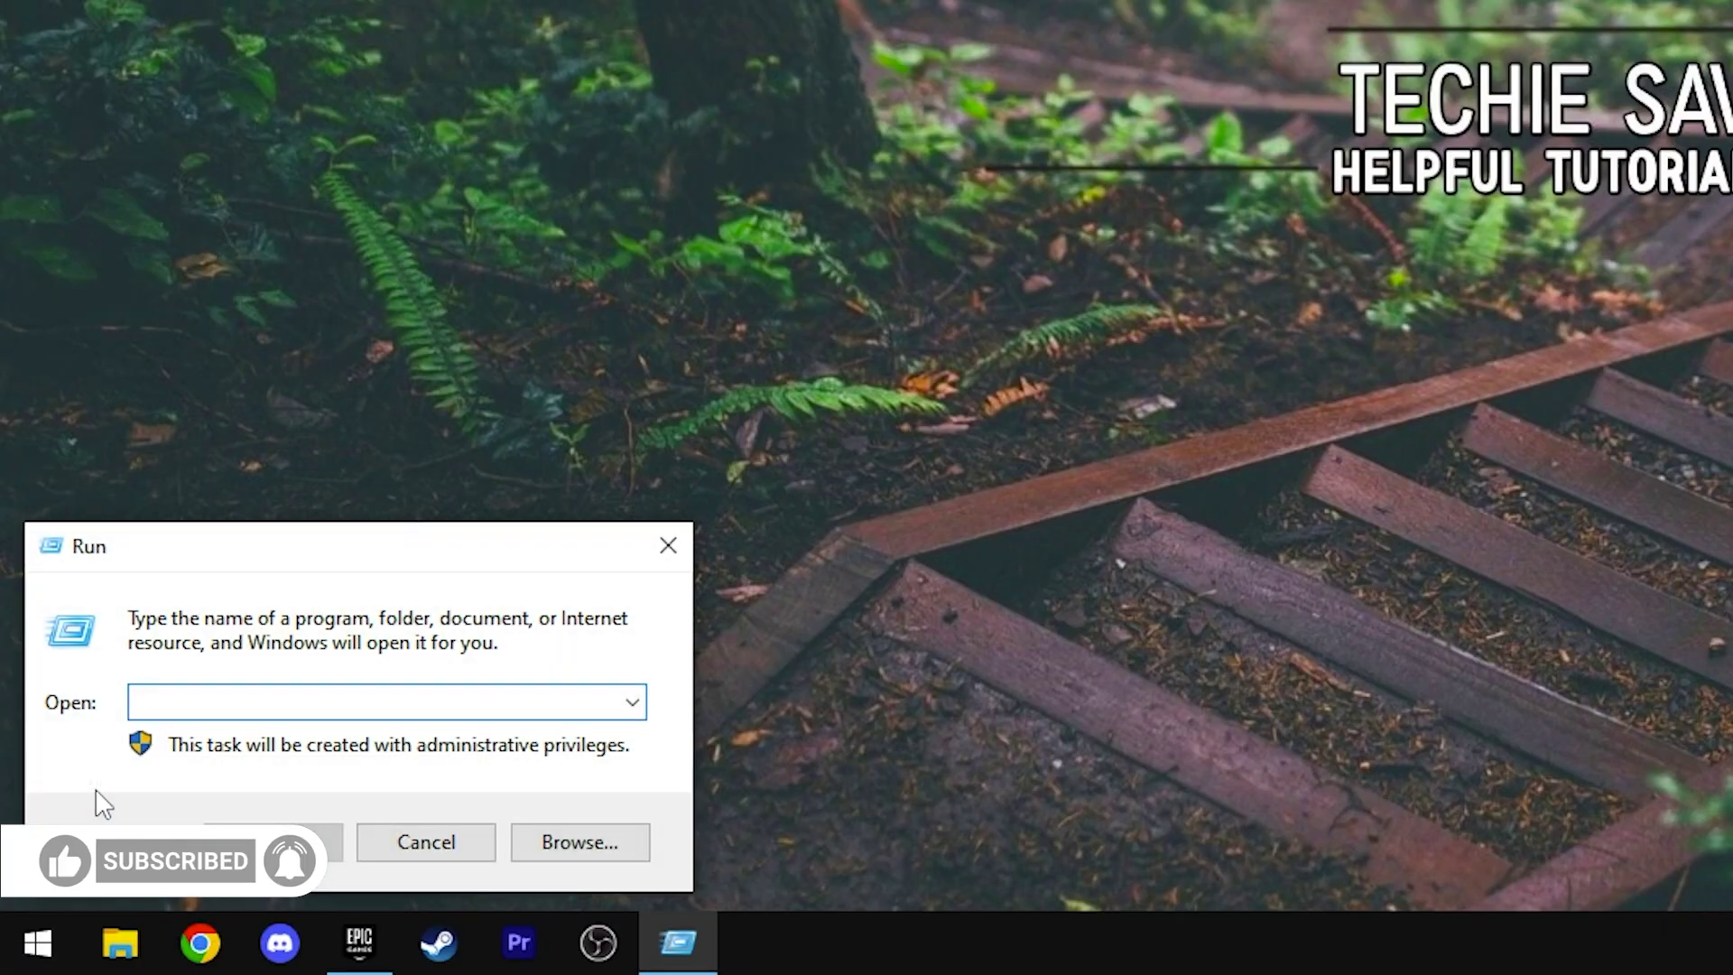
text(Gpedi)
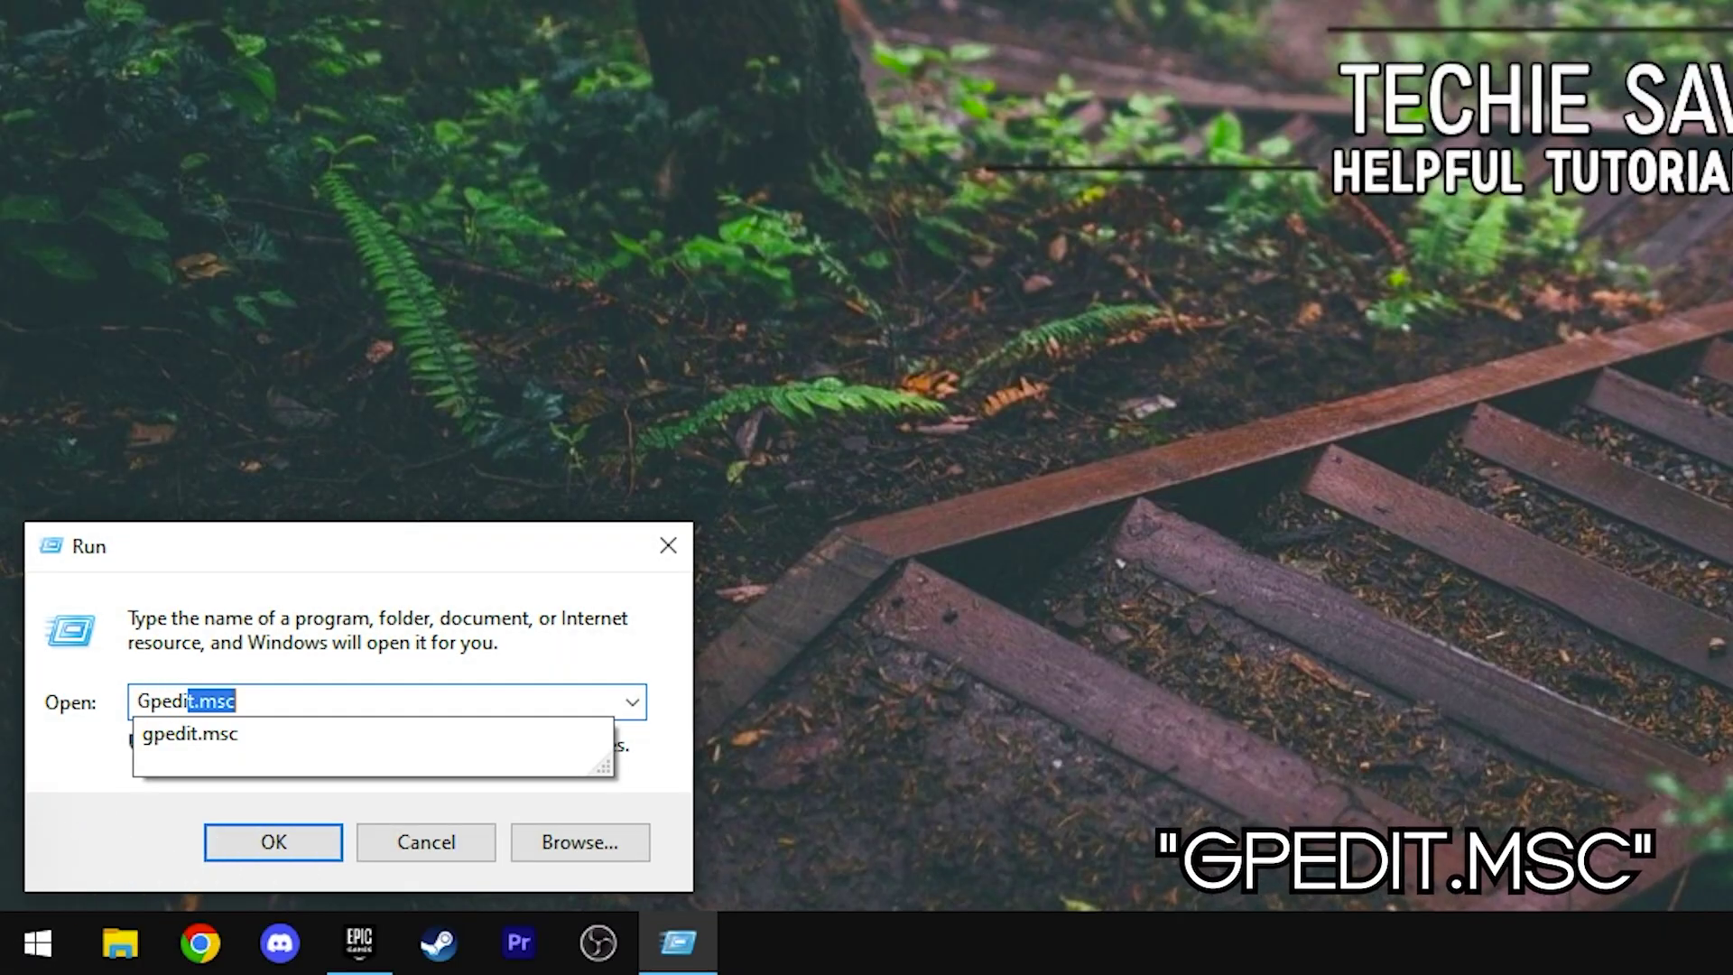
text(t.Msc)
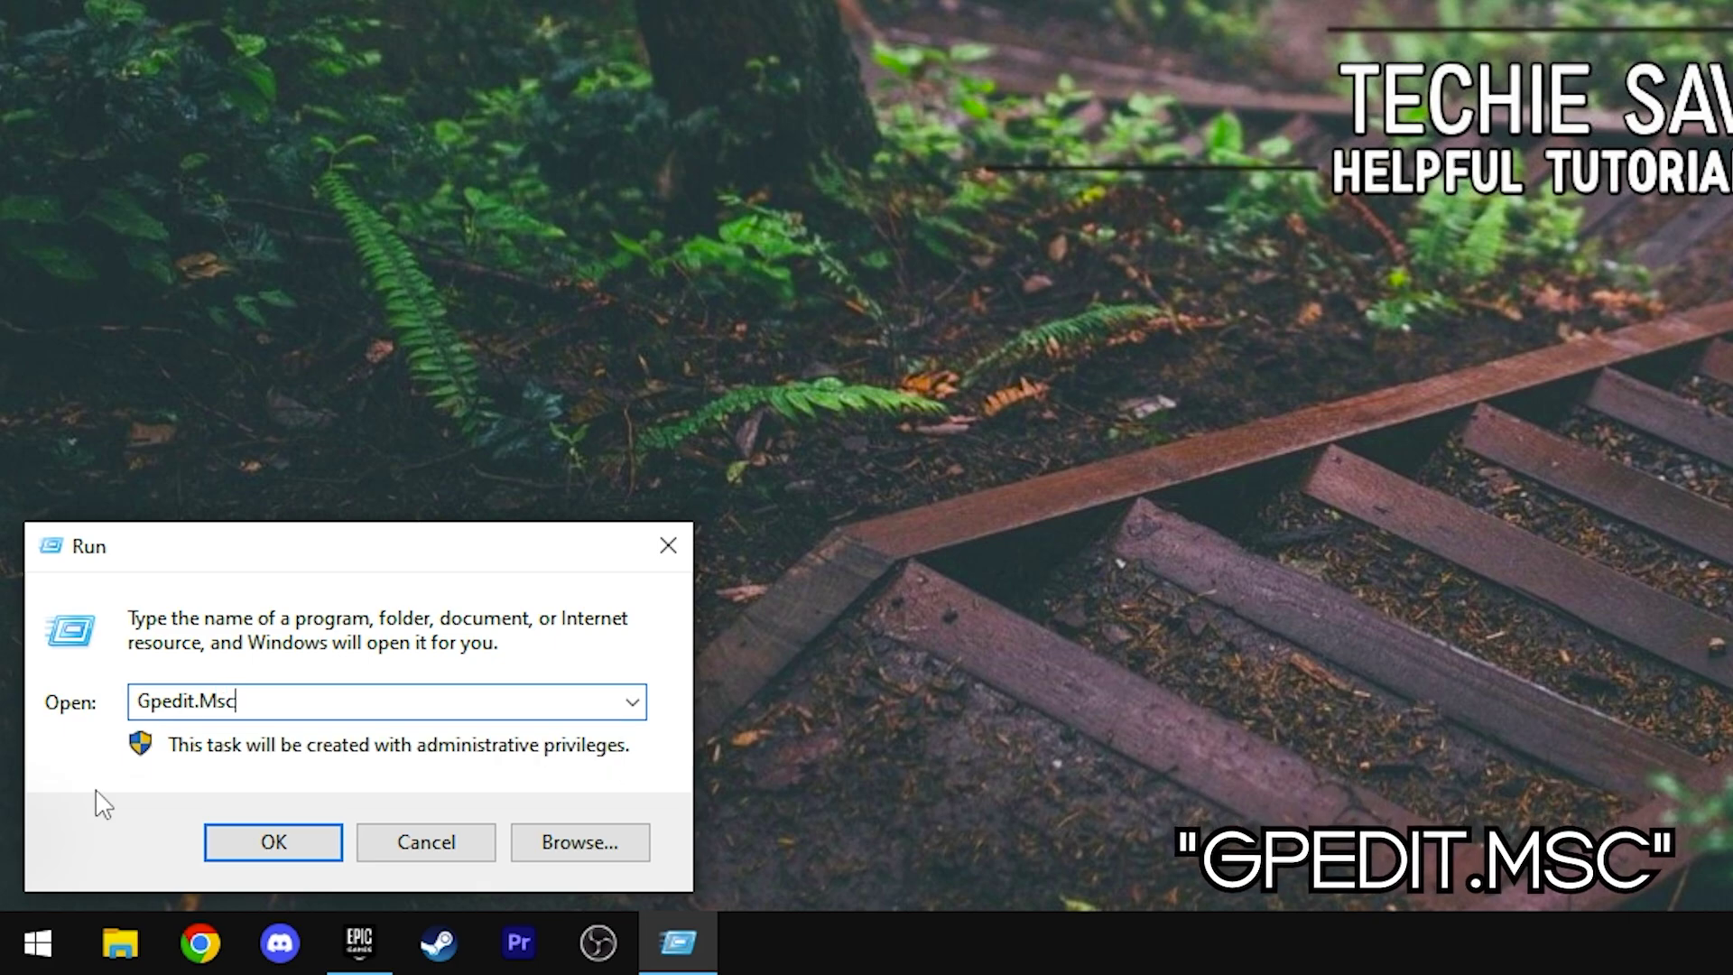
drag(236, 701, 77, 716)
click(273, 841)
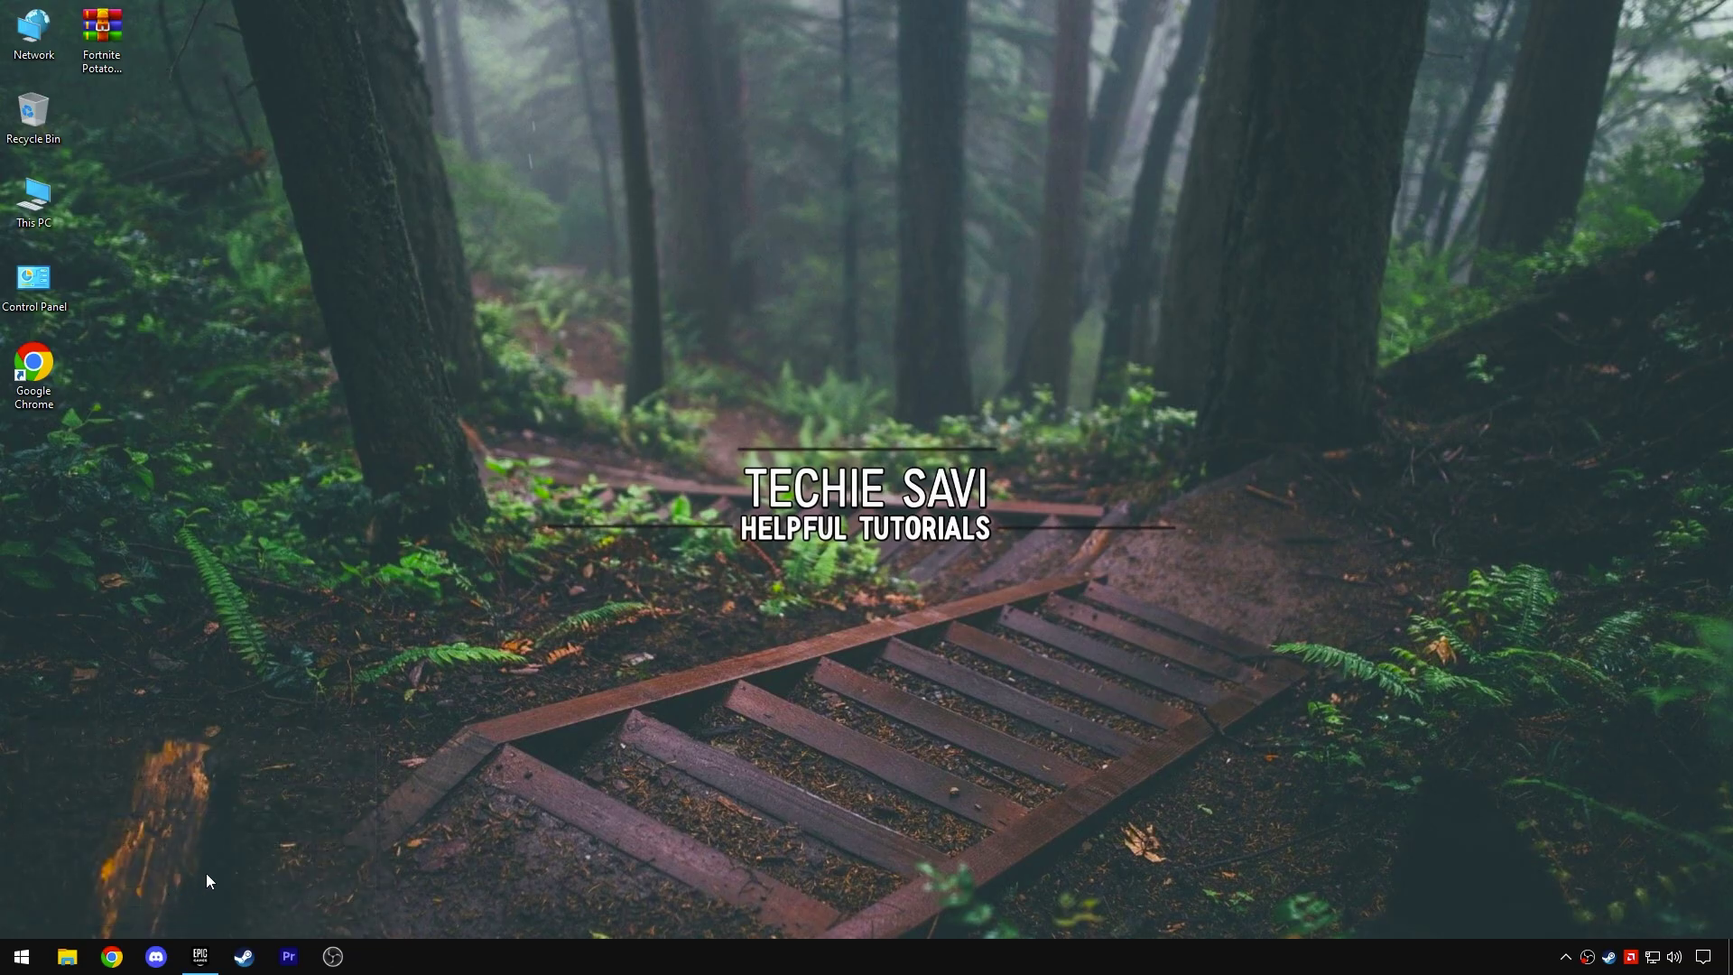
Open the App Privacy policies under Computer Configuration, Administrative Templates, Windows Components, enlarging the policy editor window
drag(289, 403, 438, 403)
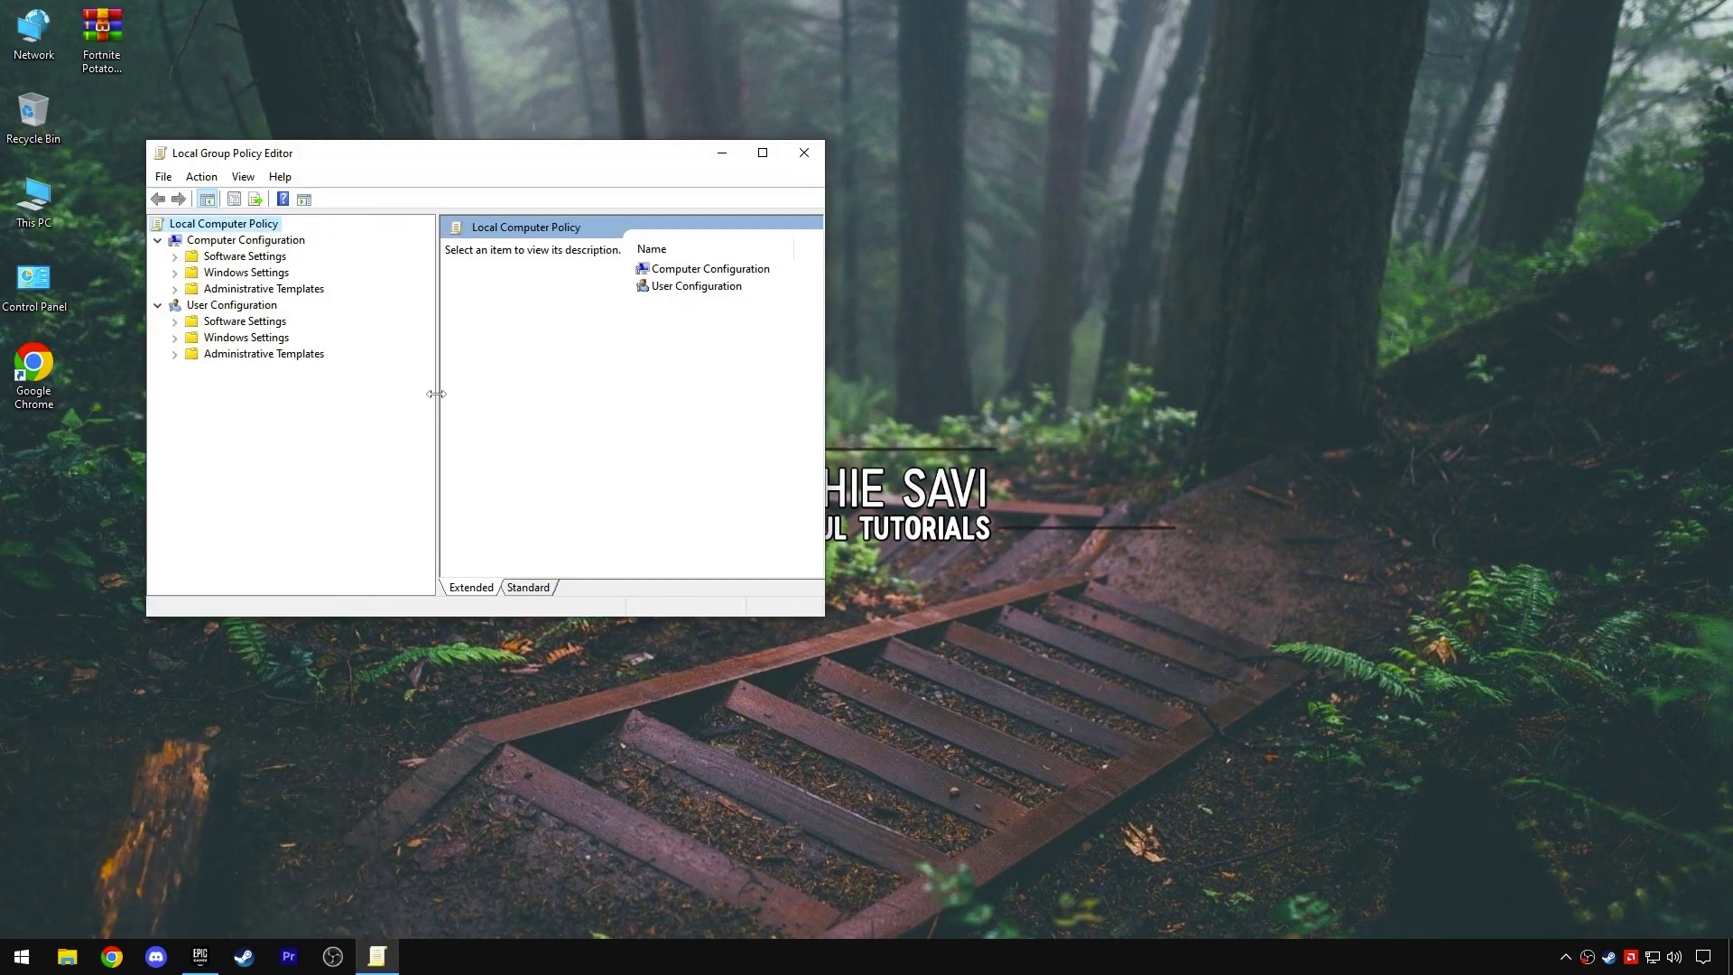
click(296, 289)
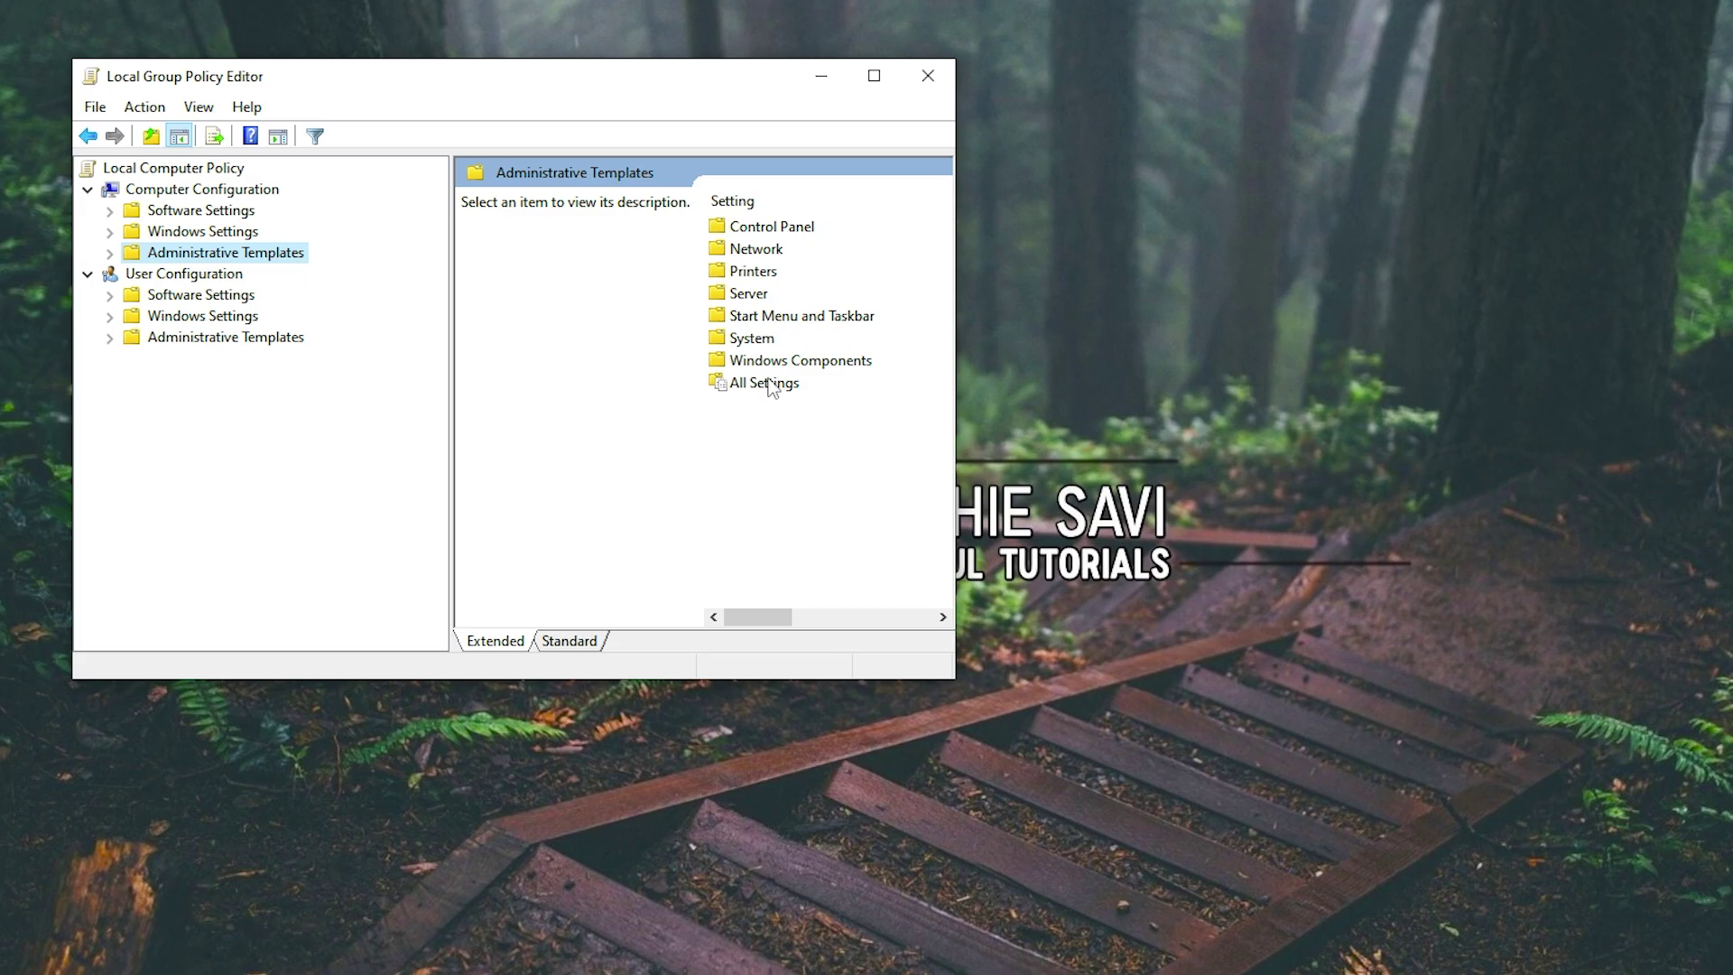
double_click(798, 364)
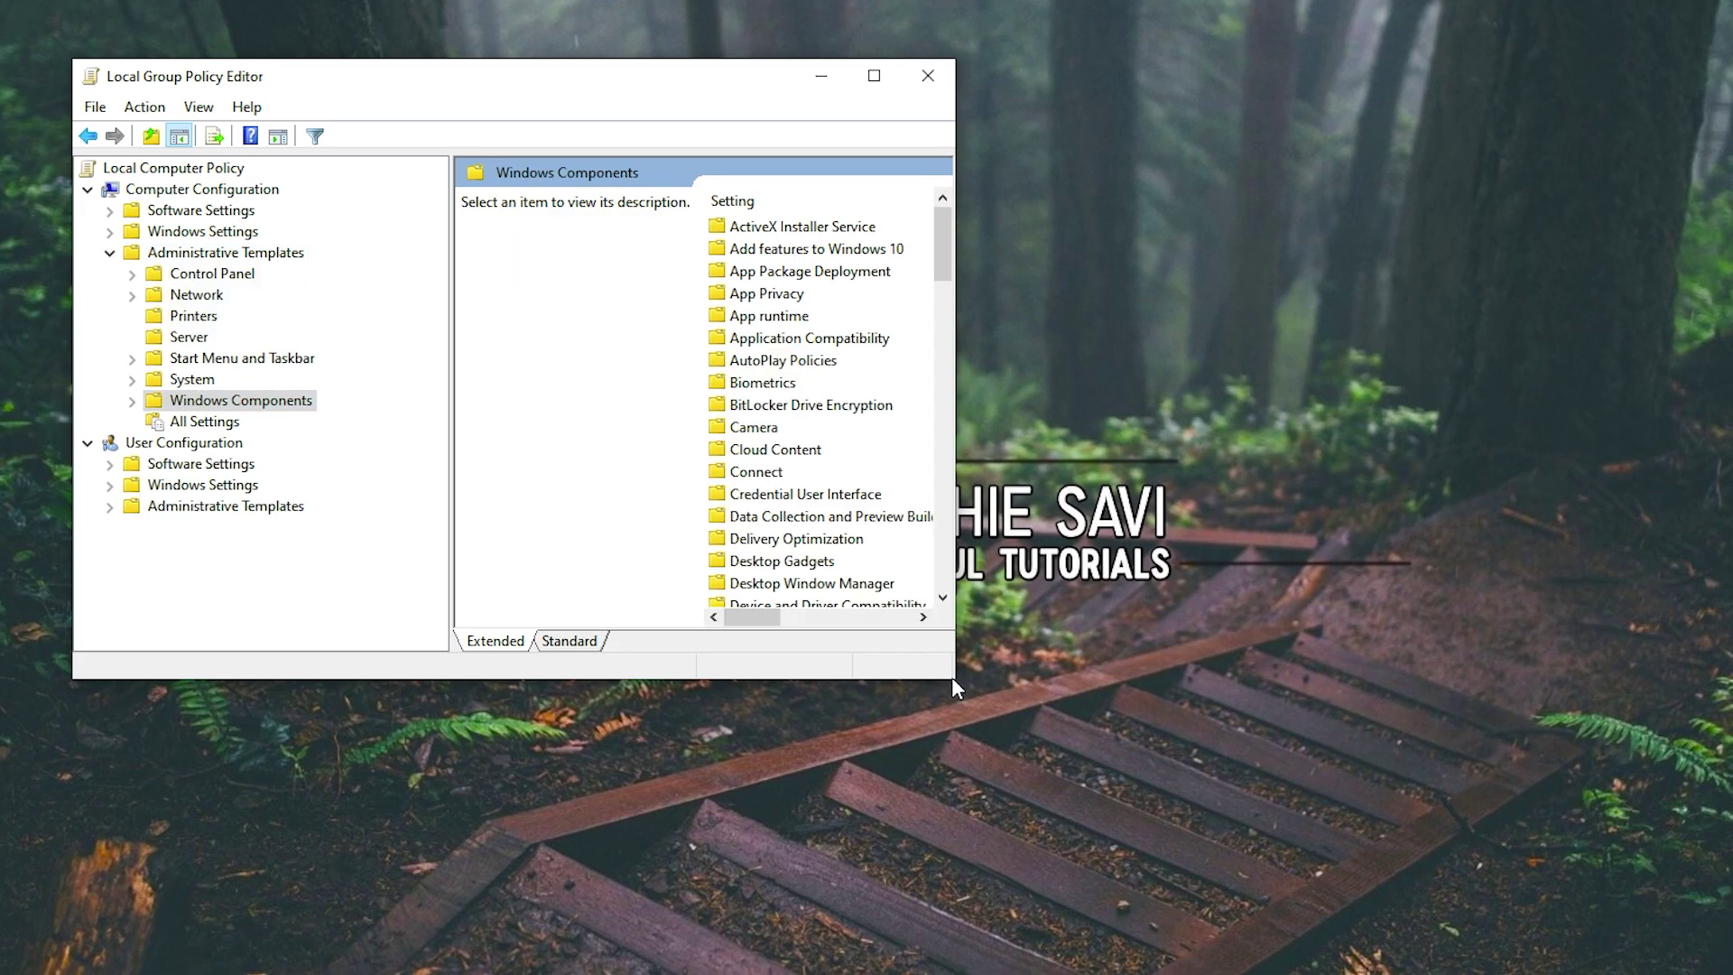
drag(952, 681, 1238, 846)
double_click(792, 295)
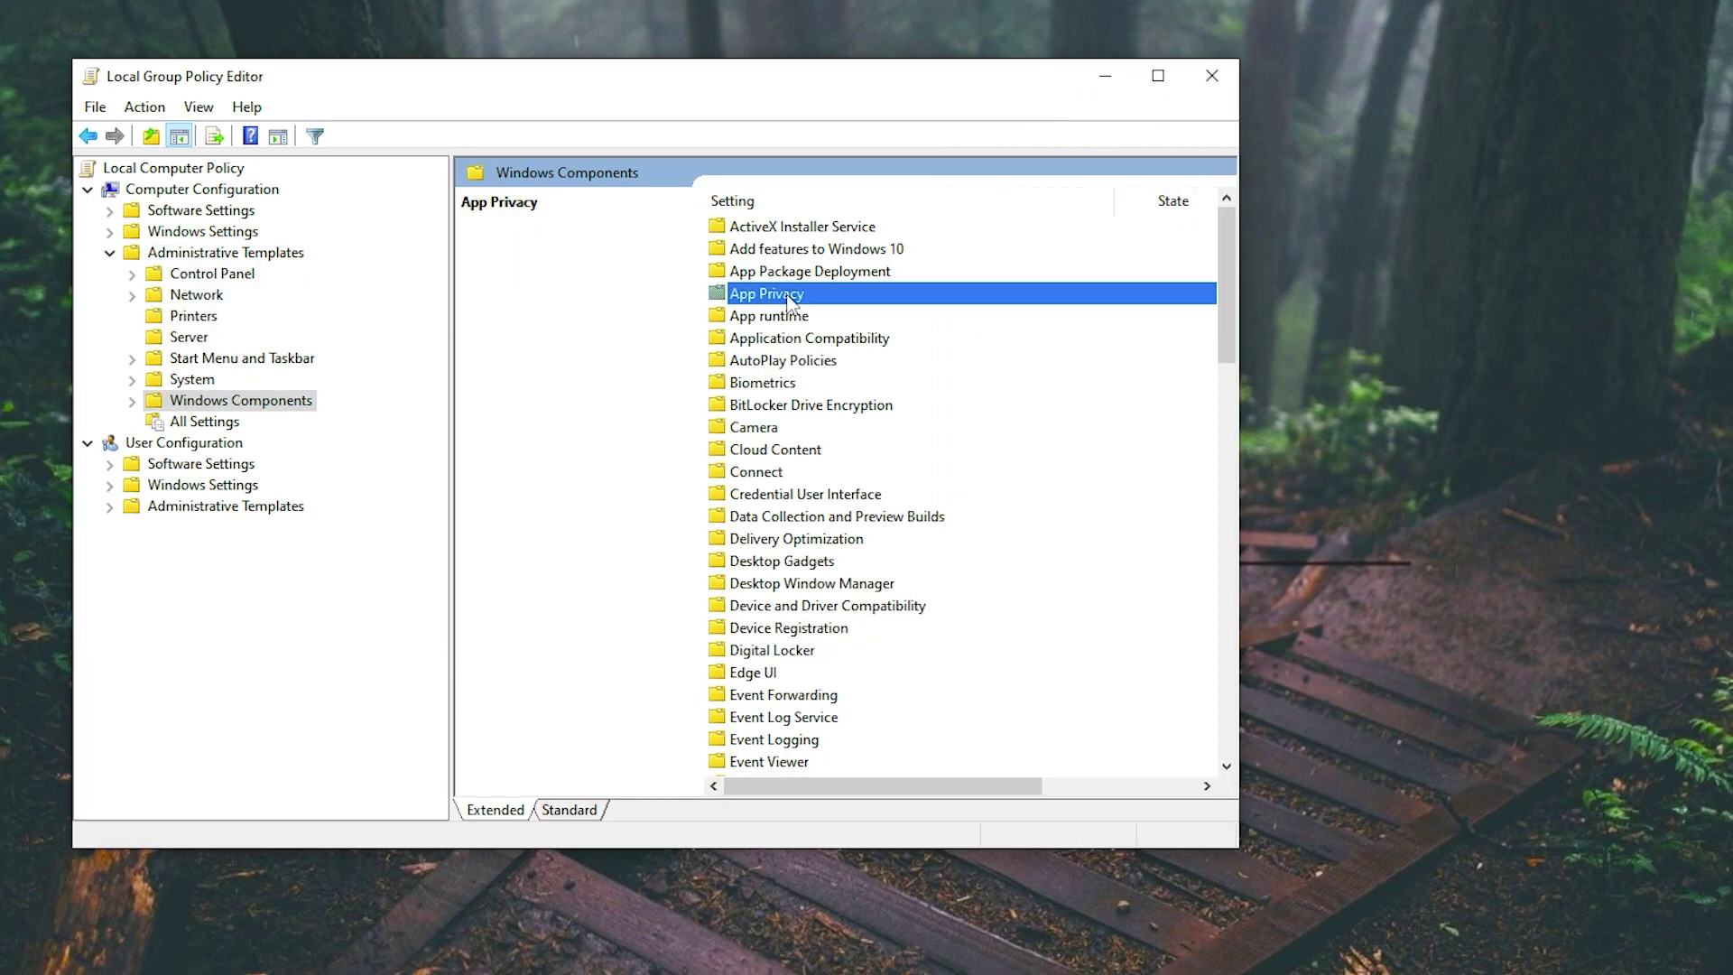
Enable the "Let Windows apps run in the background" policy with Force Deny for all apps, apply it, and close the policy editor
click(811, 675)
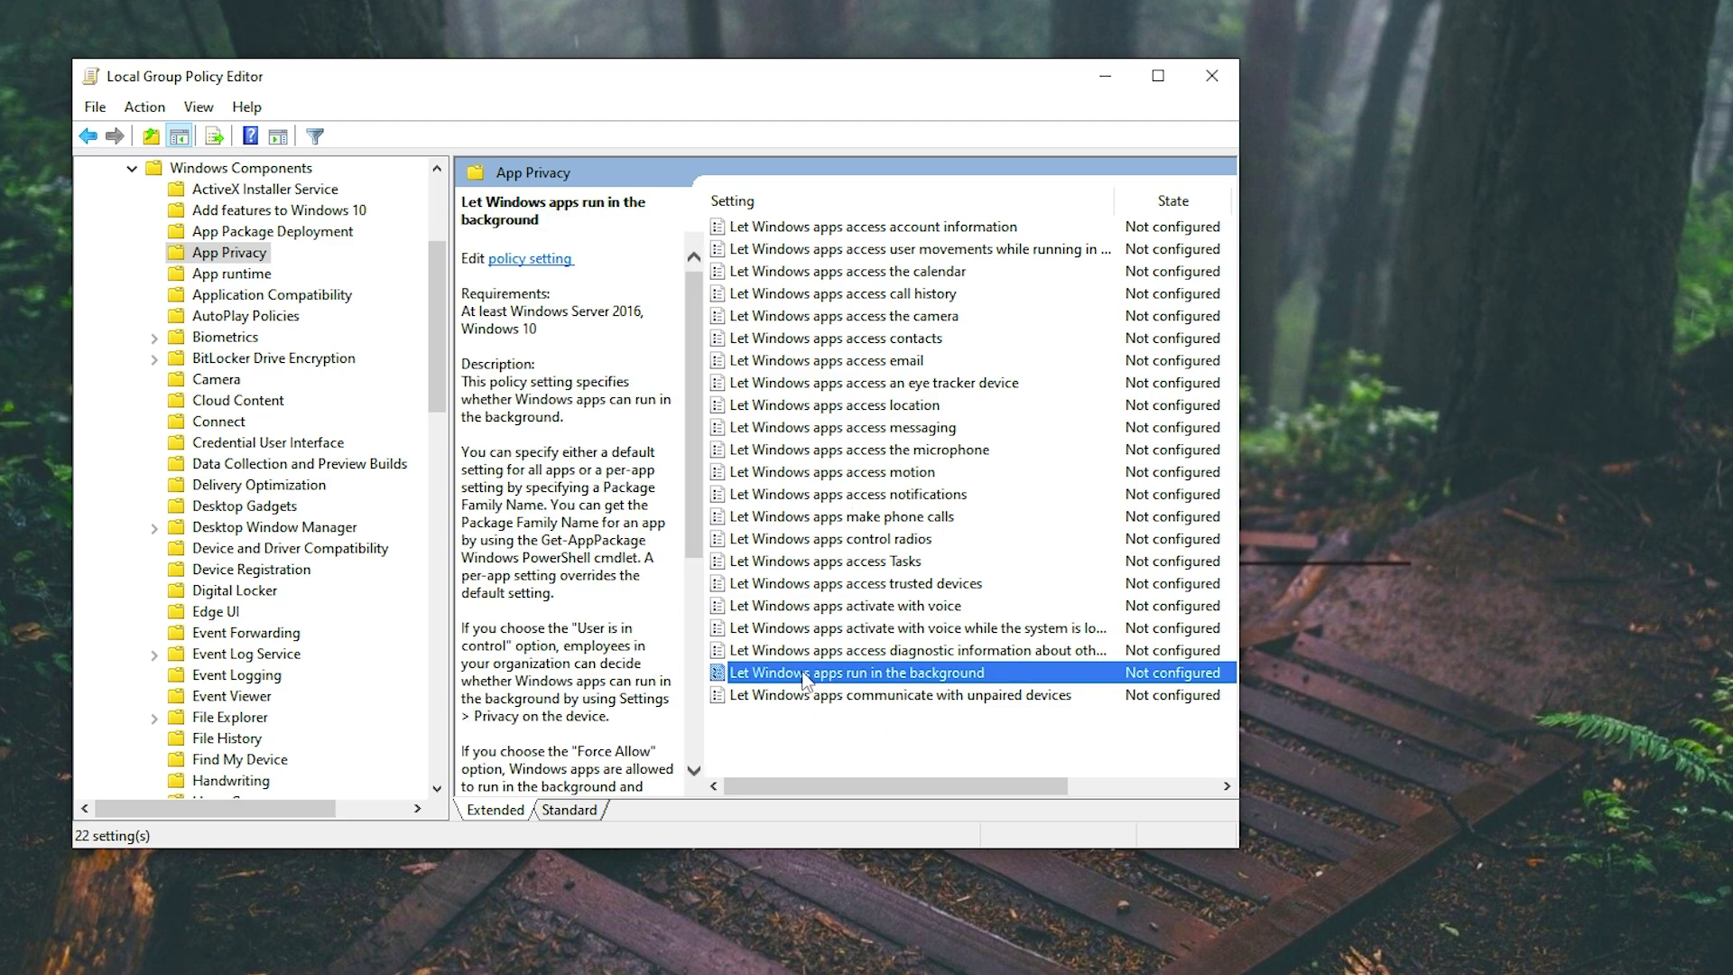
right_click(812, 675)
click(825, 682)
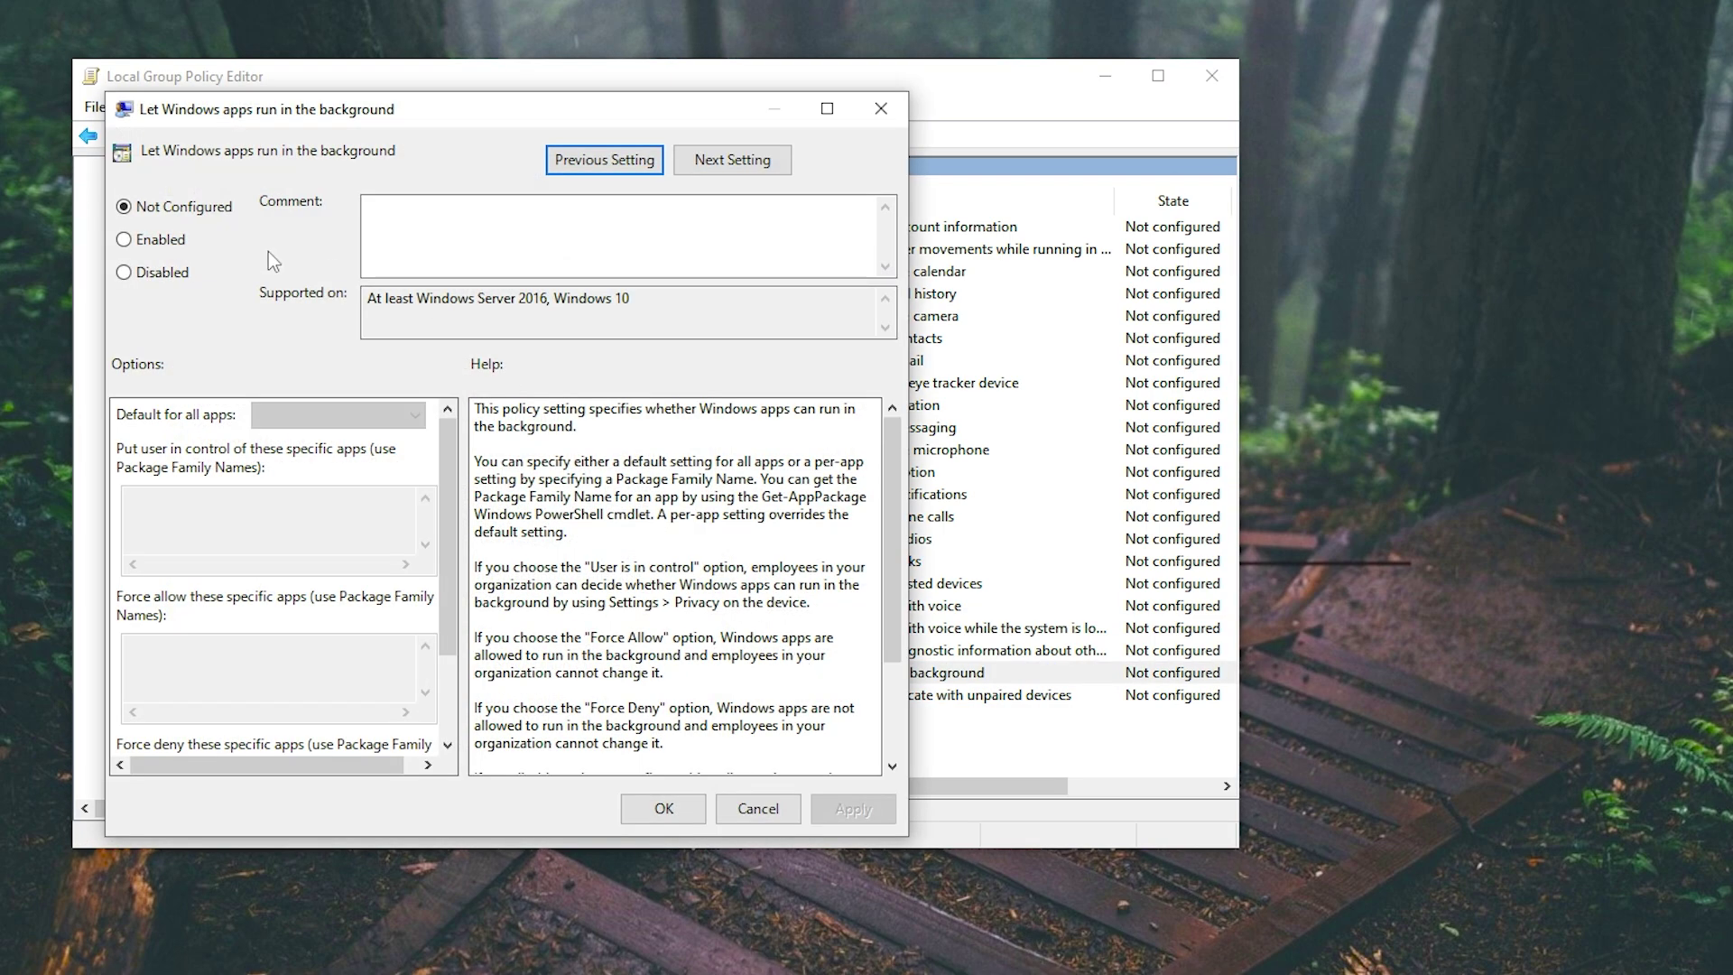
click(124, 240)
click(331, 415)
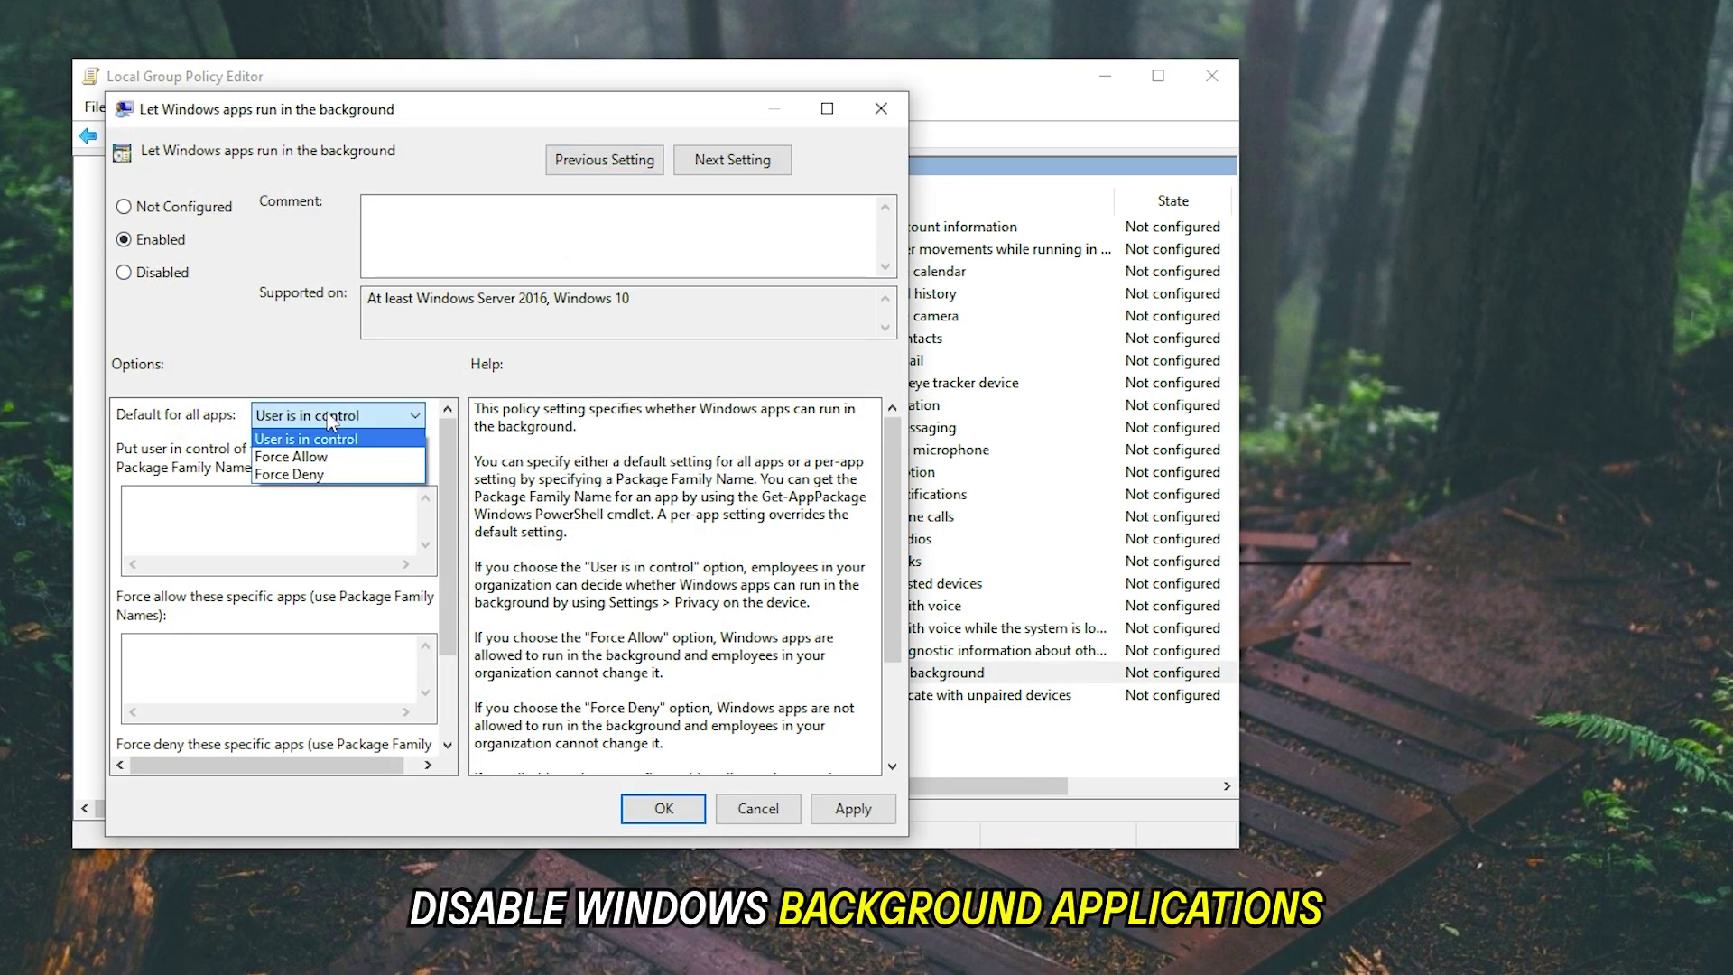
click(329, 475)
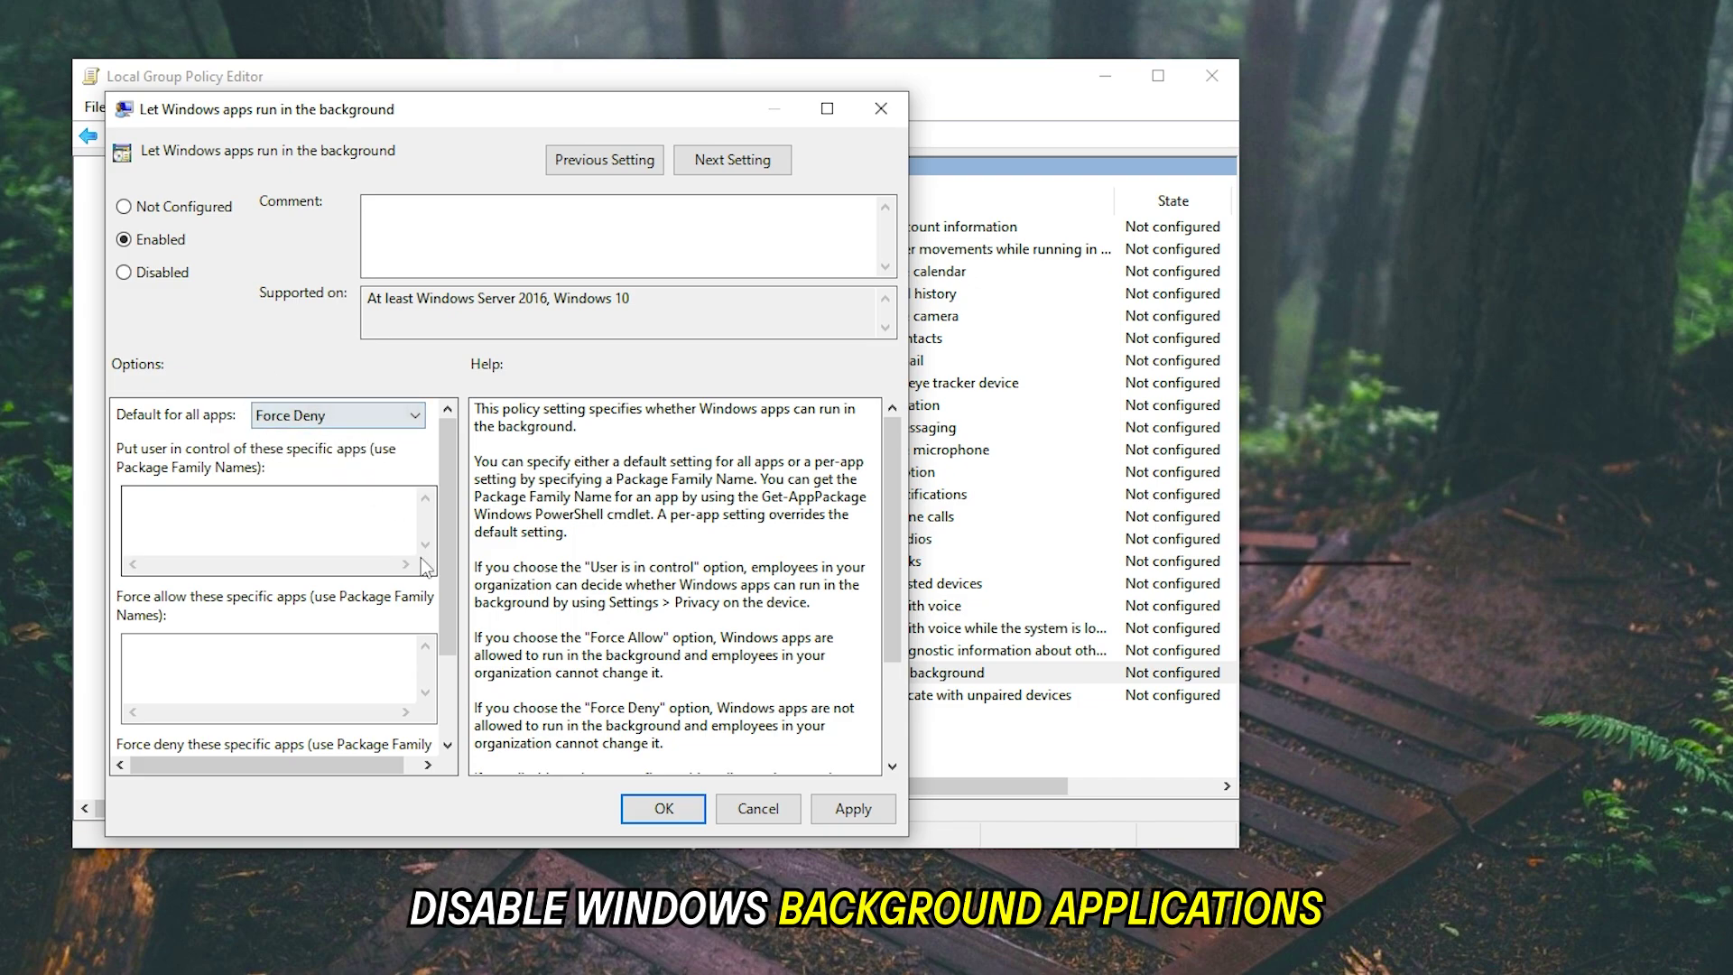
click(875, 809)
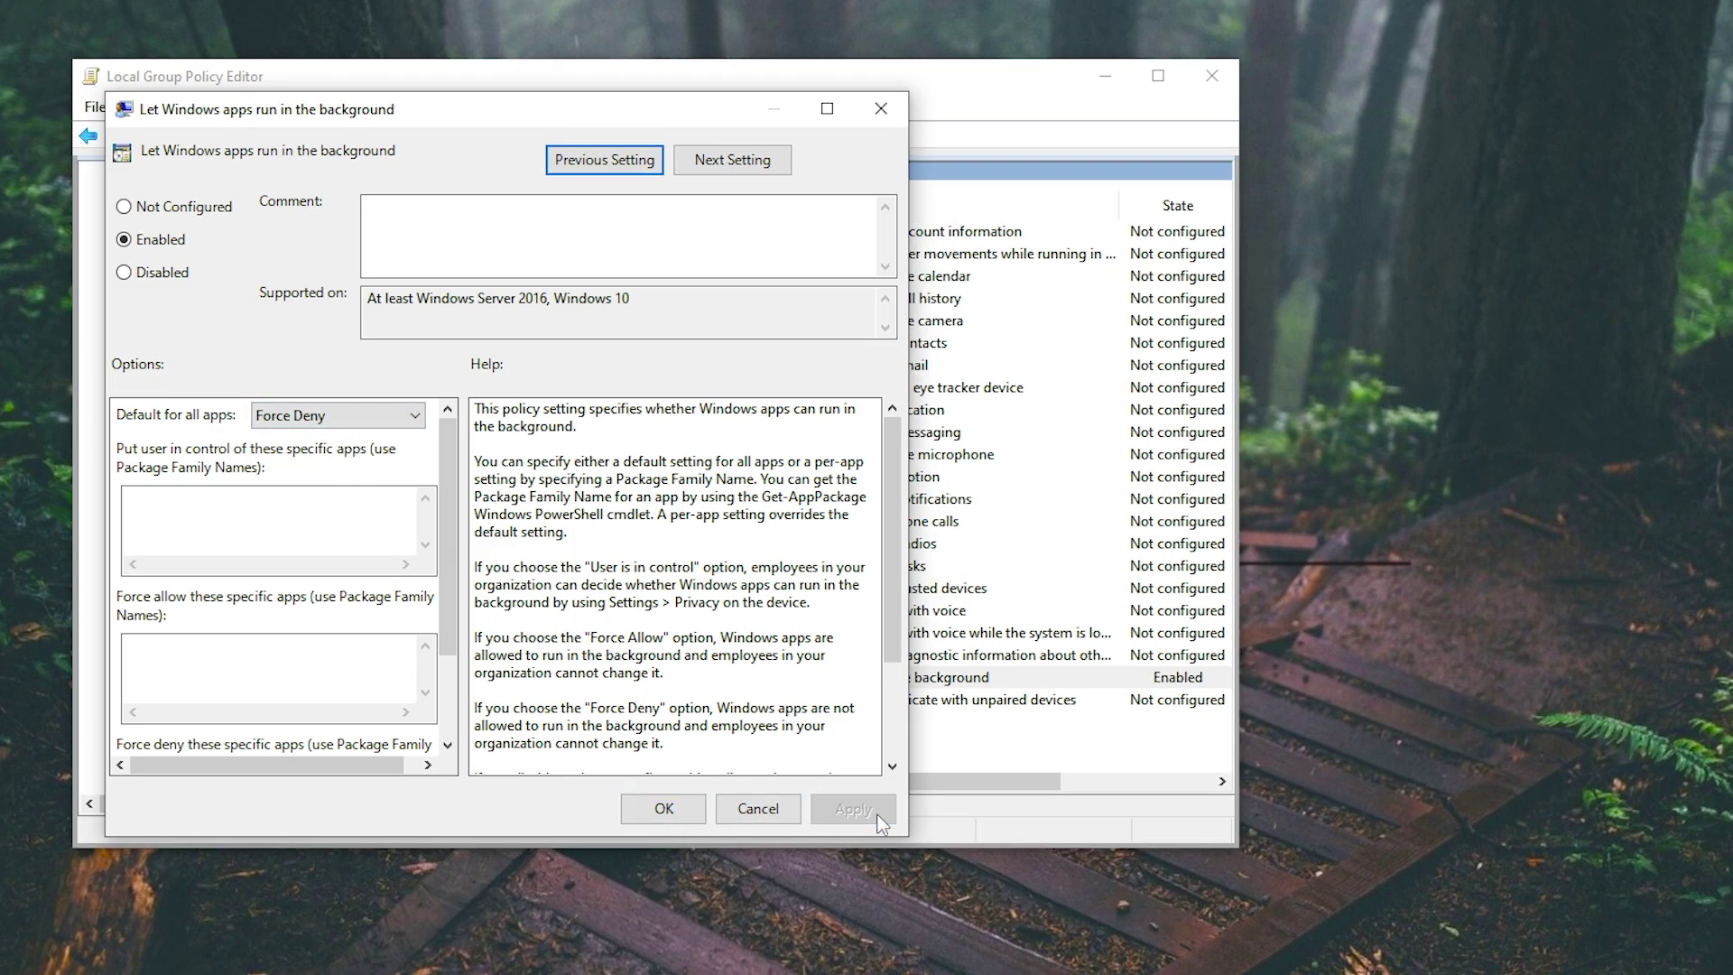
click(664, 809)
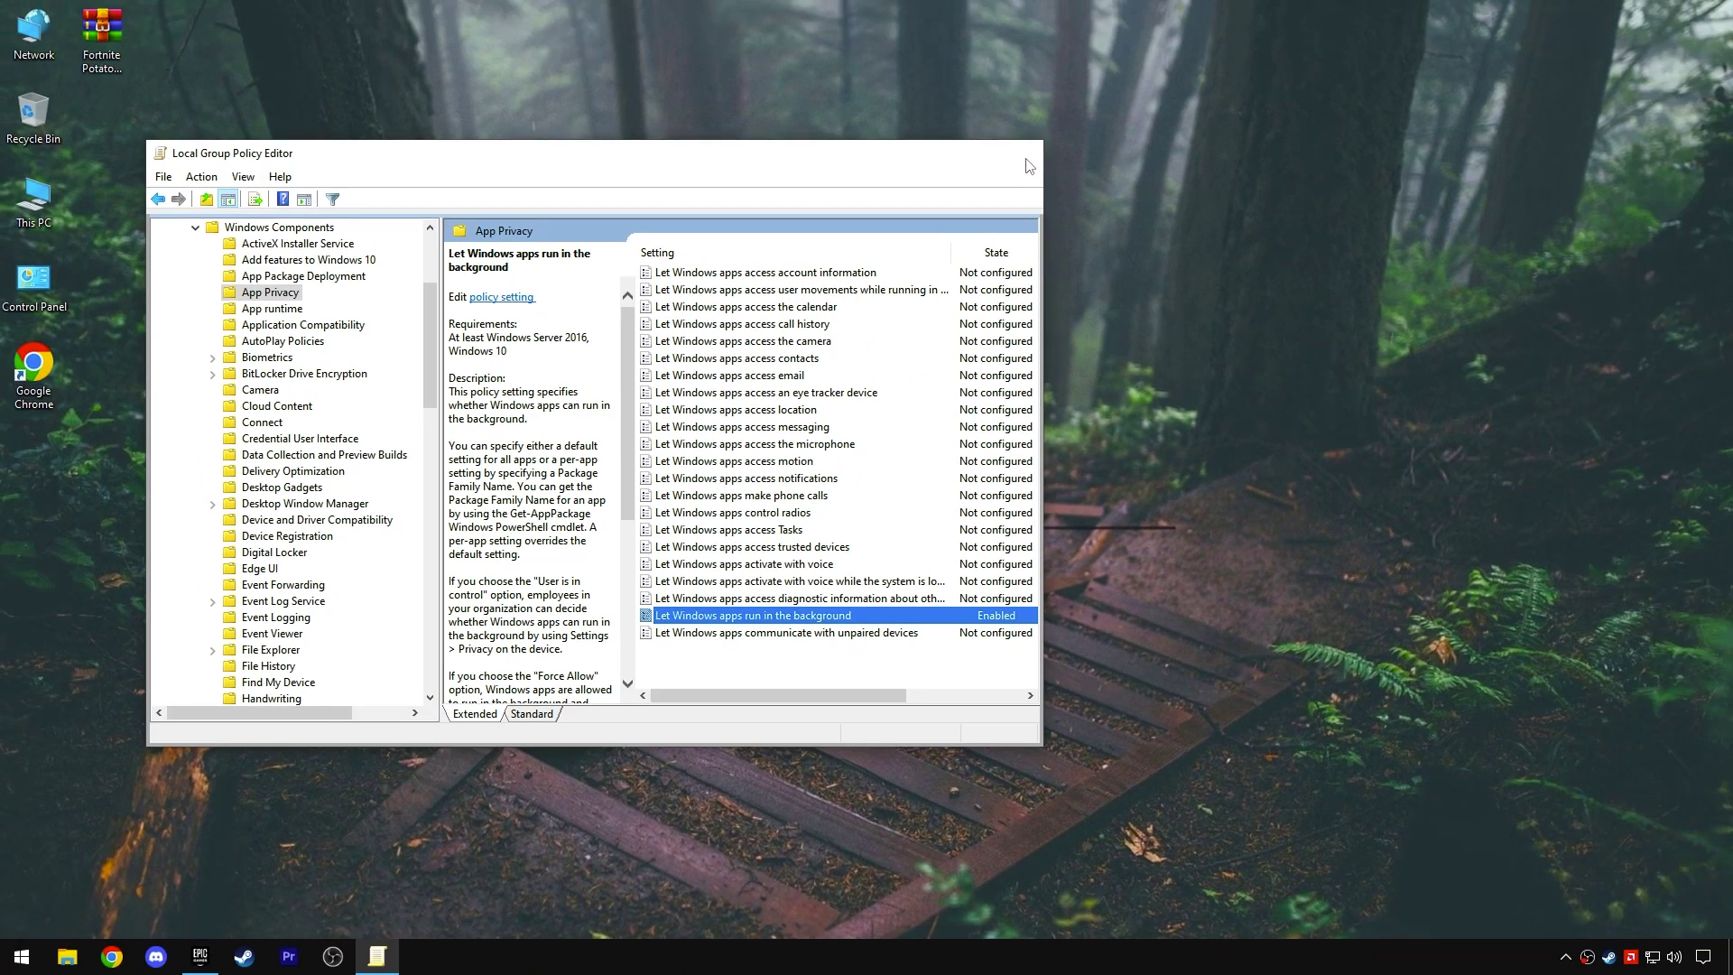
click(1212, 78)
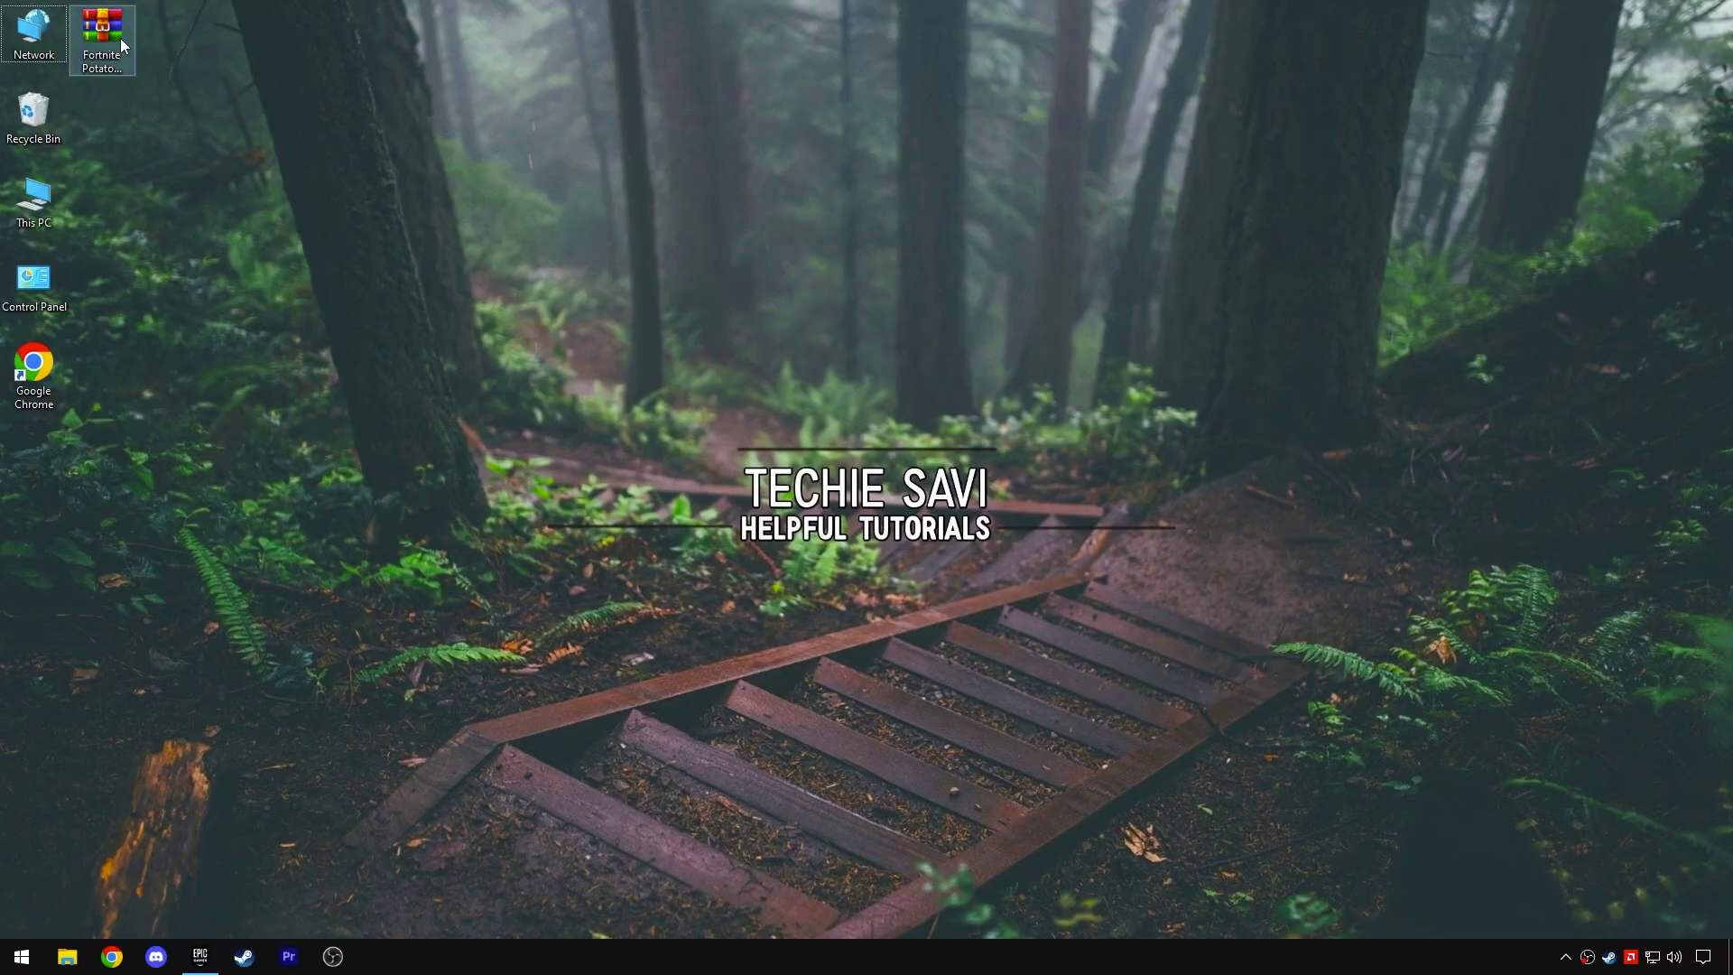
Move the Fortnite Potato Graphics Pack archive to the middle of the desktop and extract its folder just below it using WinRAR
drag(122, 45, 805, 295)
drag(693, 226, 776, 363)
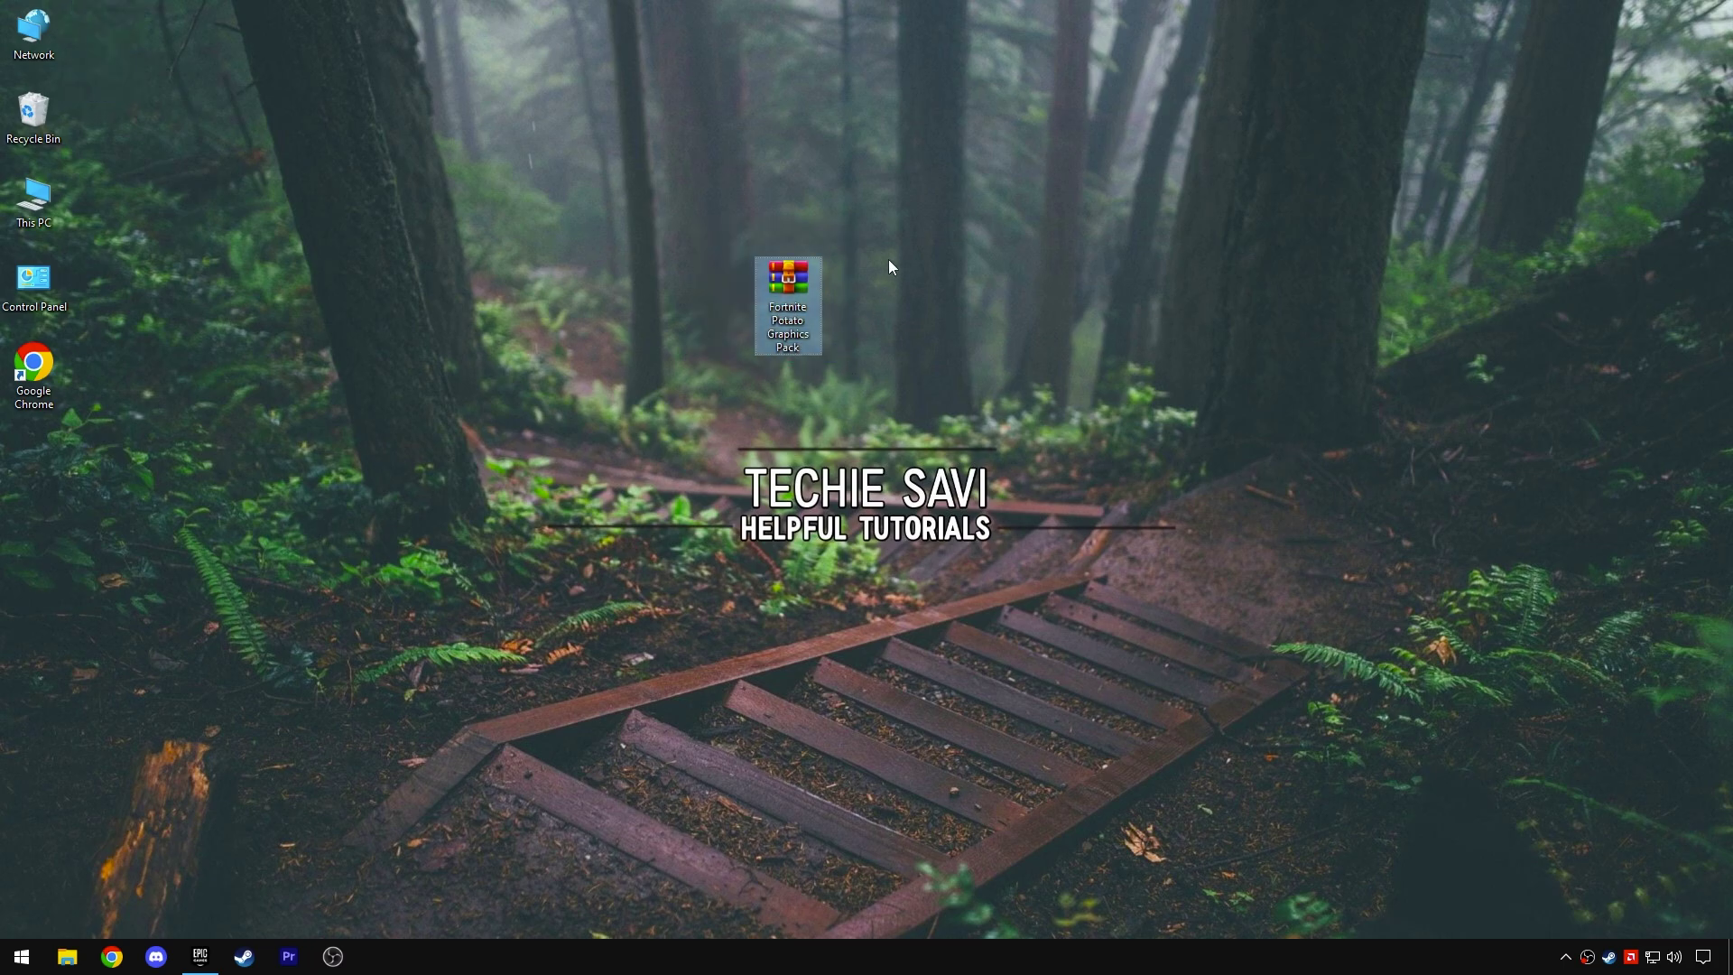
right_click(779, 305)
click(804, 323)
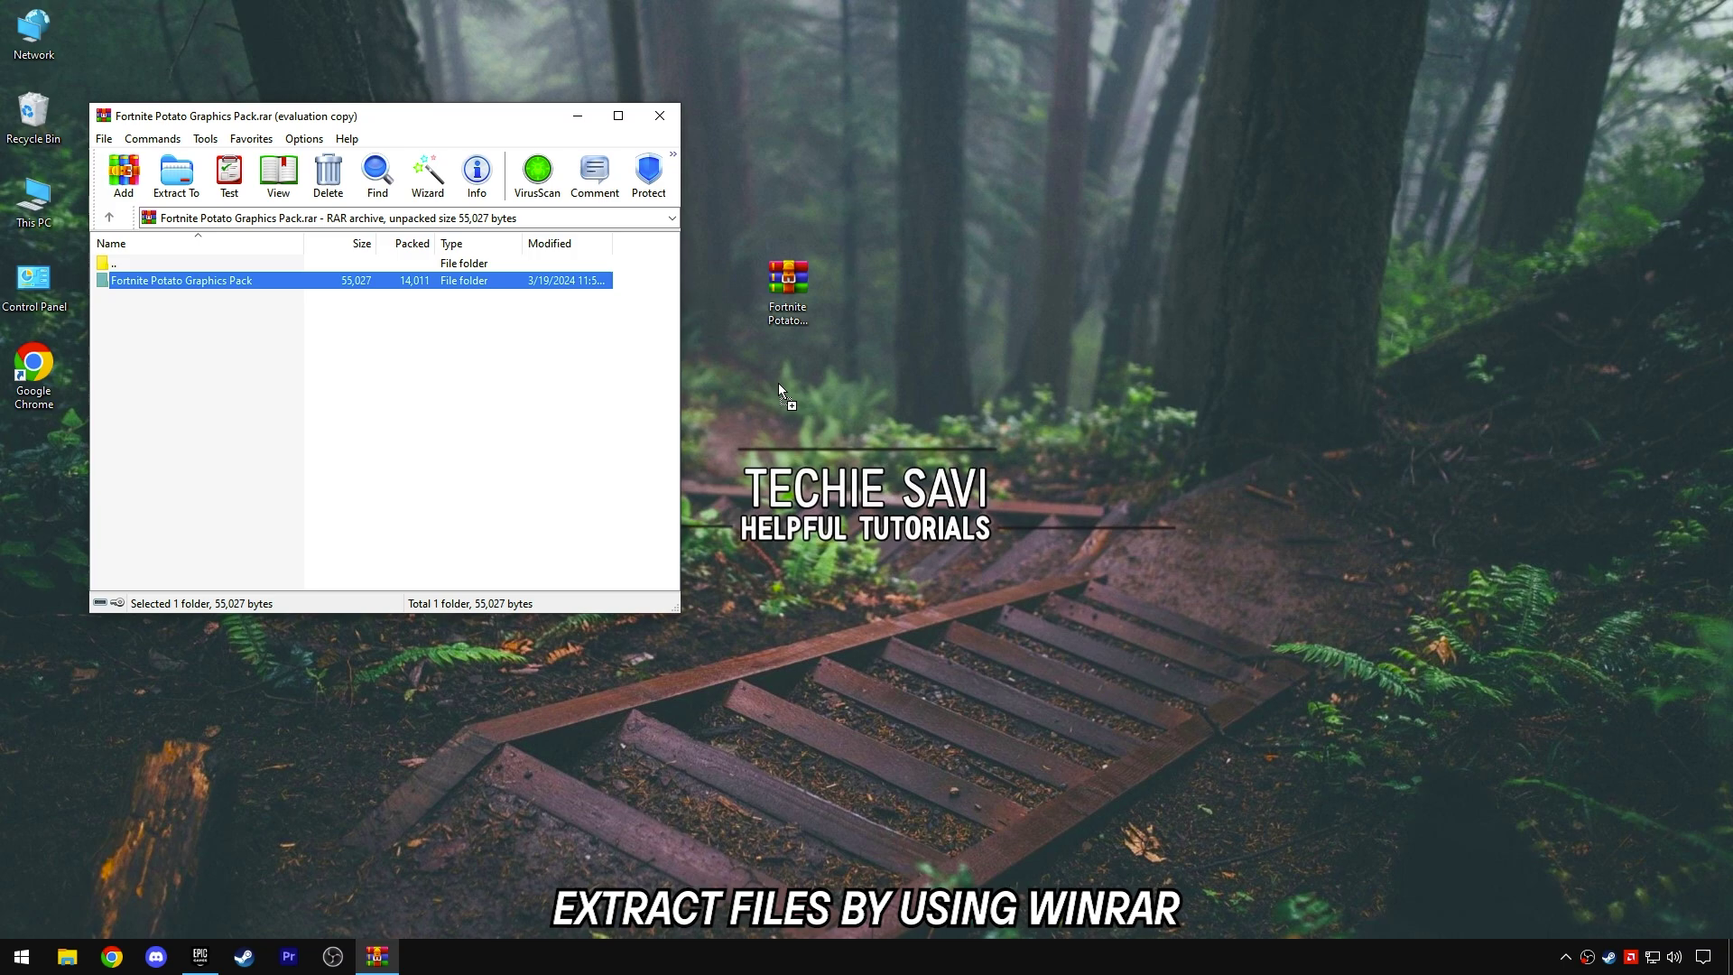
drag(778, 382, 780, 384)
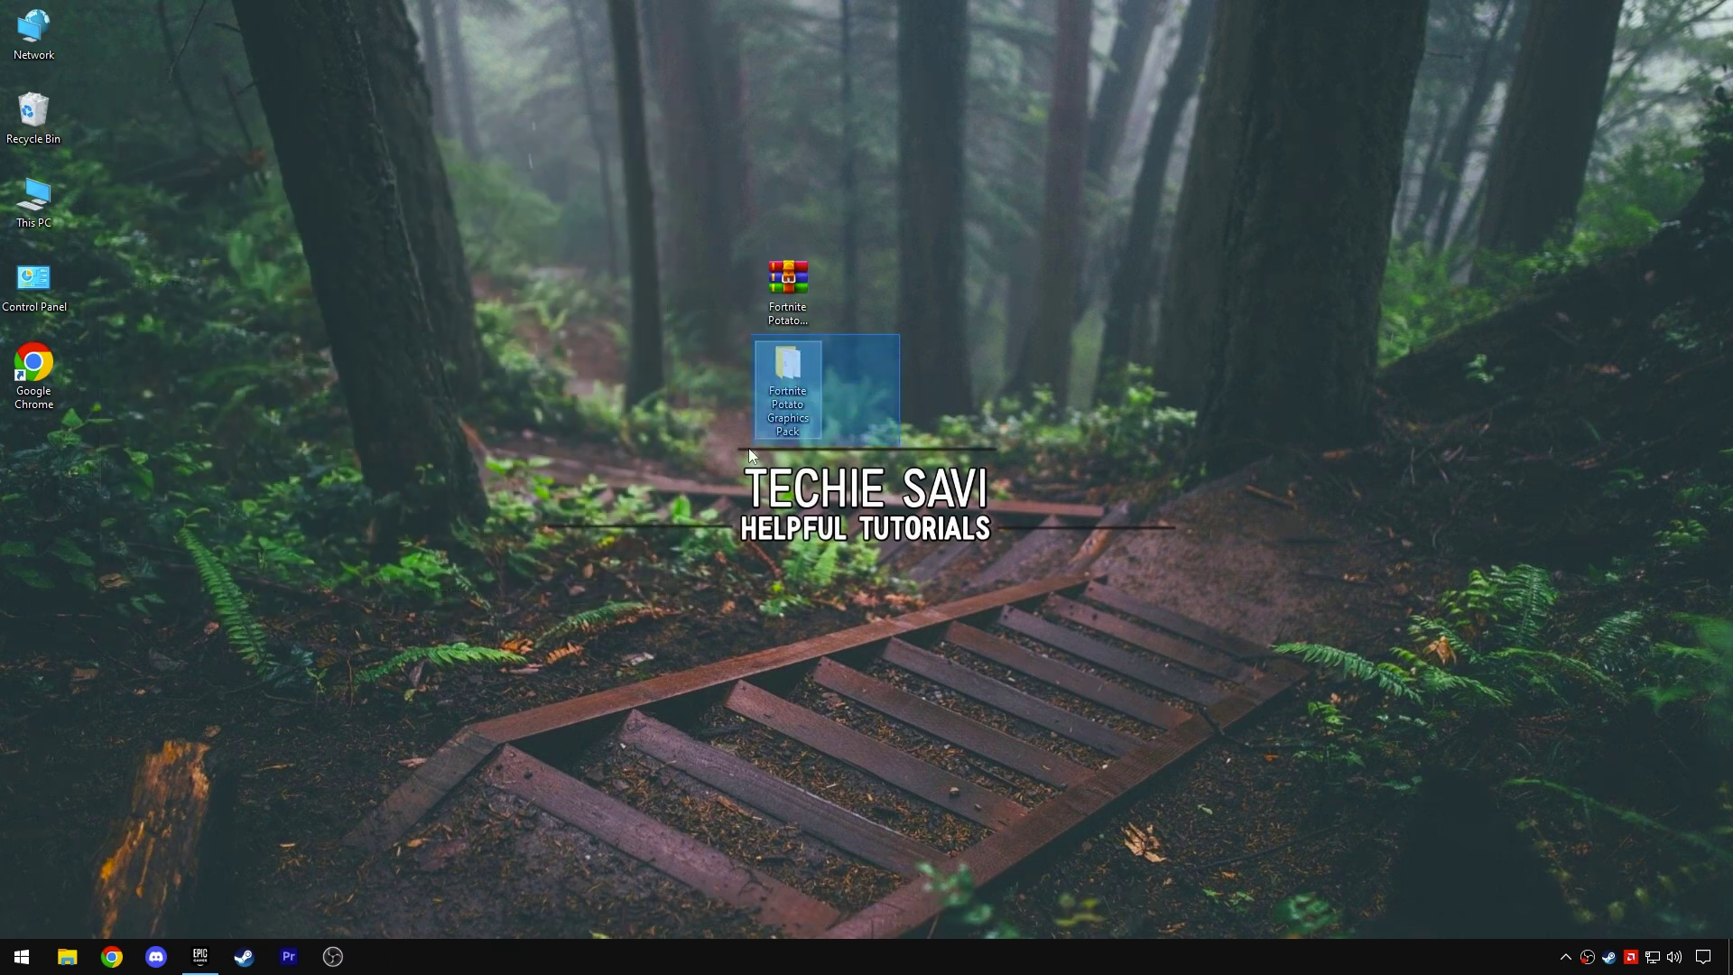
Open 1-FPS Booster Commands in the extracted Fortnite Potato Graphics Pack folder and run the FPS Booster batch file
right_click(785, 391)
click(811, 399)
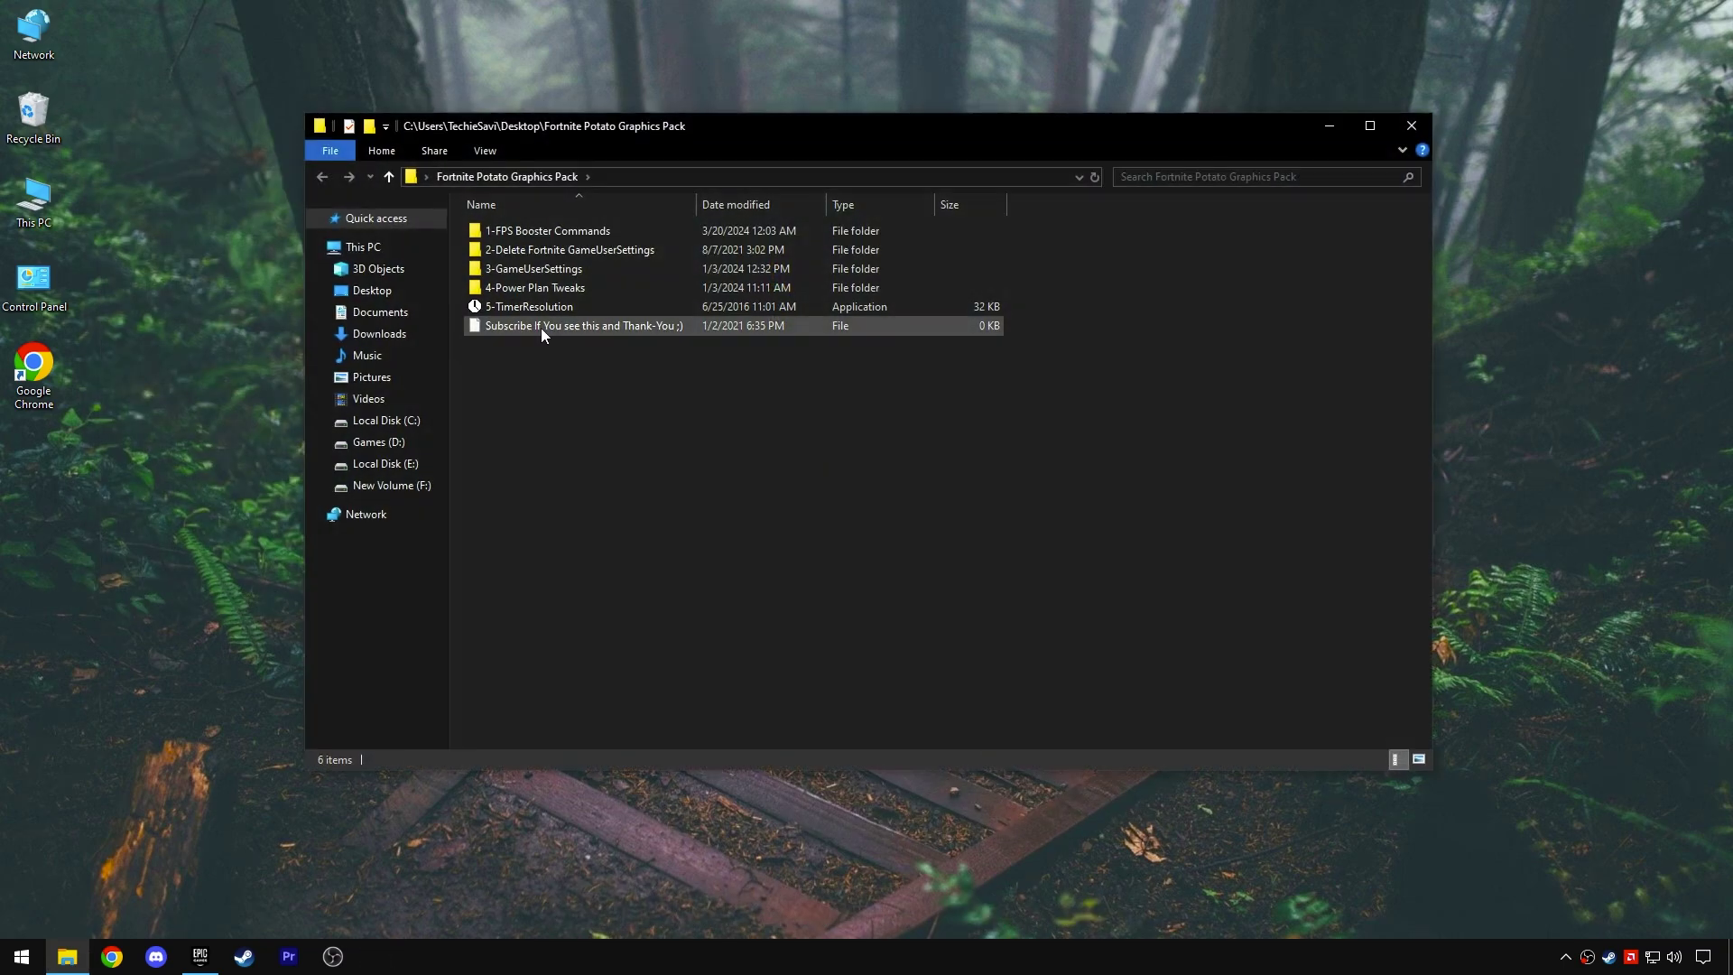
click(553, 235)
double_click(553, 235)
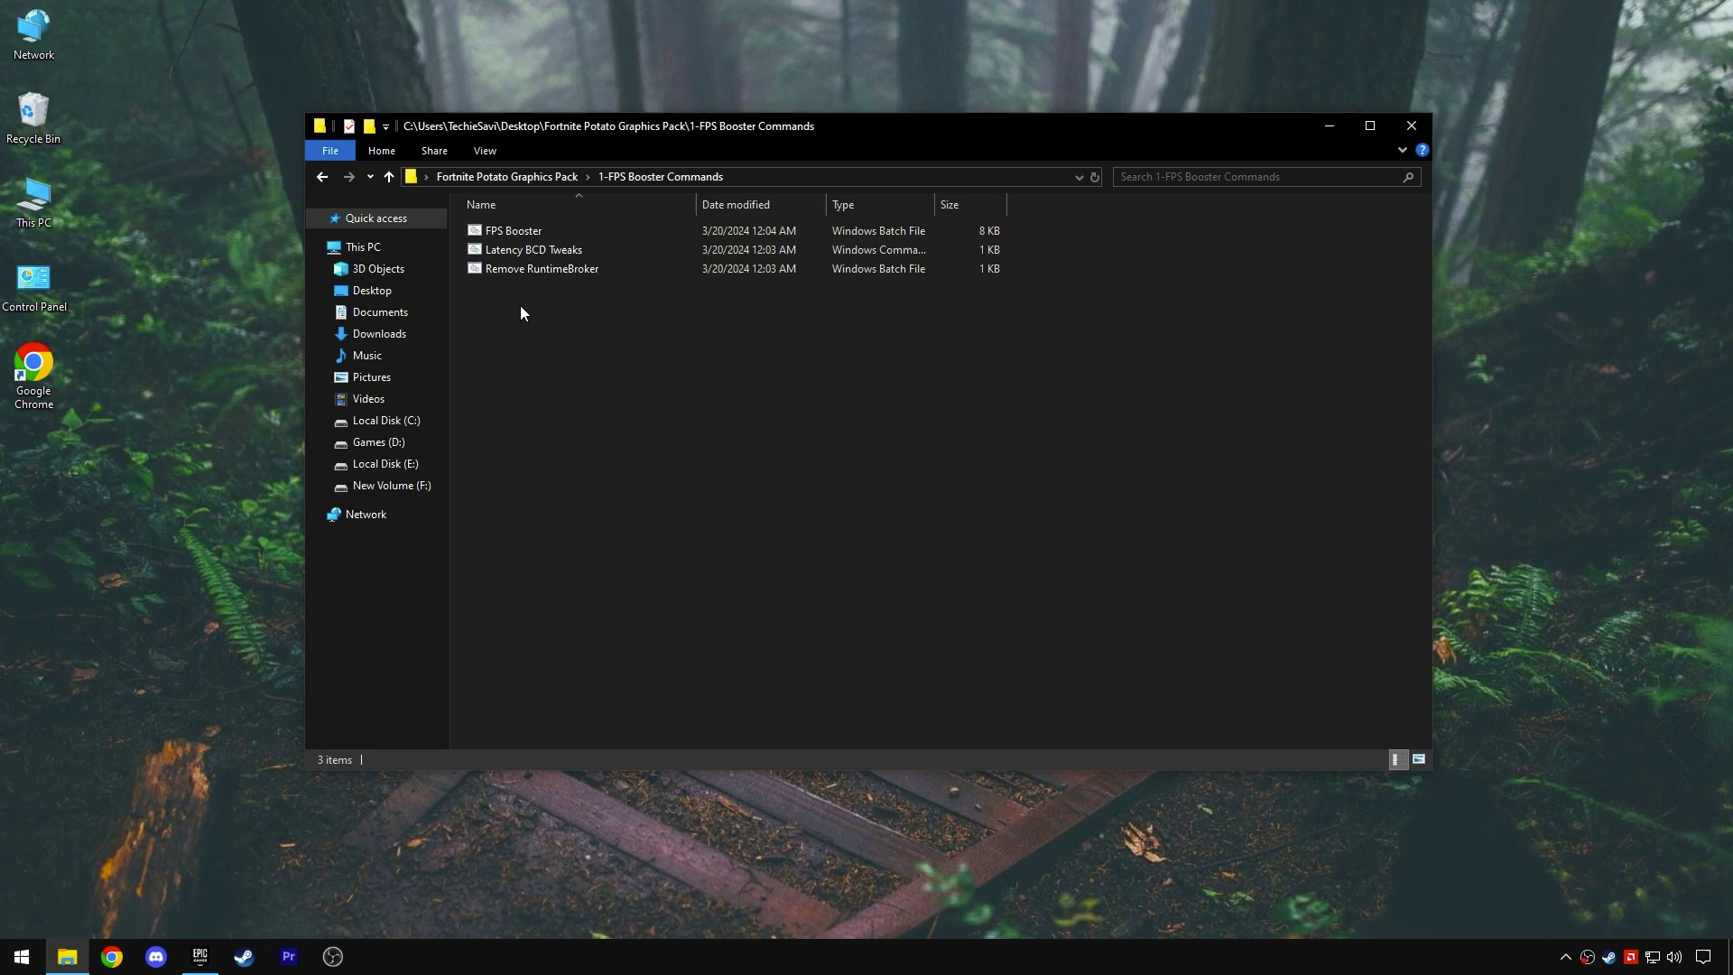
right_click(512, 229)
click(536, 238)
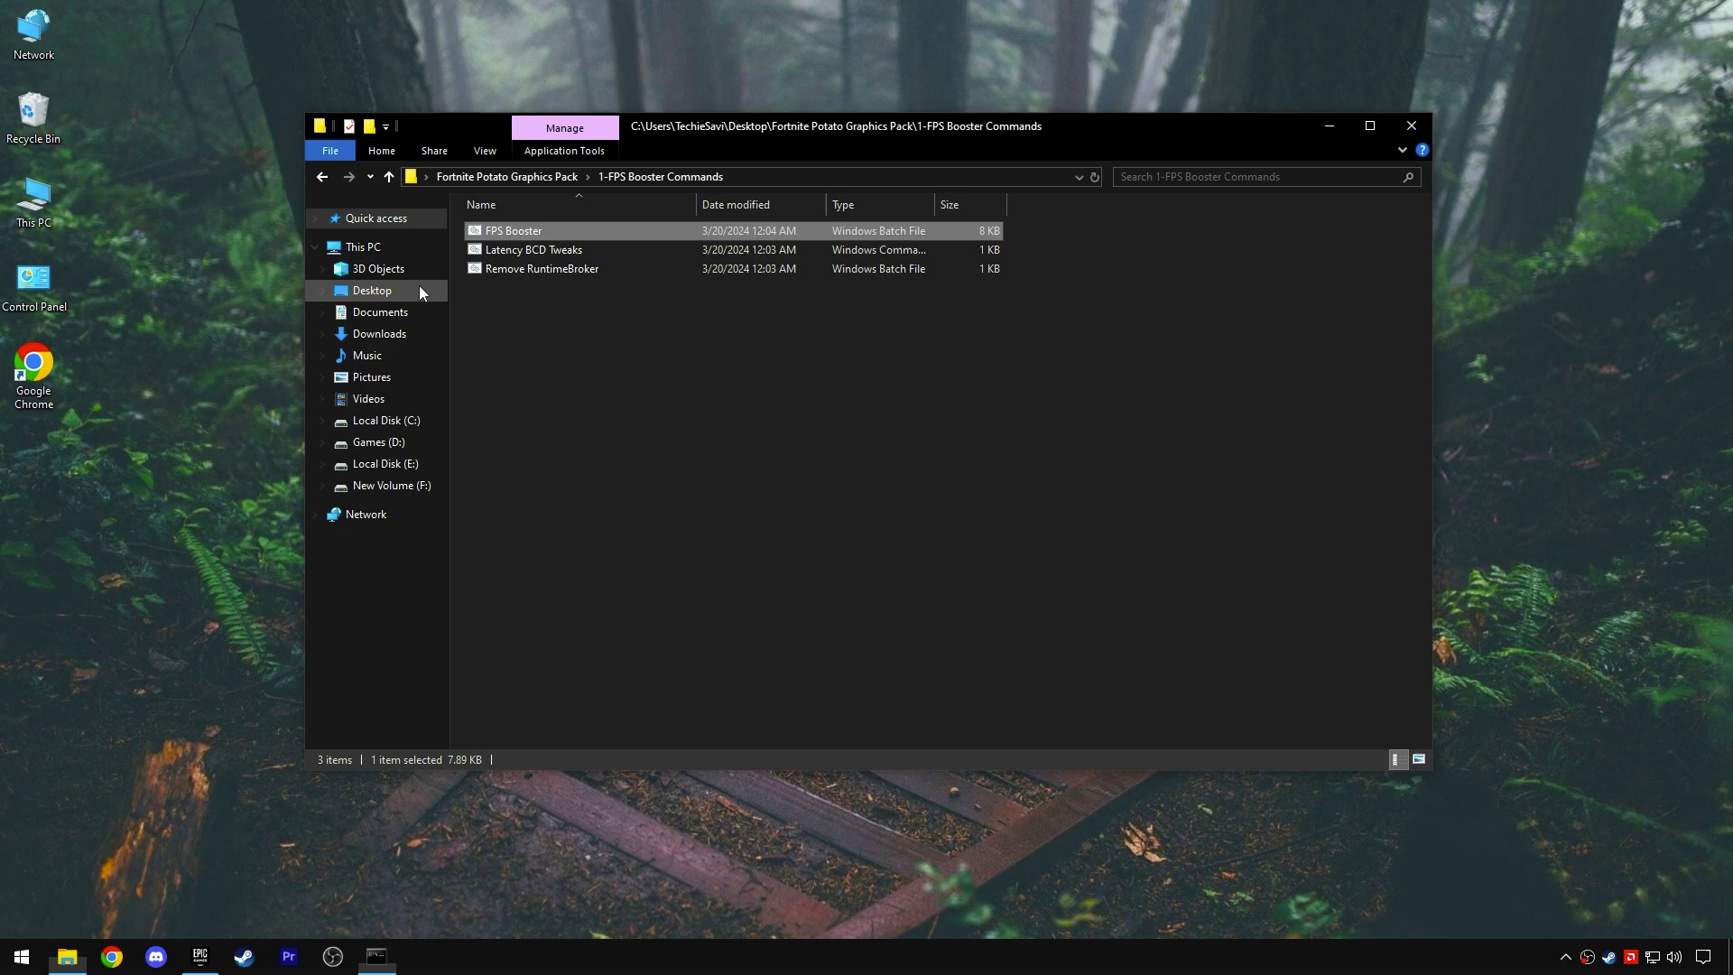
Run the Latency BCD Tweaks script, dismiss its console, and run Remove RuntimeBroker as administrator
click(526, 254)
double_click(526, 254)
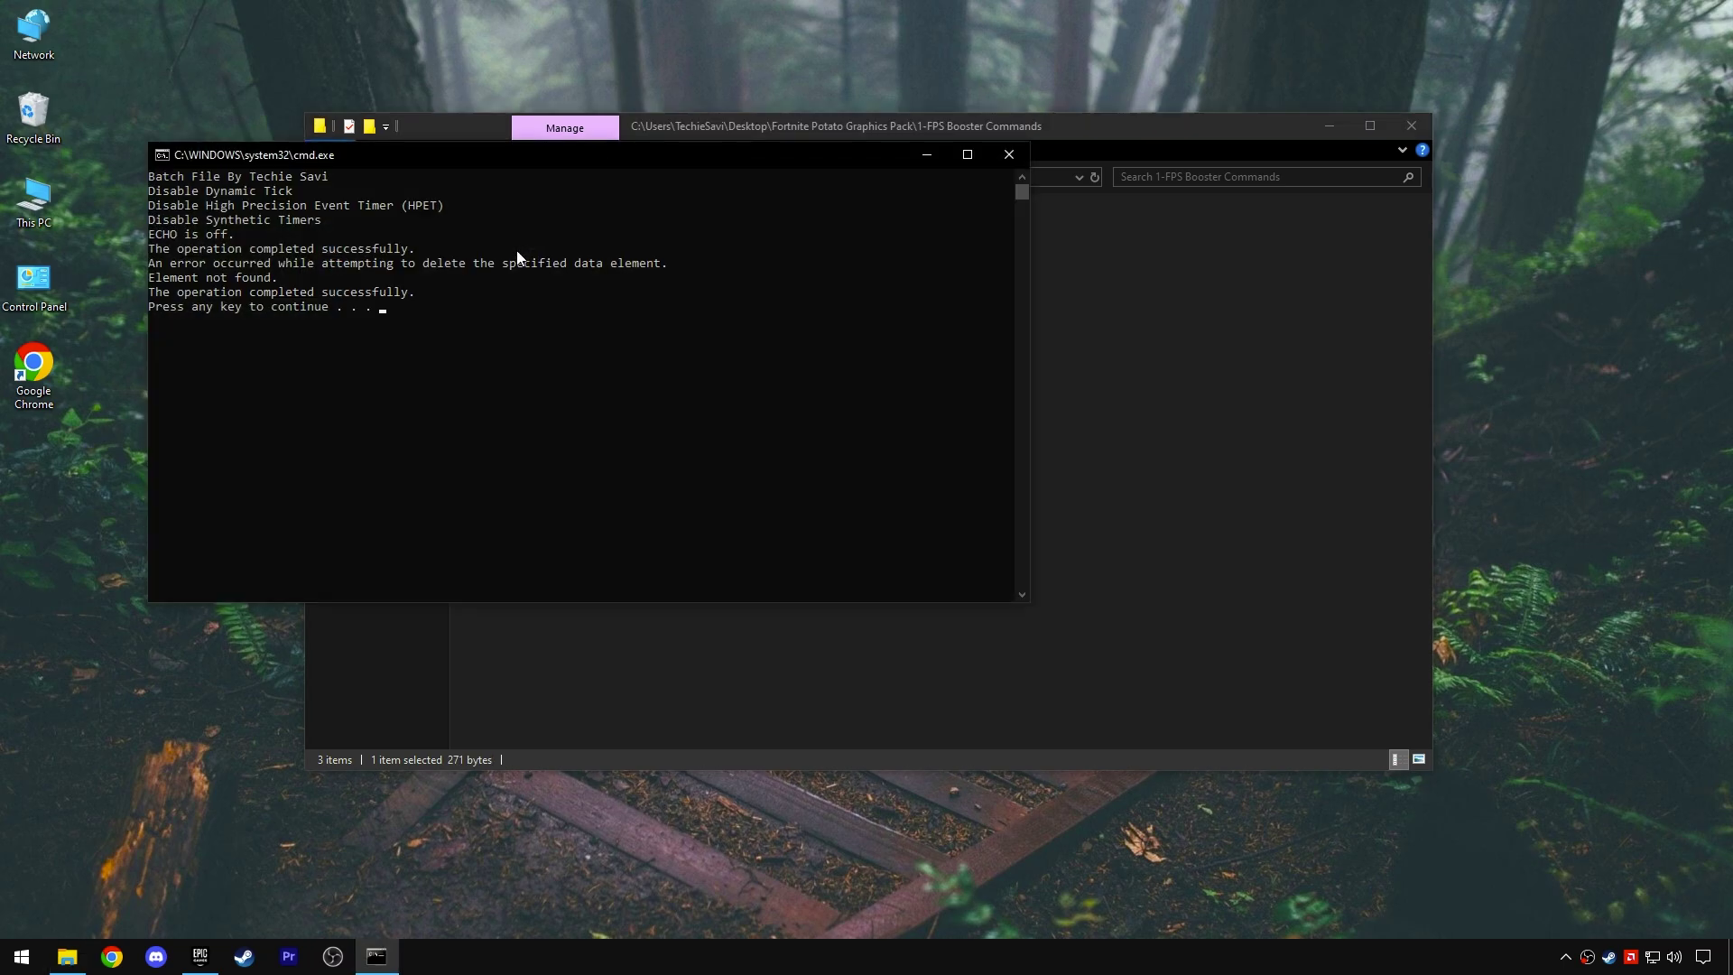
key(Return)
right_click(552, 272)
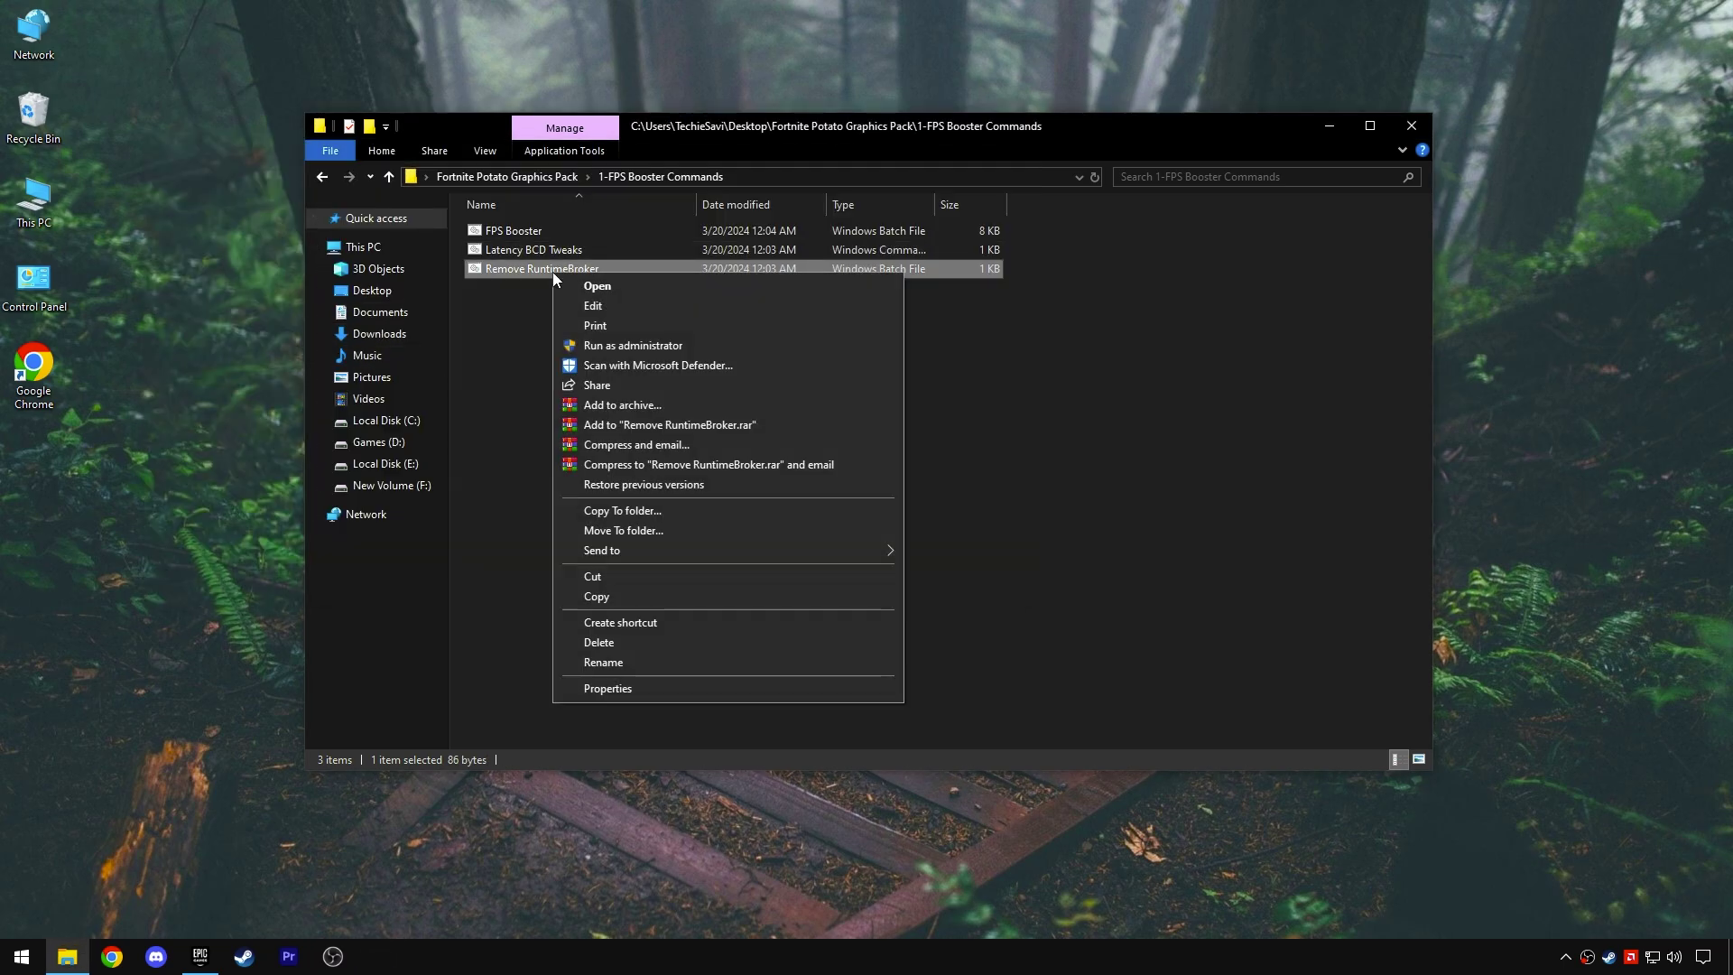
click(605, 345)
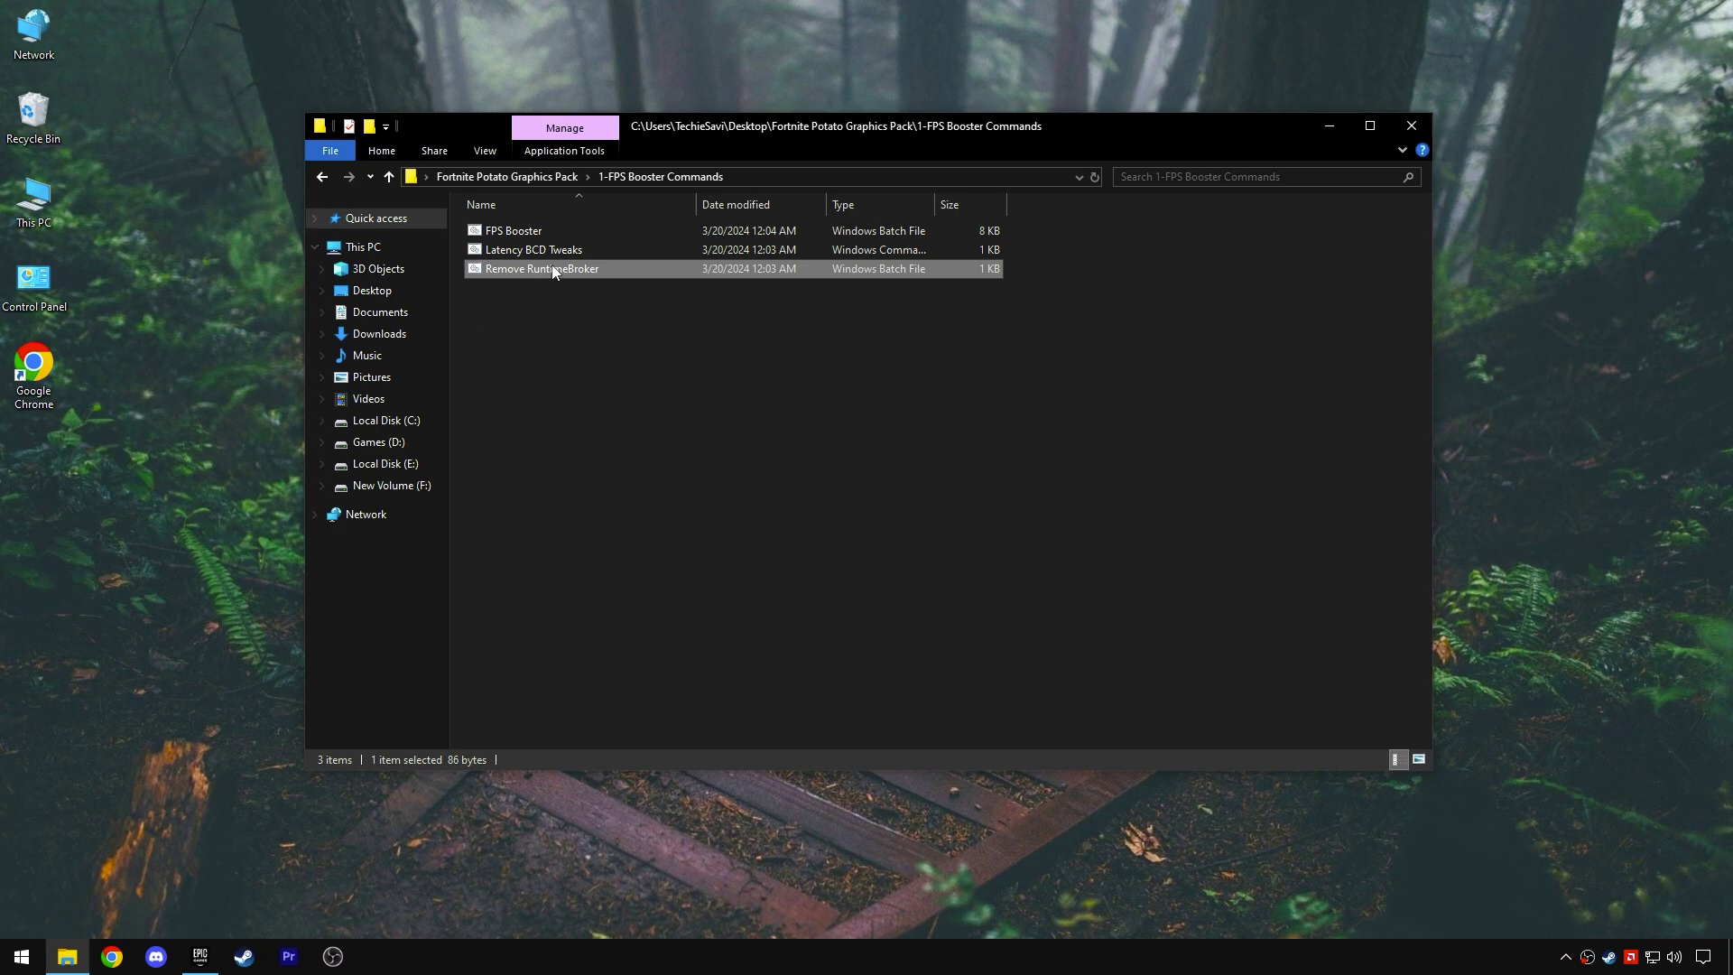
Launch Delete FortniteGame Folder as administrator from 2-Delete Fortnite GameUserSettings, review its notice about resetting graphics settings, and close the console
click(549, 178)
double_click(534, 249)
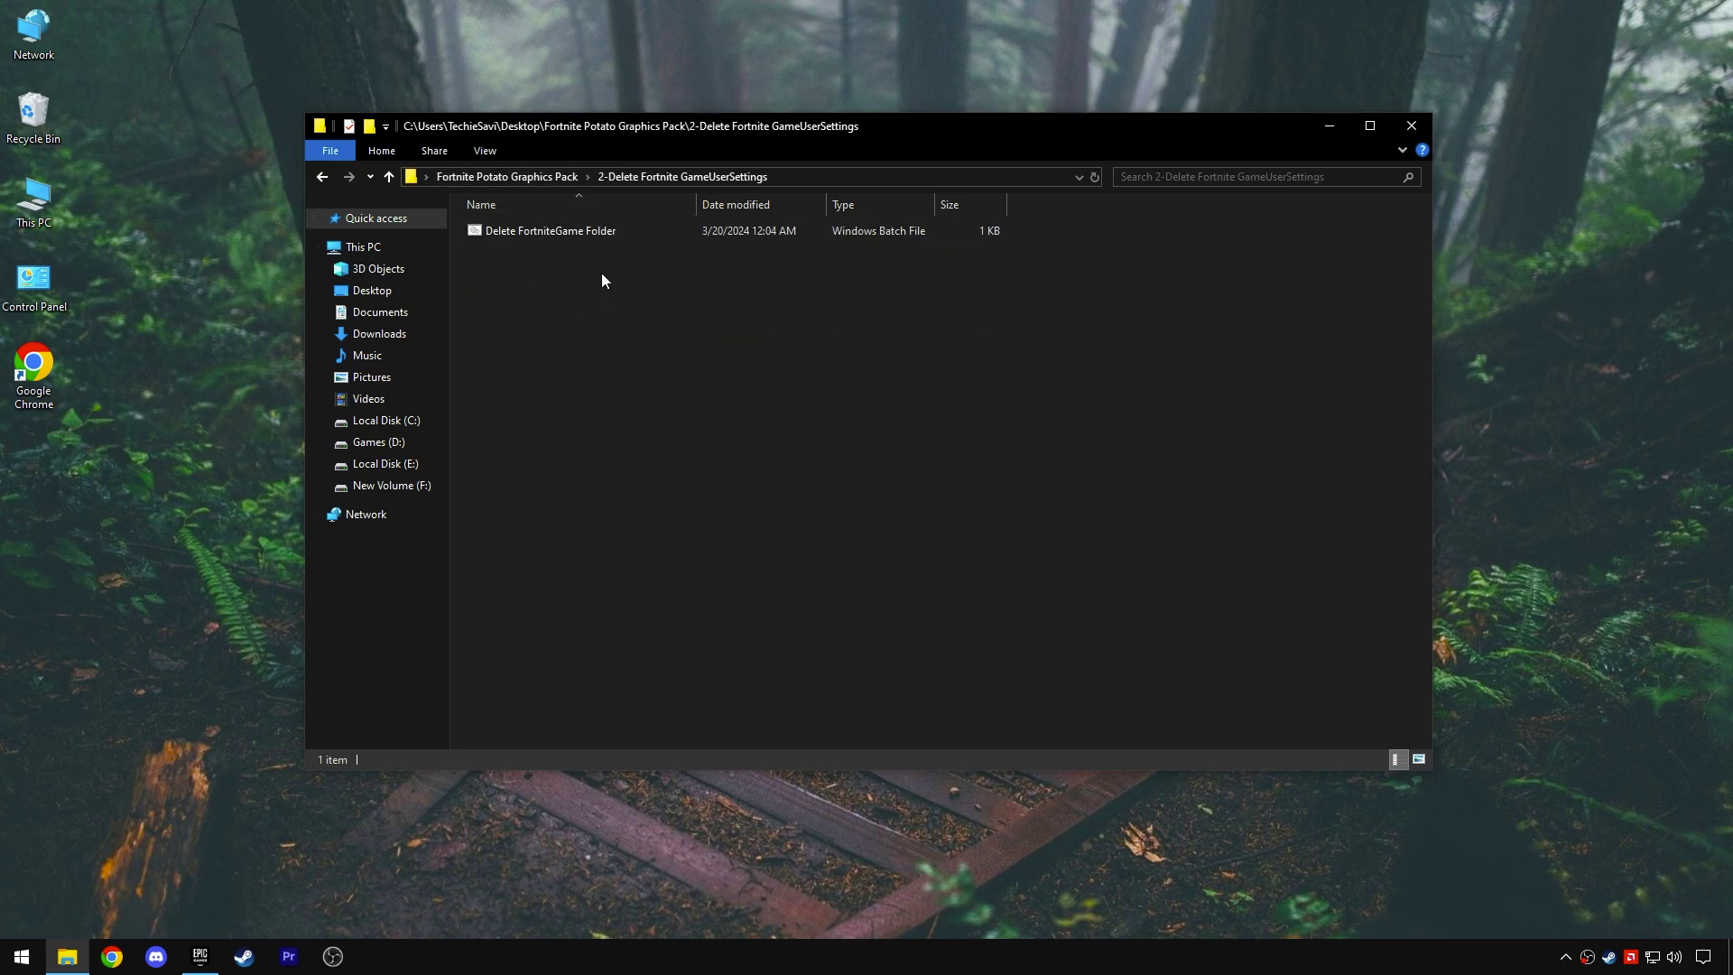
right_click(555, 231)
click(578, 305)
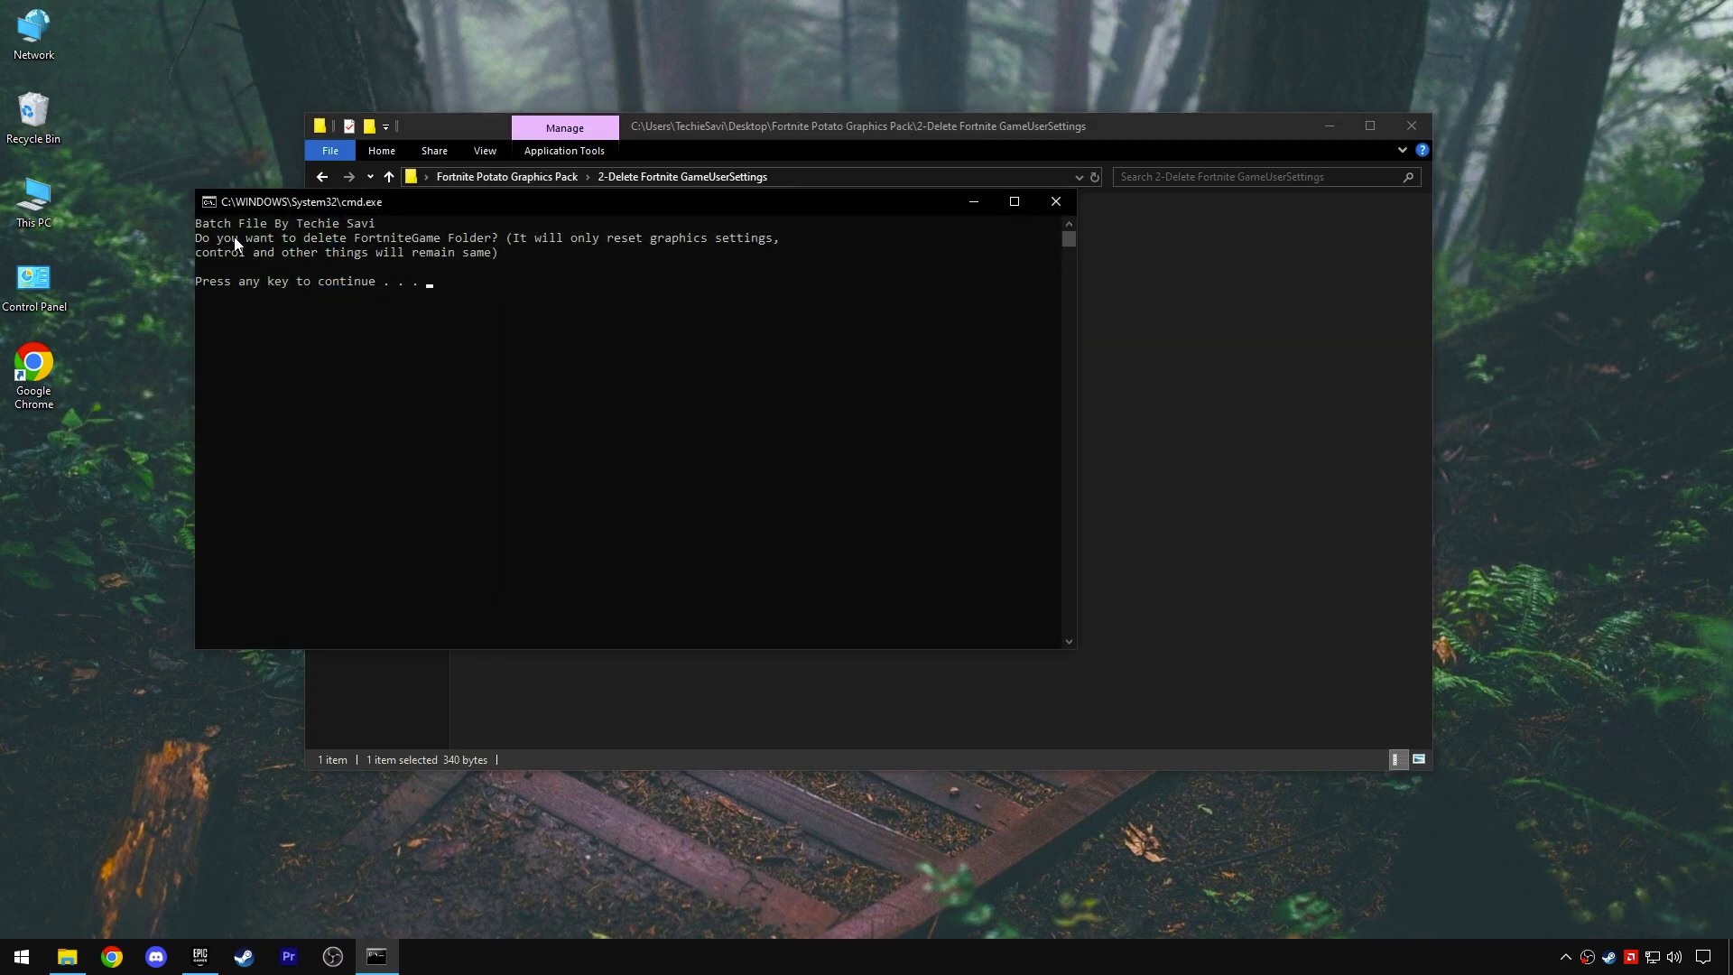
drag(205, 231, 513, 261)
click(516, 264)
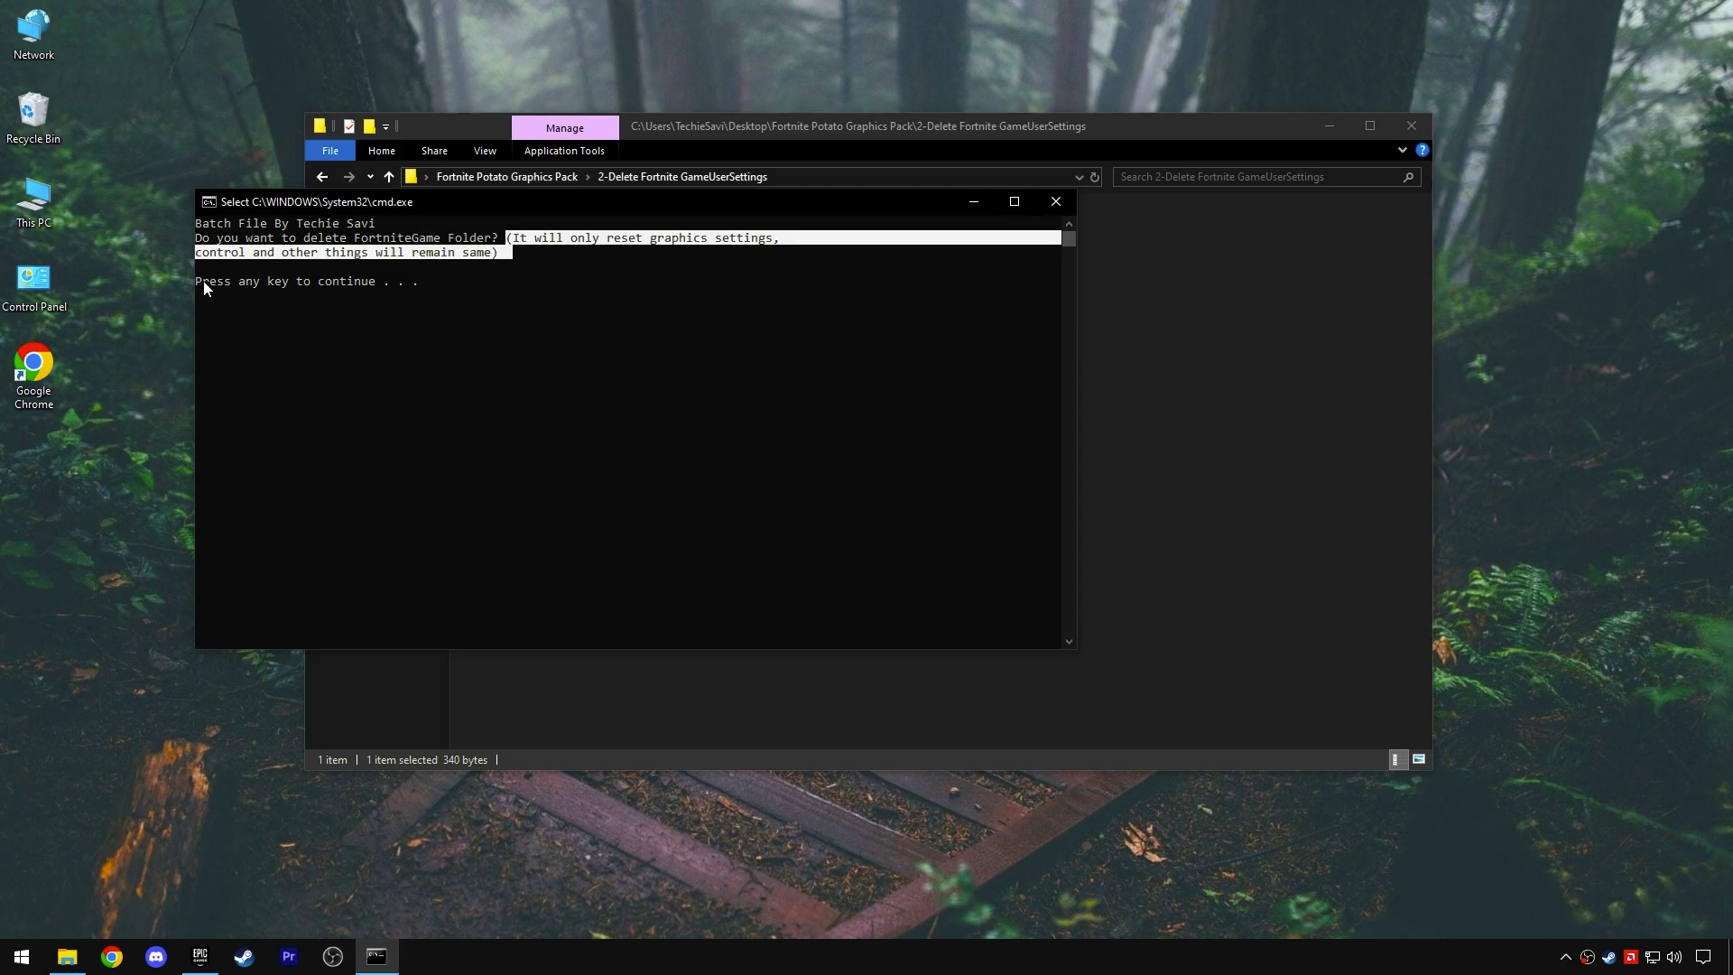
drag(205, 287, 416, 289)
click(1056, 202)
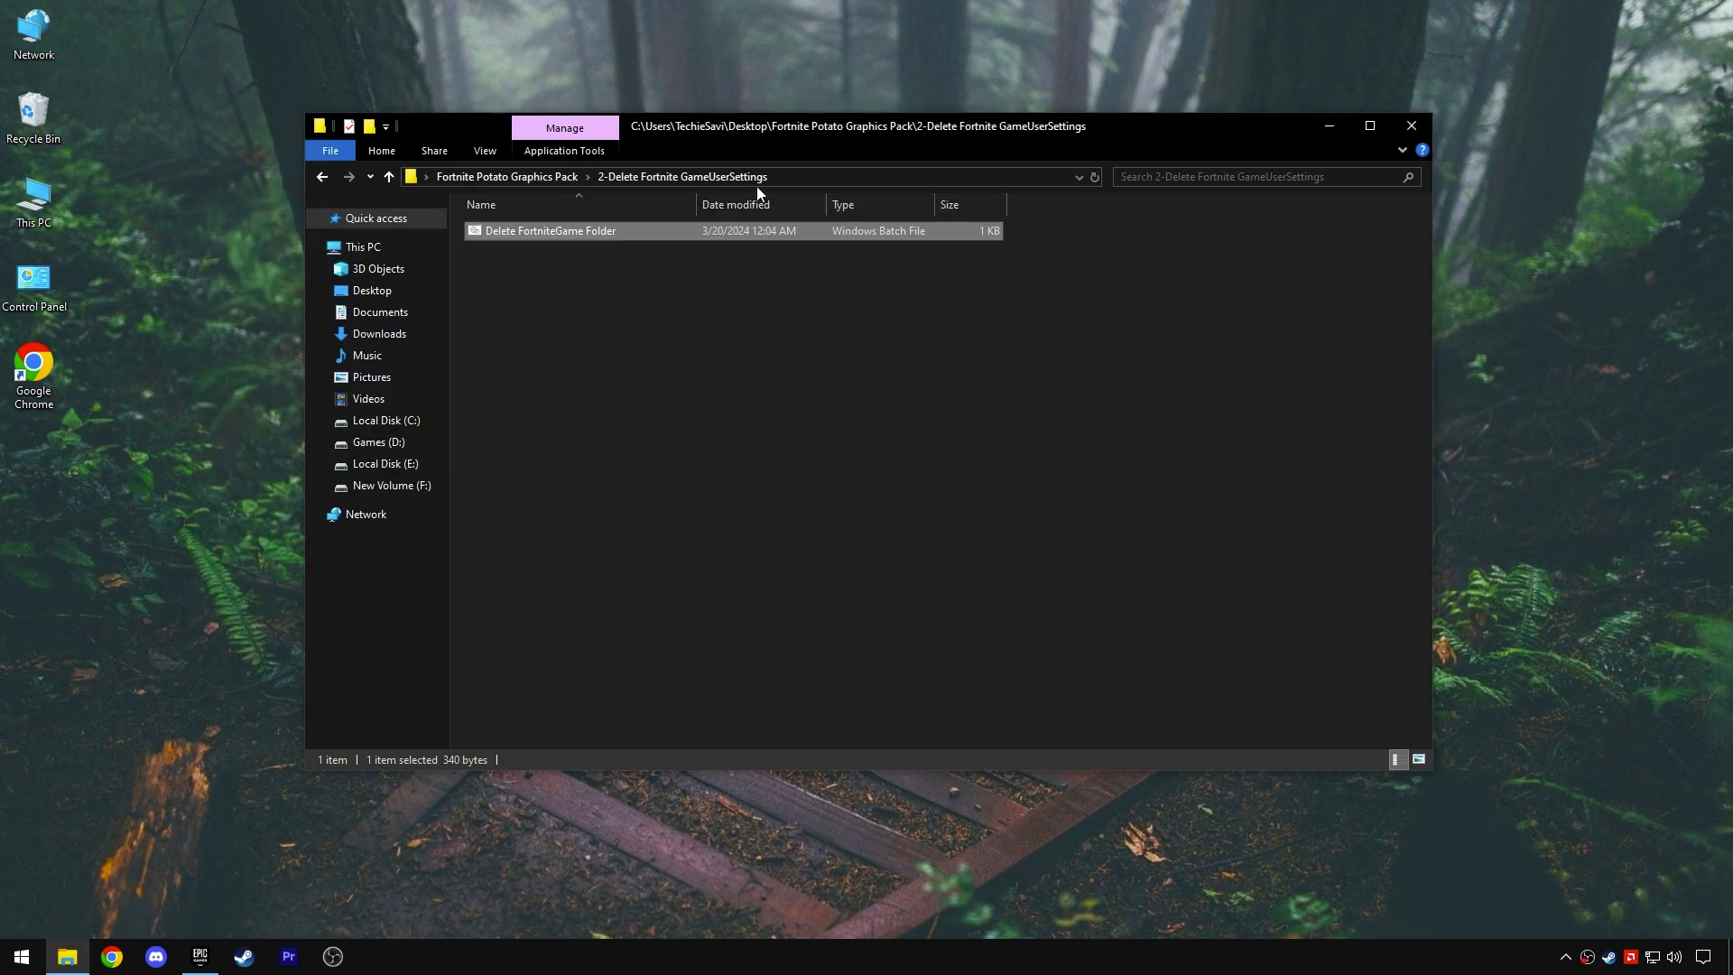
Copy the GameUserSettings configuration file from the pack's 3-GameUserSettings folder
click(504, 174)
double_click(544, 274)
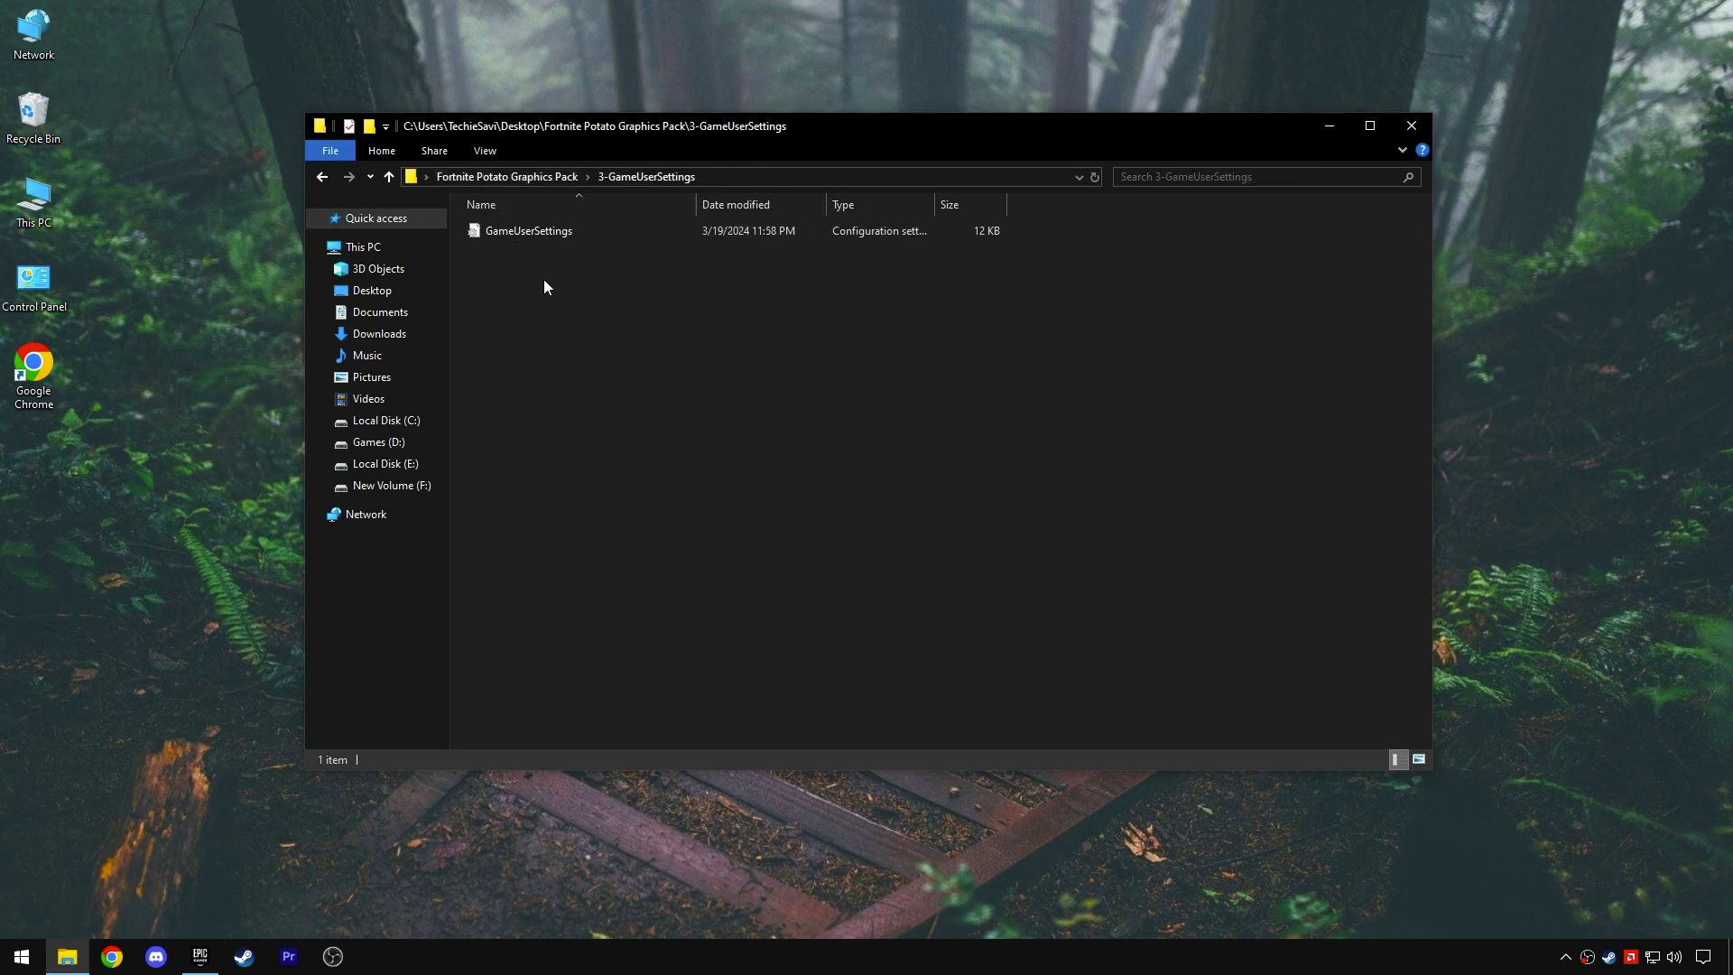
right_click(533, 235)
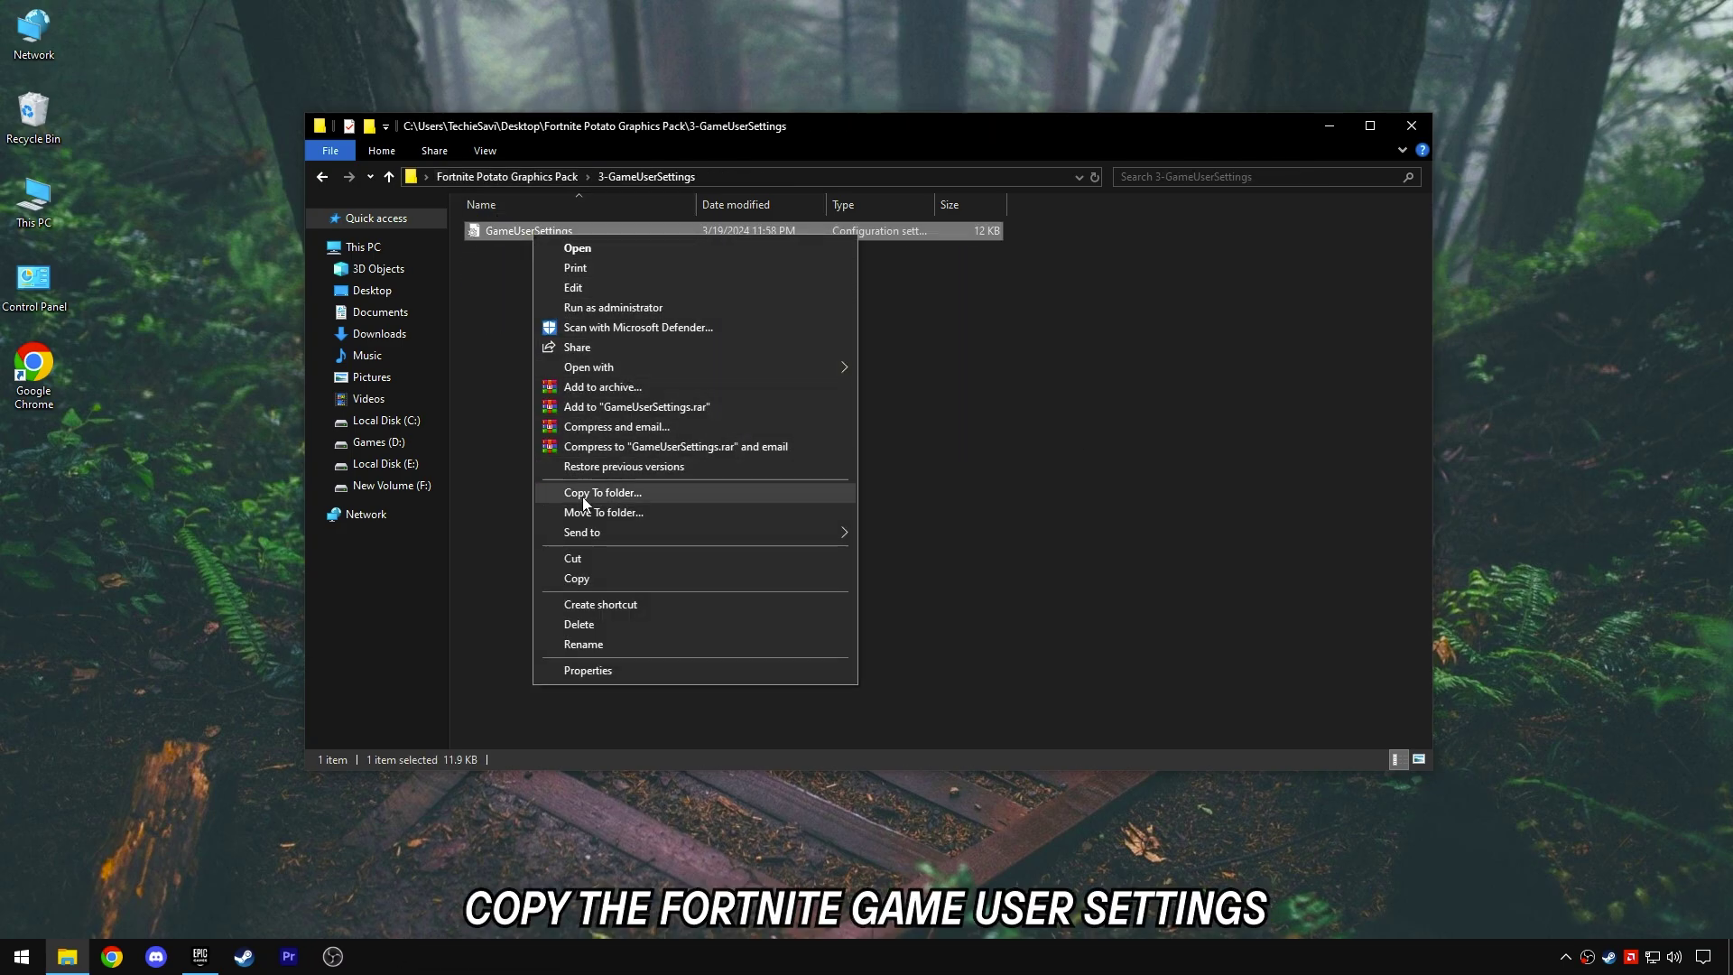
click(592, 576)
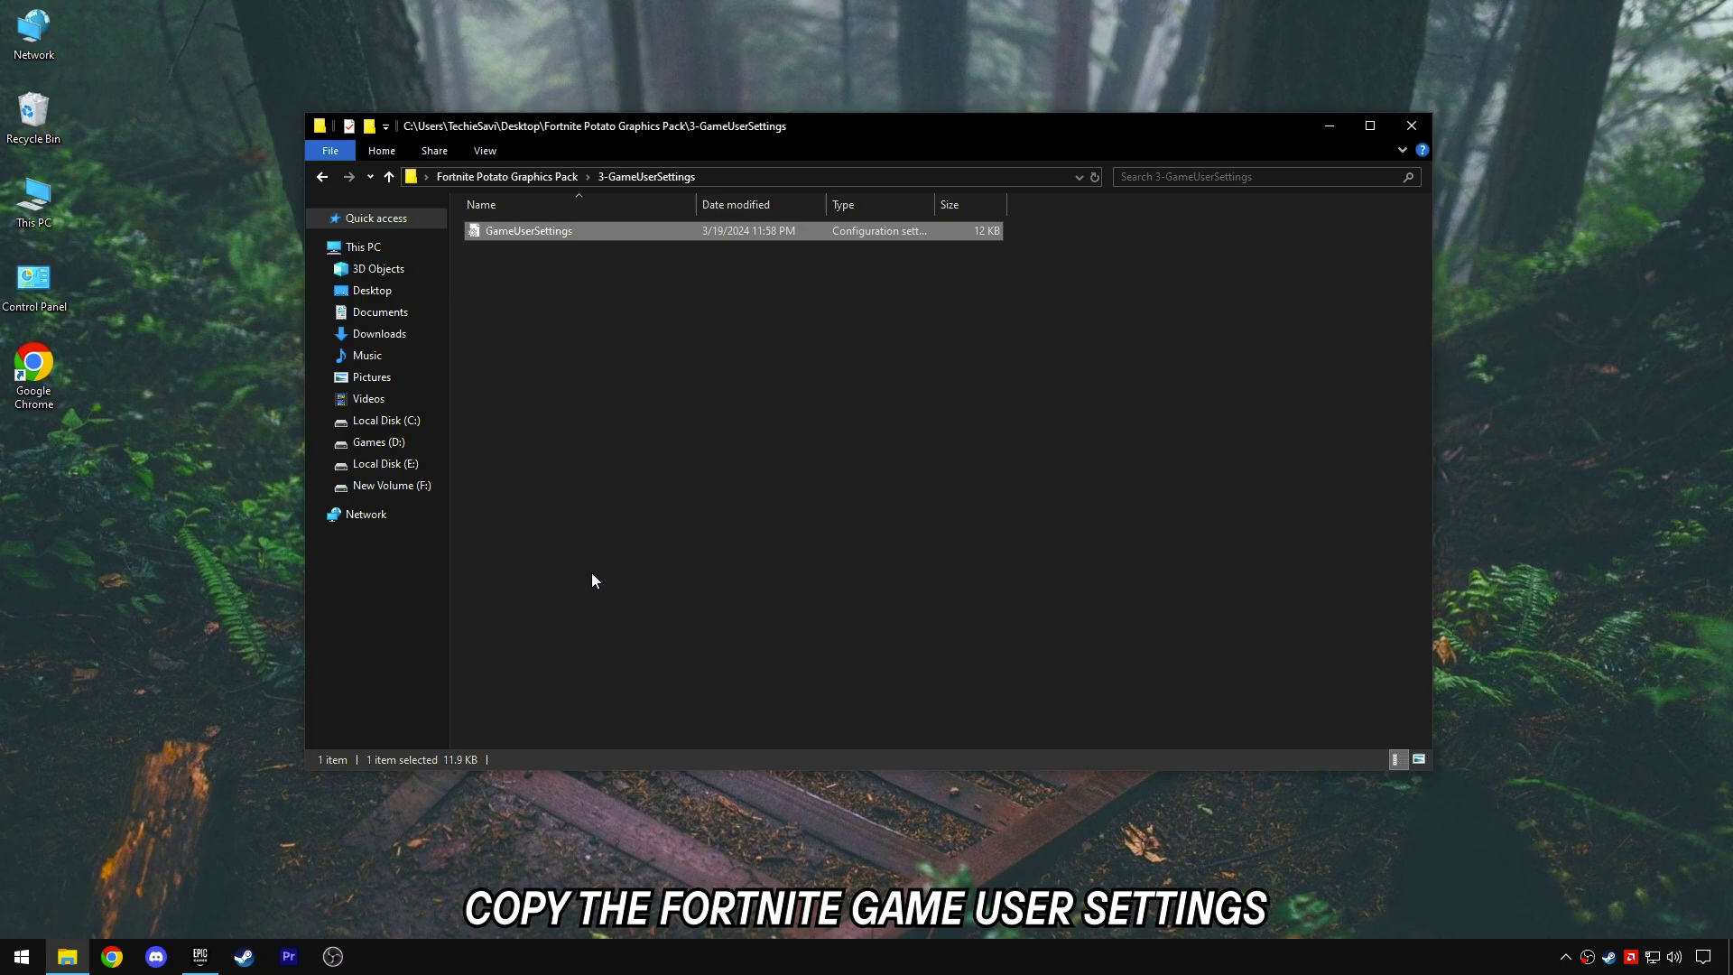
Open the local application data folder by running %localappdata% from the Run dialog
key(super+r)
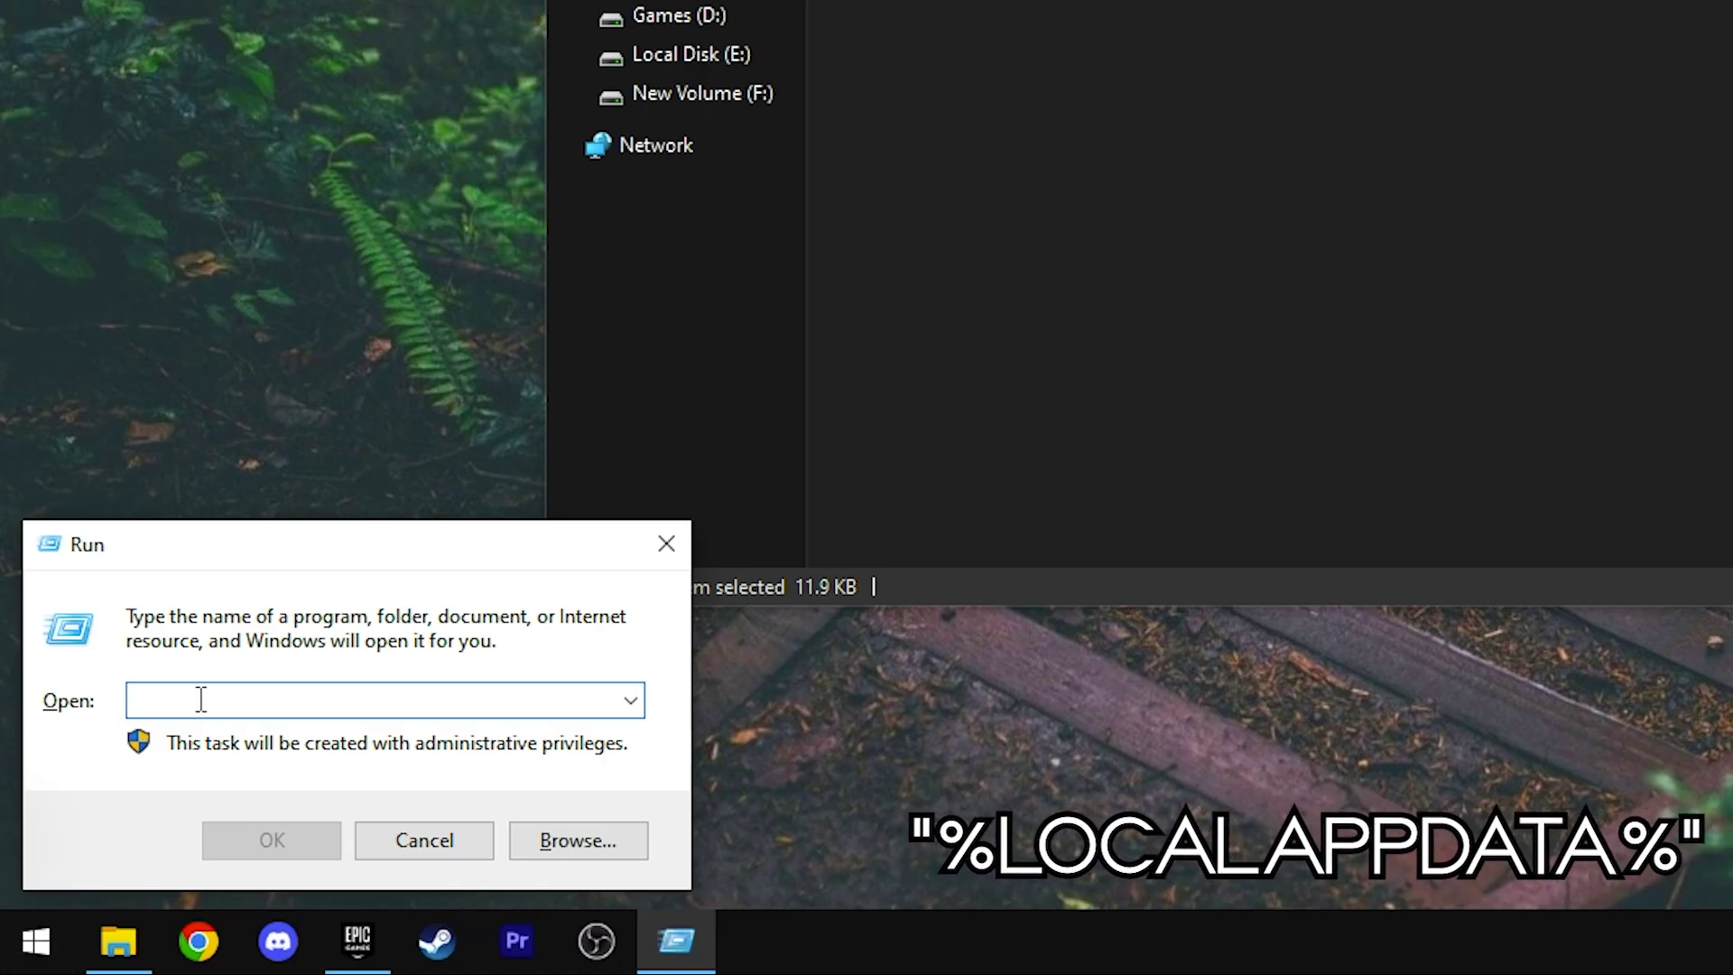
text(%localapp)
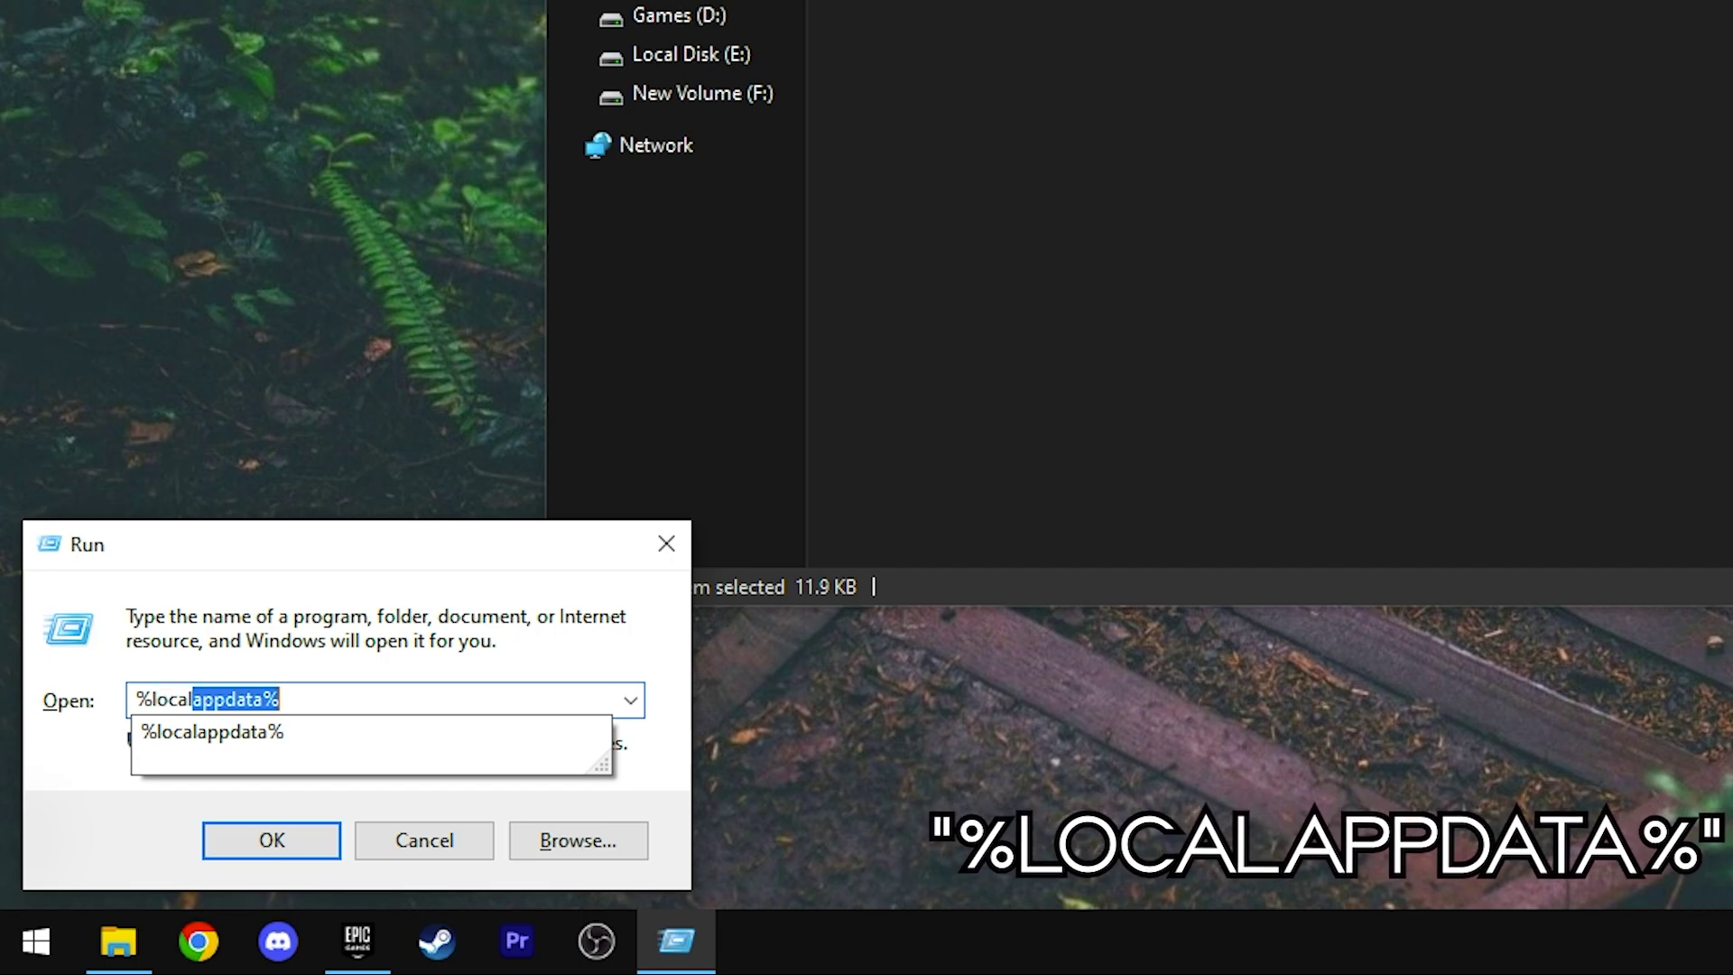
text(data%)
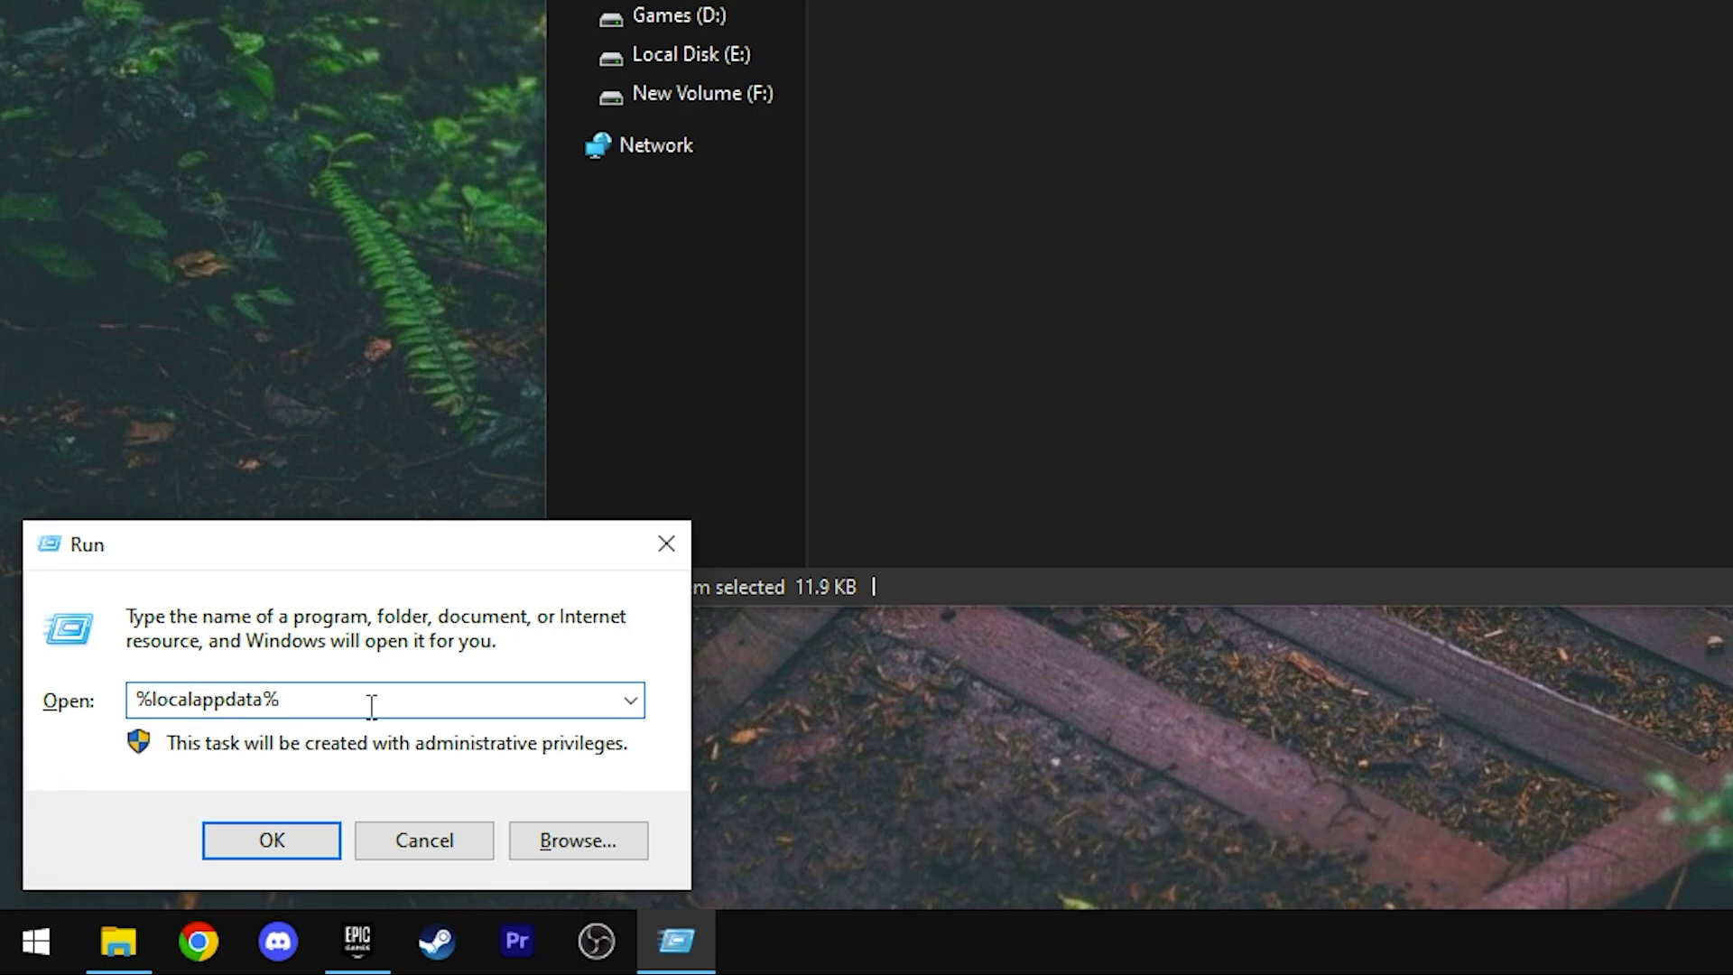
click(272, 839)
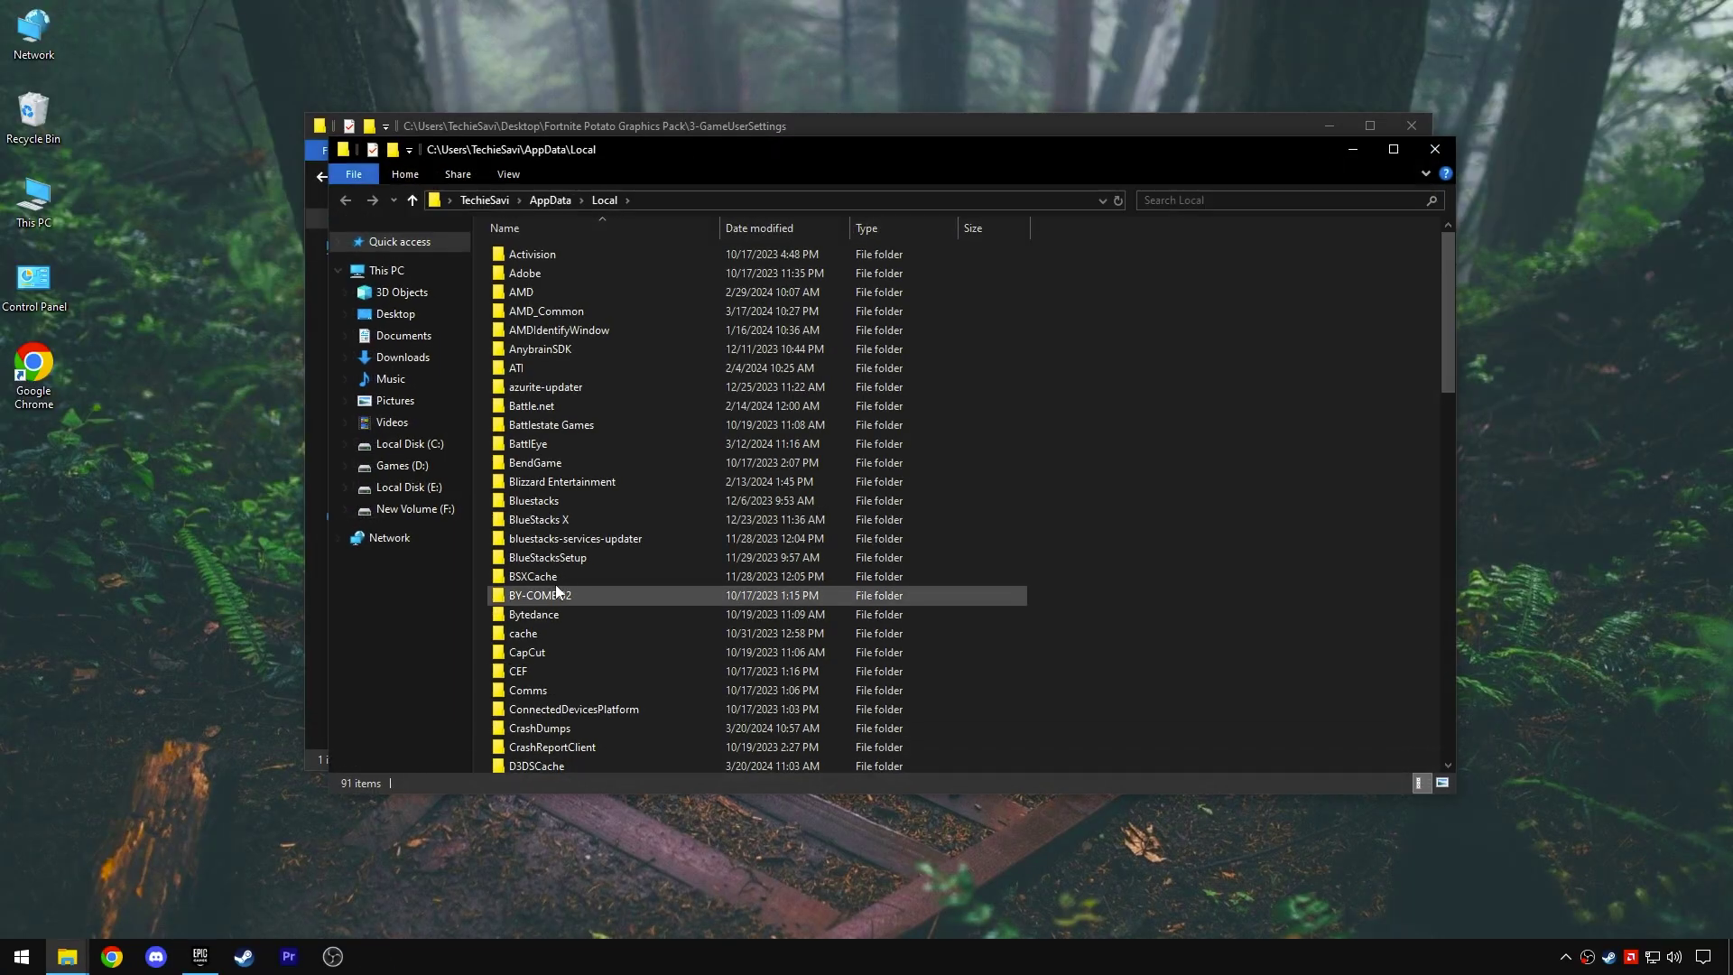
Open the FortniteGame\Saved\Config\WindowsClient folder inside the local application data folder
key(f)
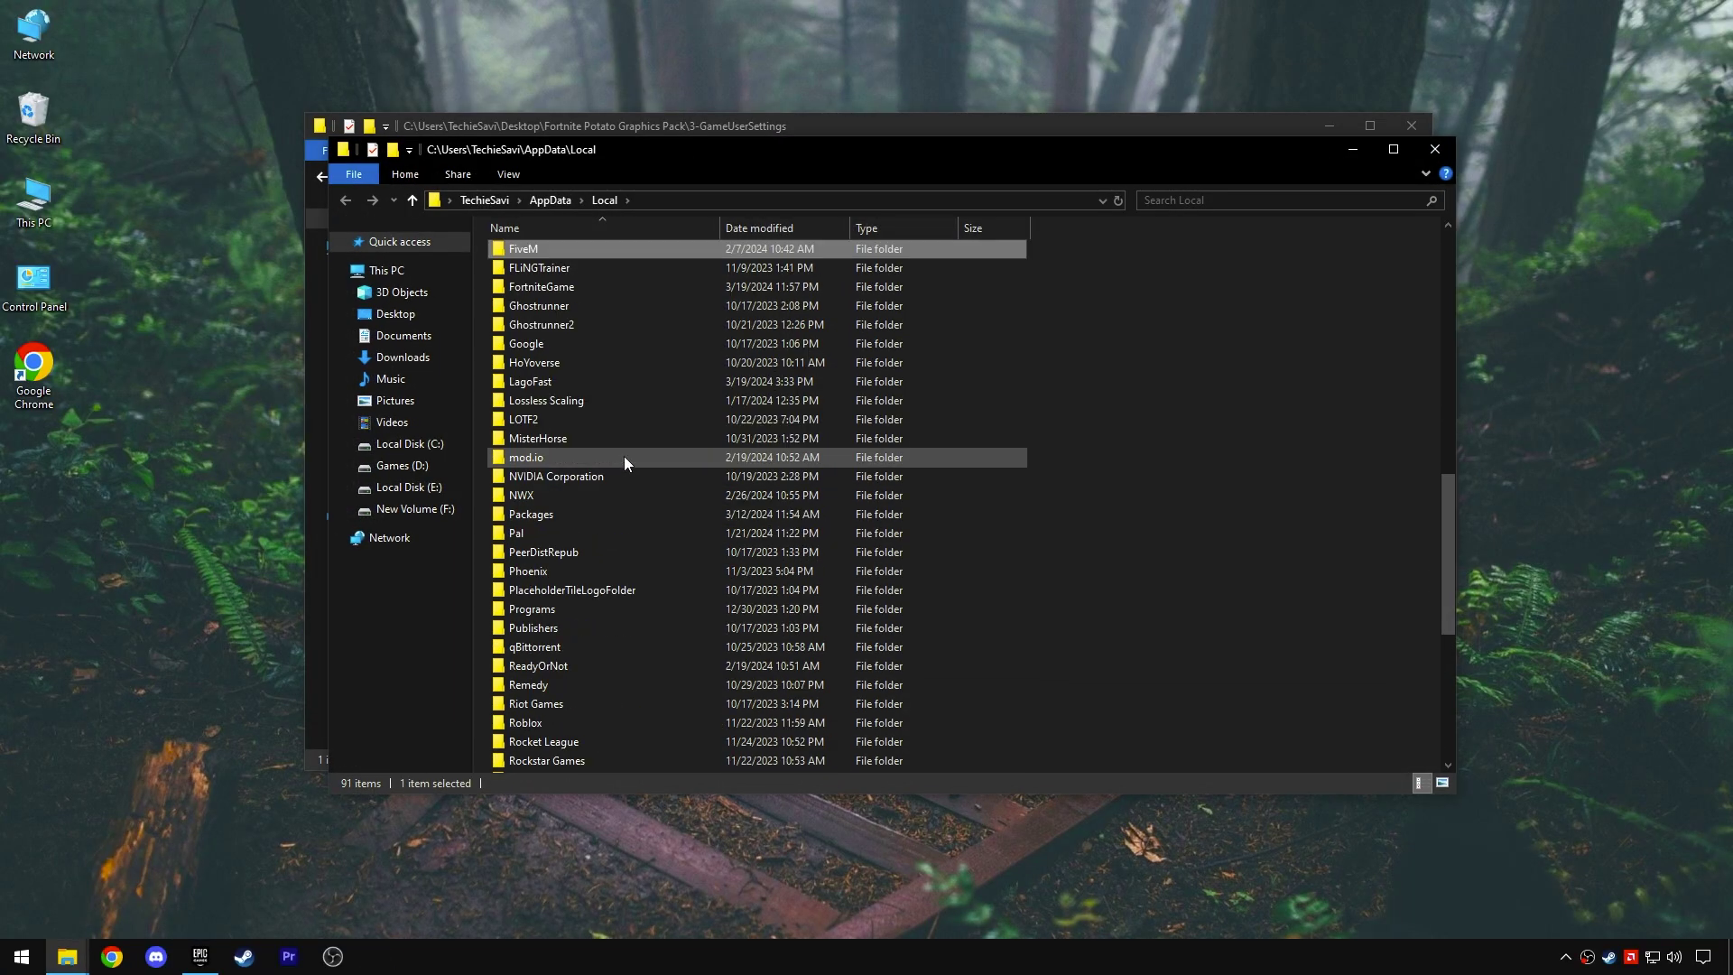
double_click(536, 287)
double_click(551, 256)
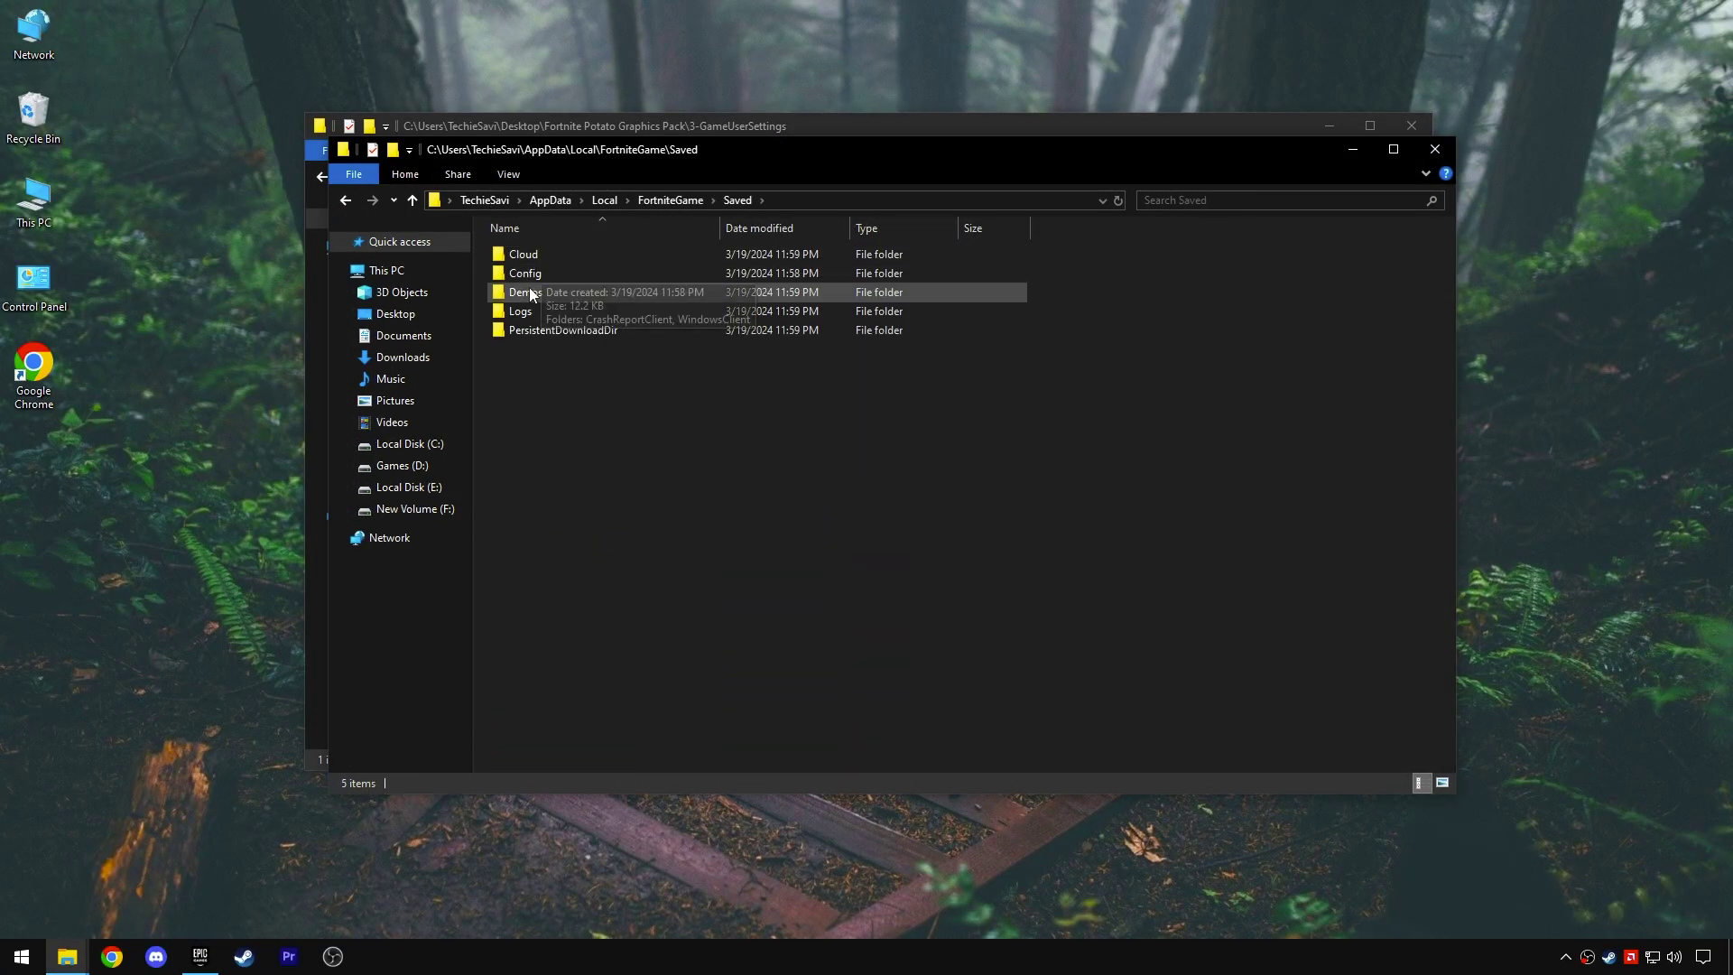
double_click(538, 274)
double_click(545, 272)
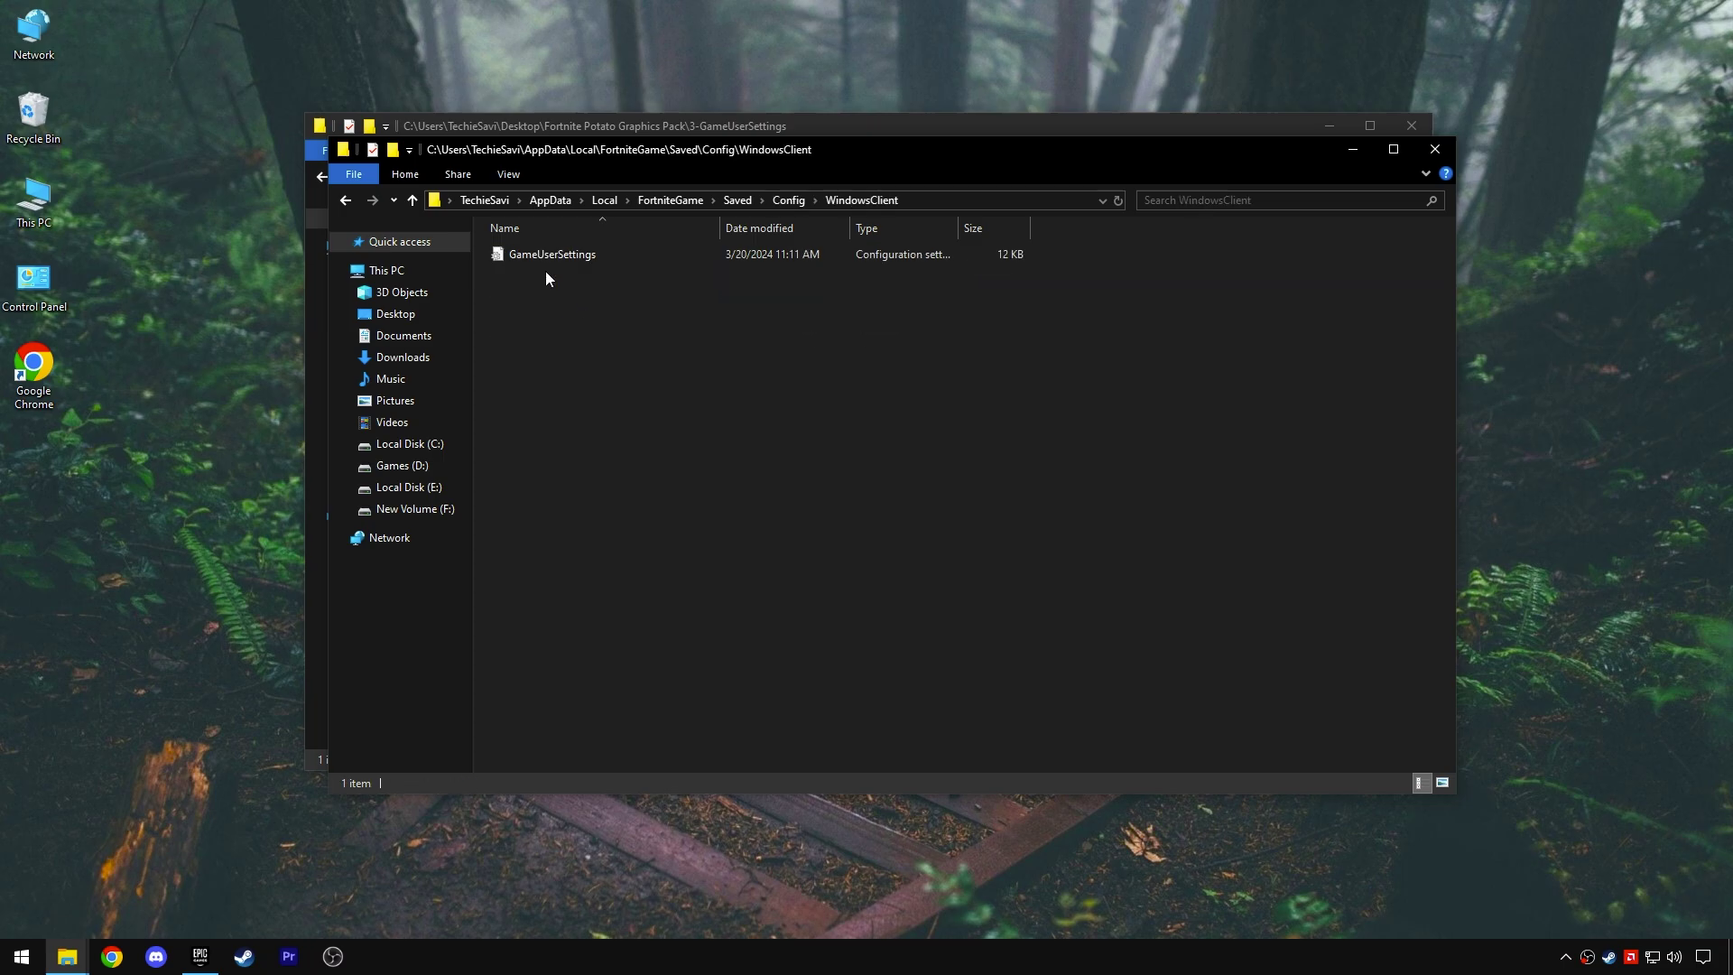
Paste the copied GameUserSettings file into the WindowsClient folder, replacing the existing file
right_click(551, 307)
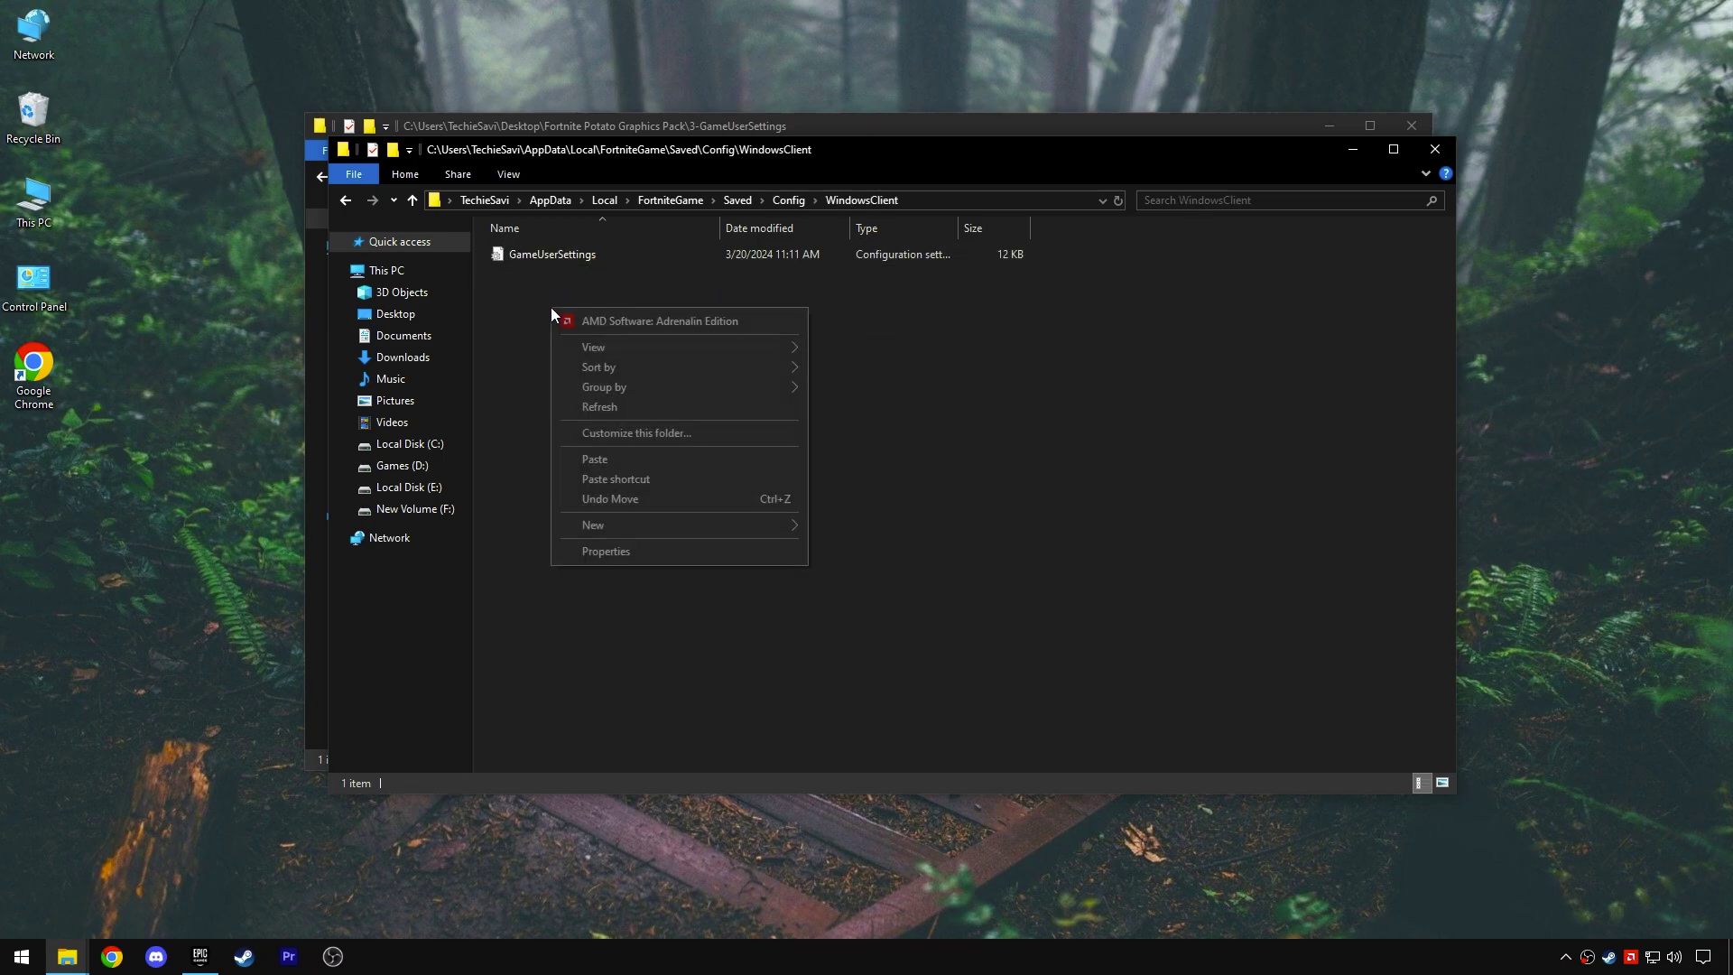
click(604, 451)
click(731, 353)
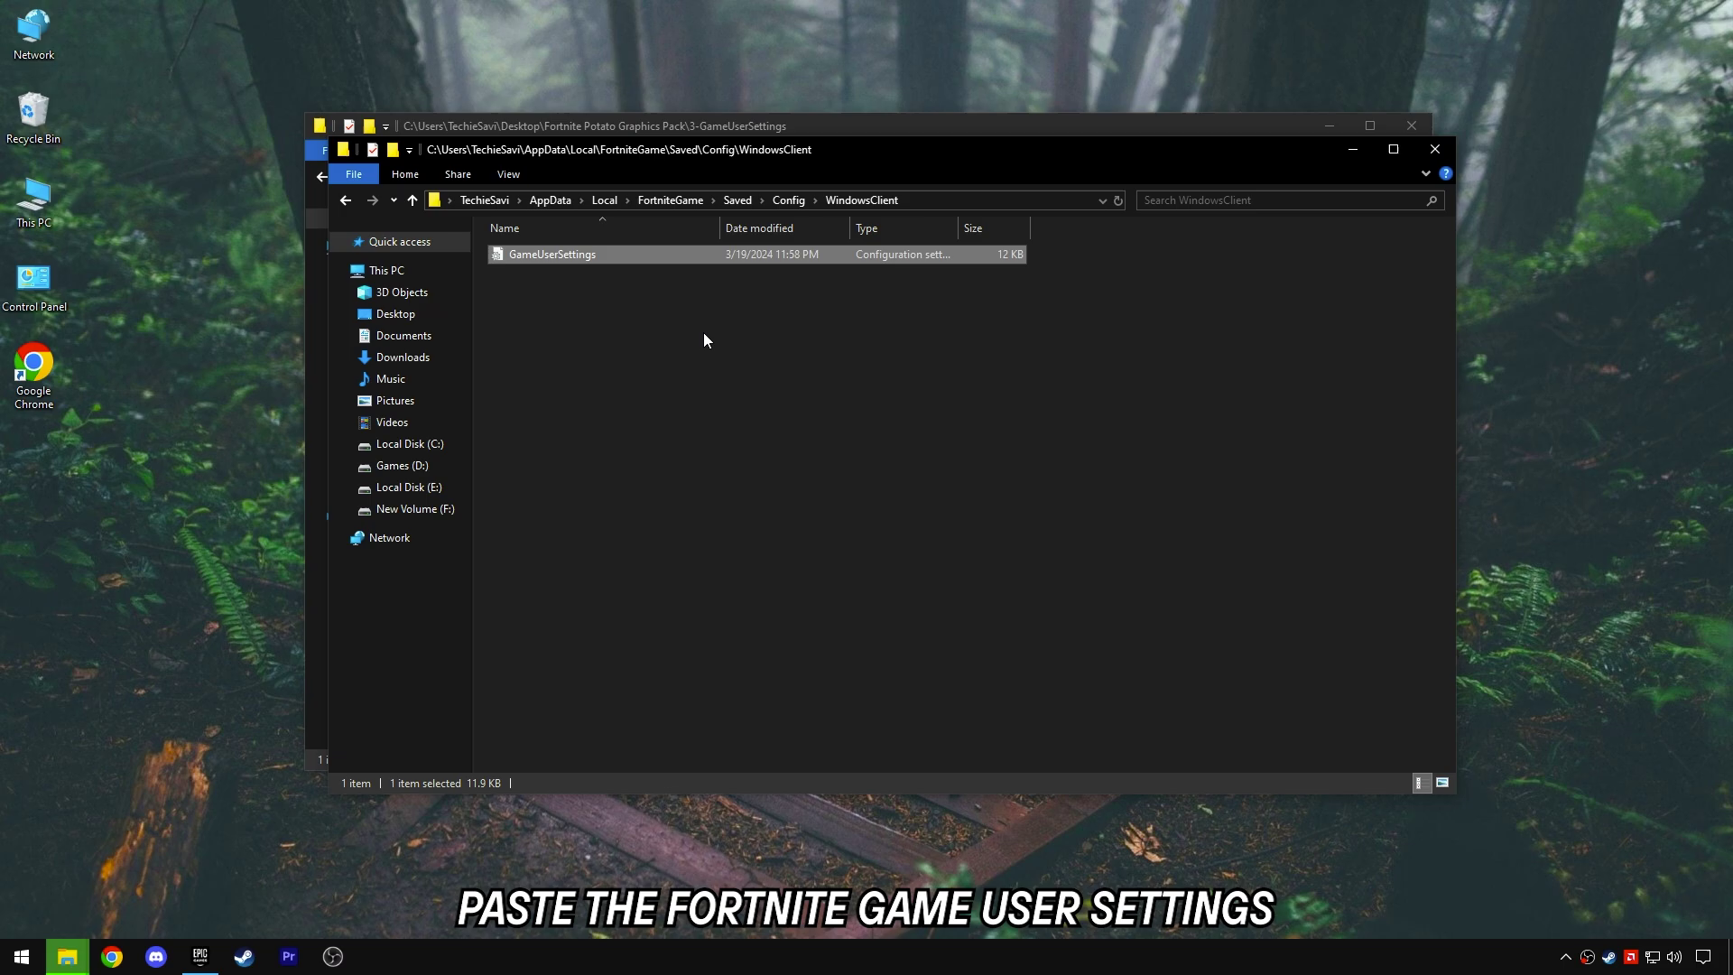
Set the pasted GameUserSettings file to read-only in its properties and apply the change
right_click(573, 256)
click(628, 692)
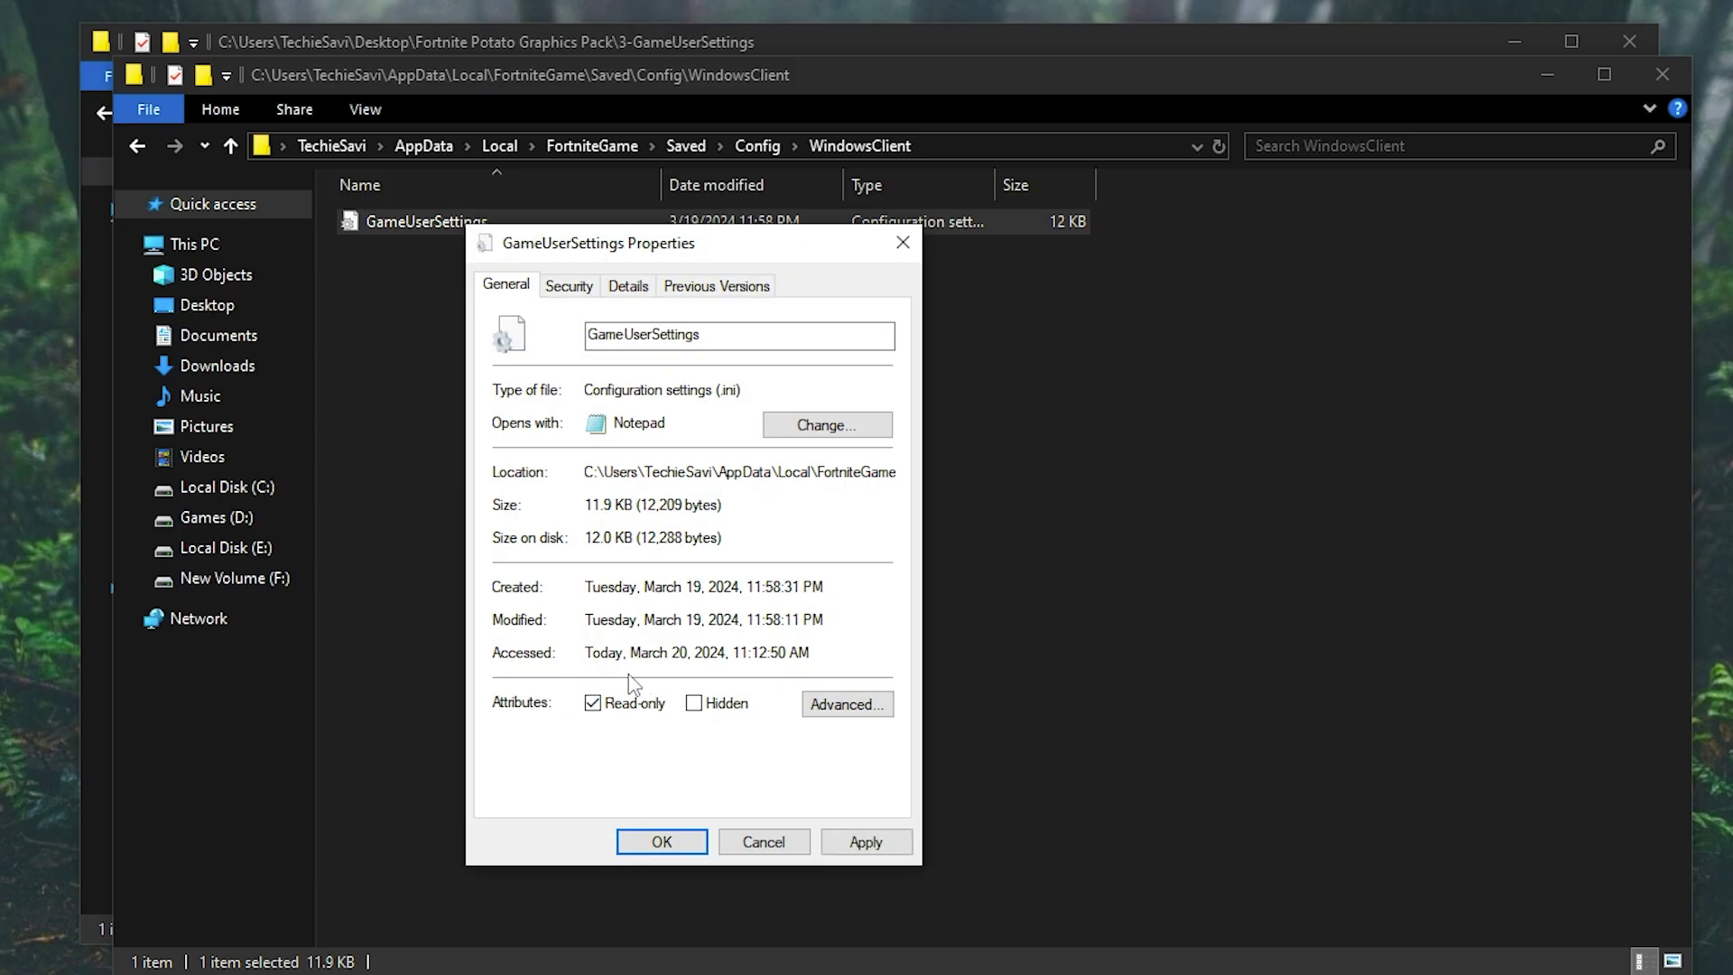
click(854, 839)
click(689, 841)
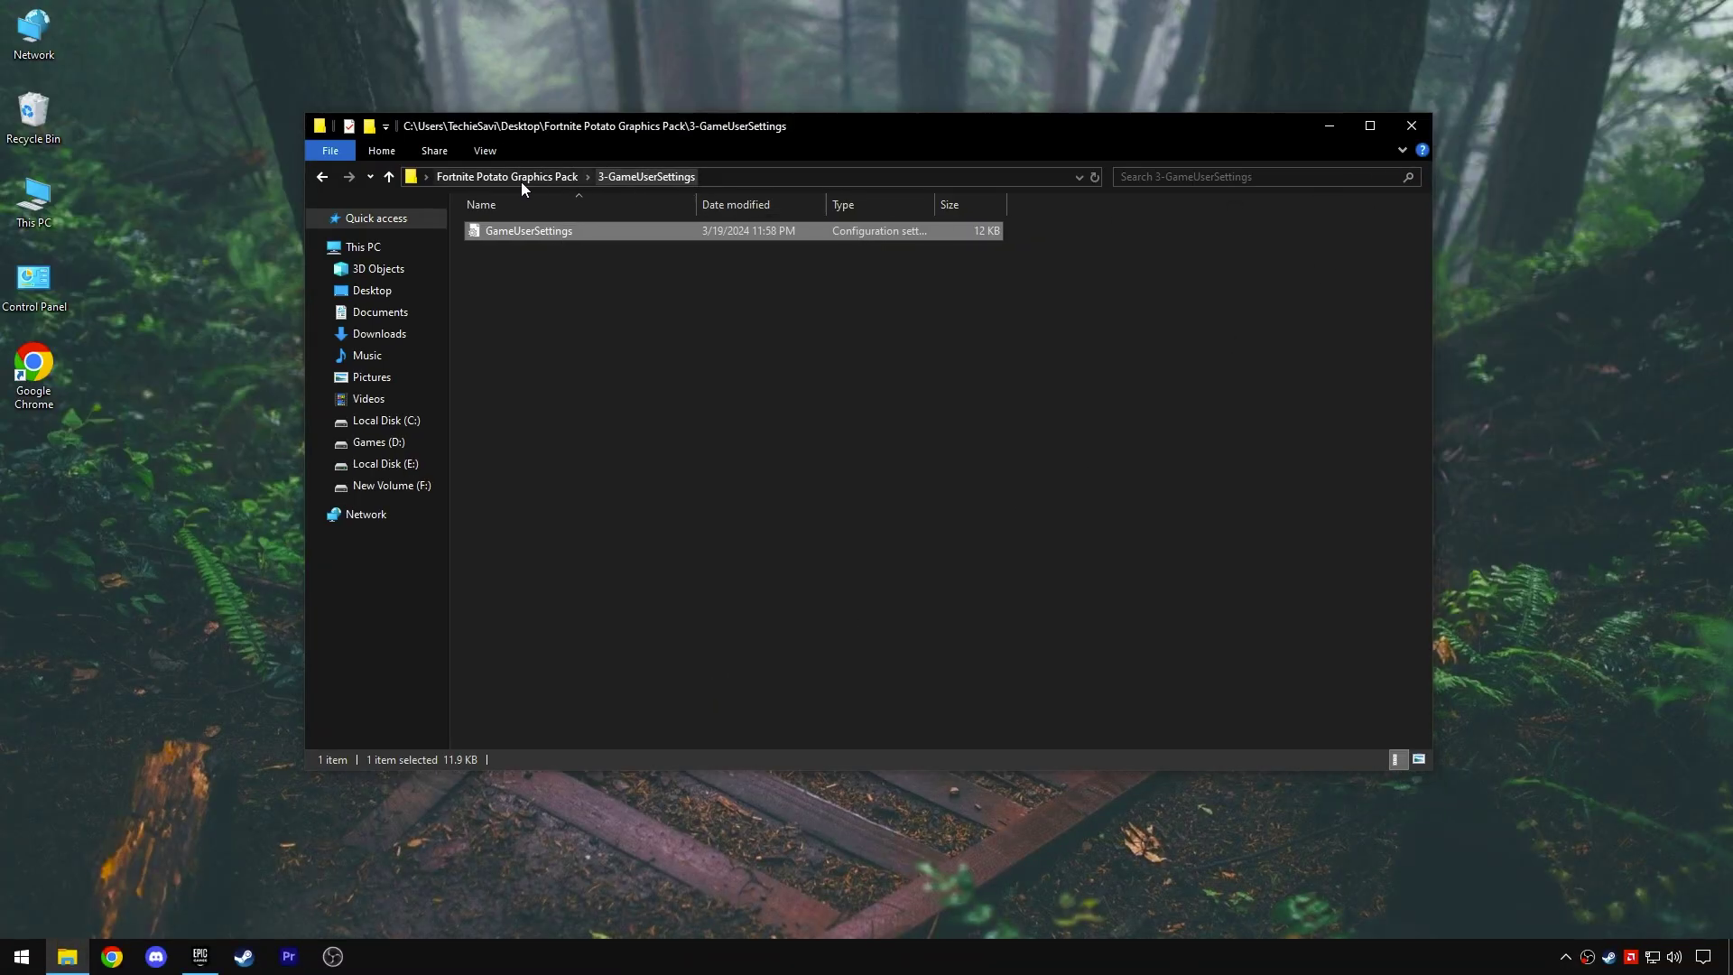
Run Import Savi's Power Plan as administrator from the pack's 4-Power Plan Tweaks folder and dismiss its console
click(495, 178)
click(509, 288)
double_click(509, 290)
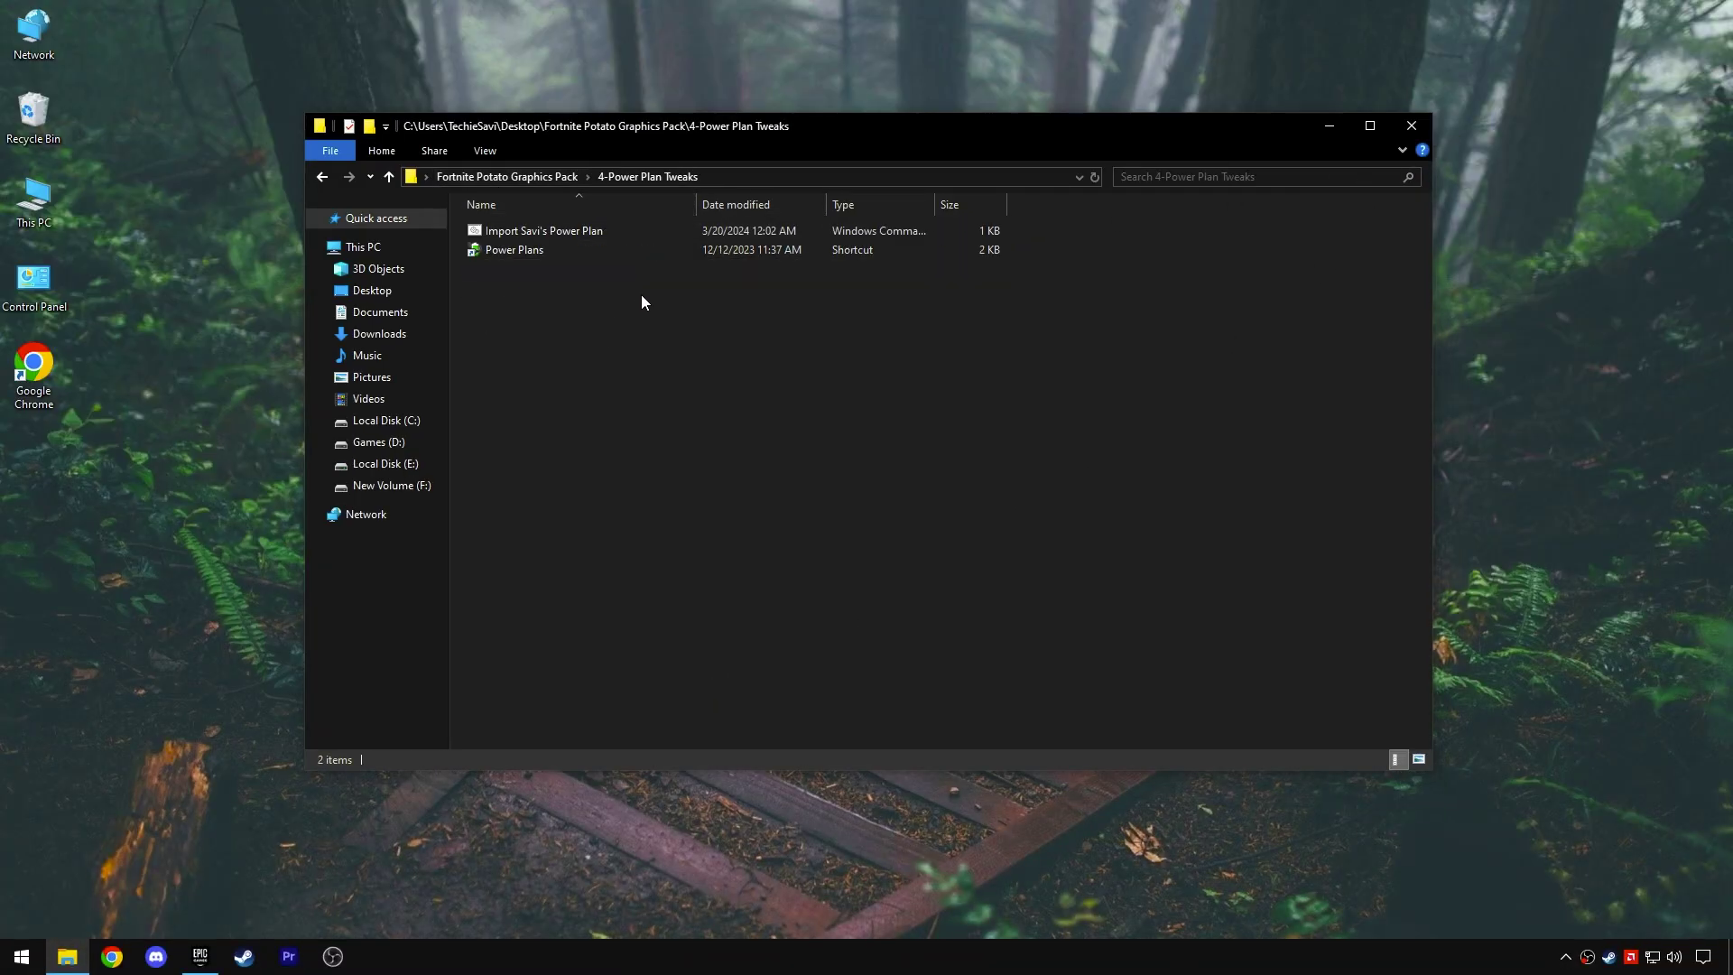
right_click(547, 232)
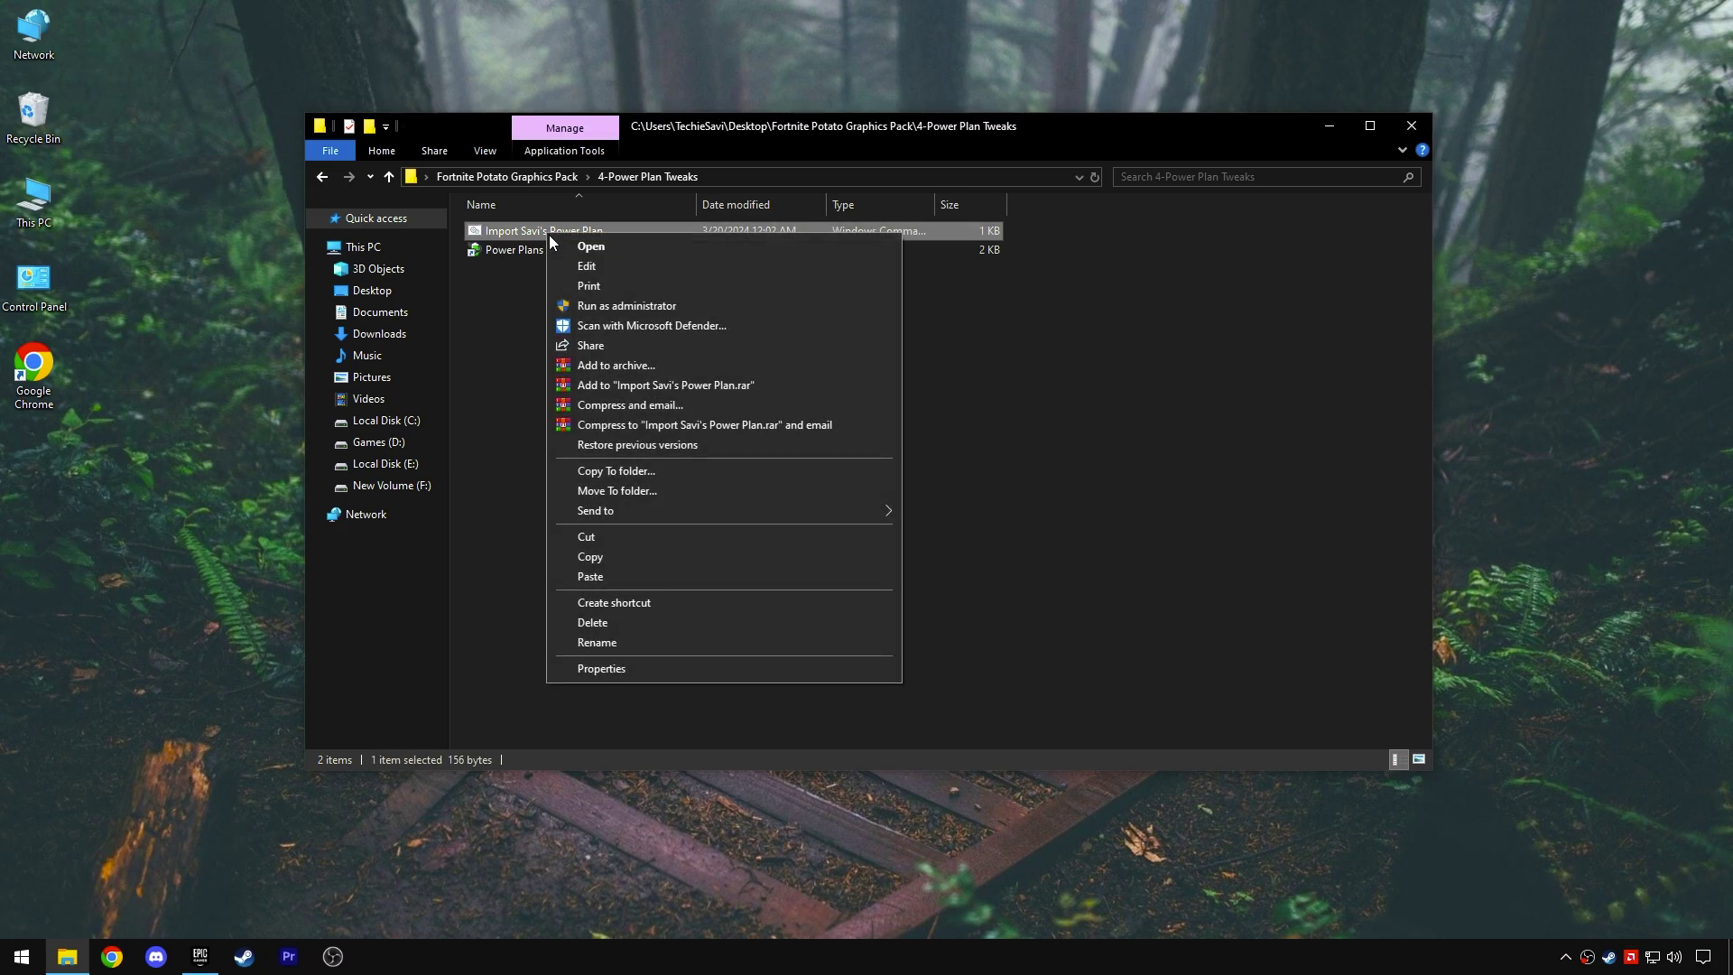
click(591, 305)
drag(629, 275, 791, 277)
click(792, 278)
key(Return)
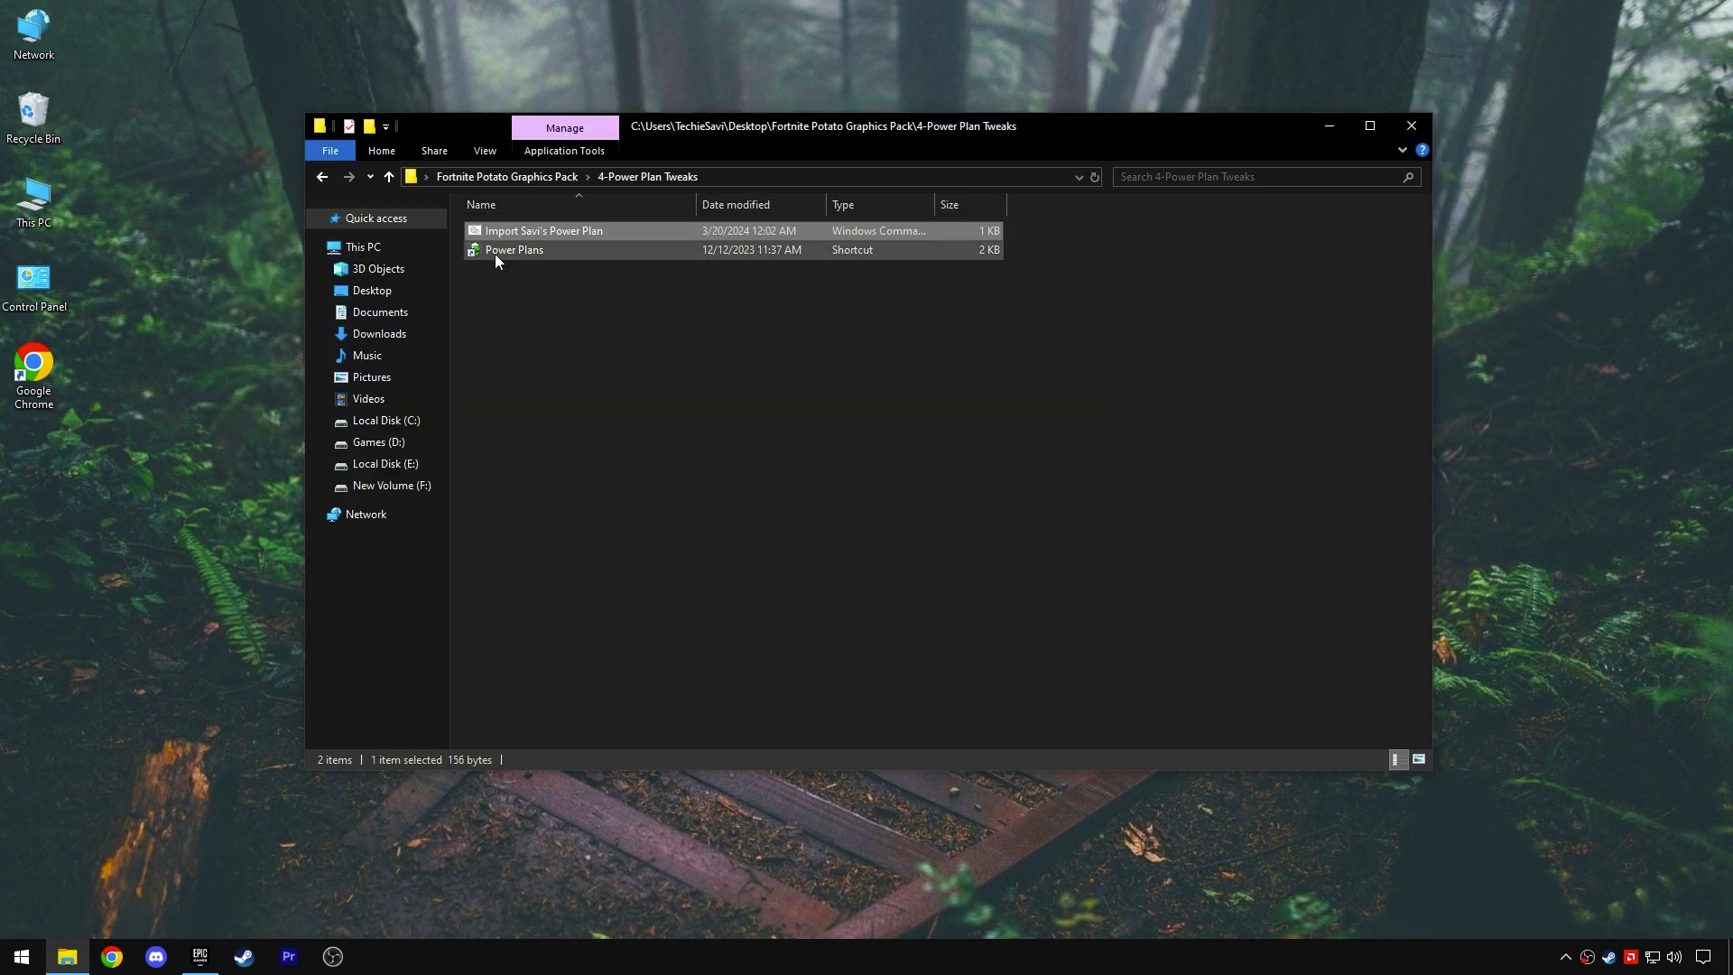
Open the Power Plans shortcut, activate the Ultimate Performance plan, and close Power Options
double_click(494, 253)
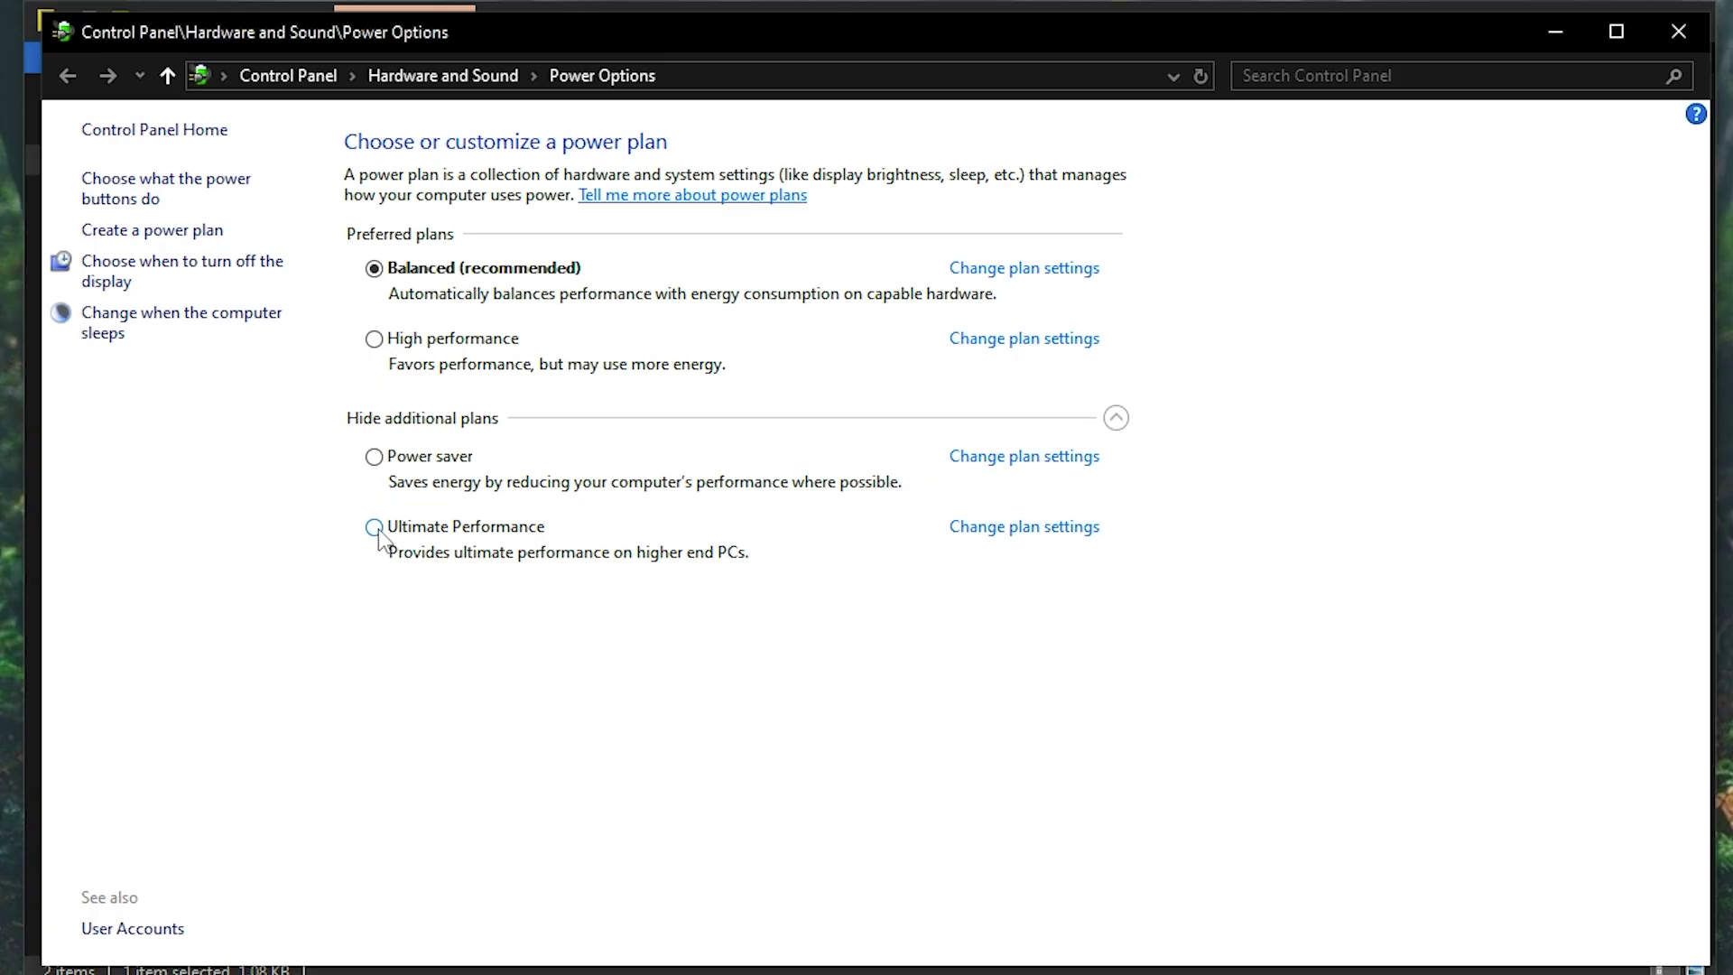
click(538, 463)
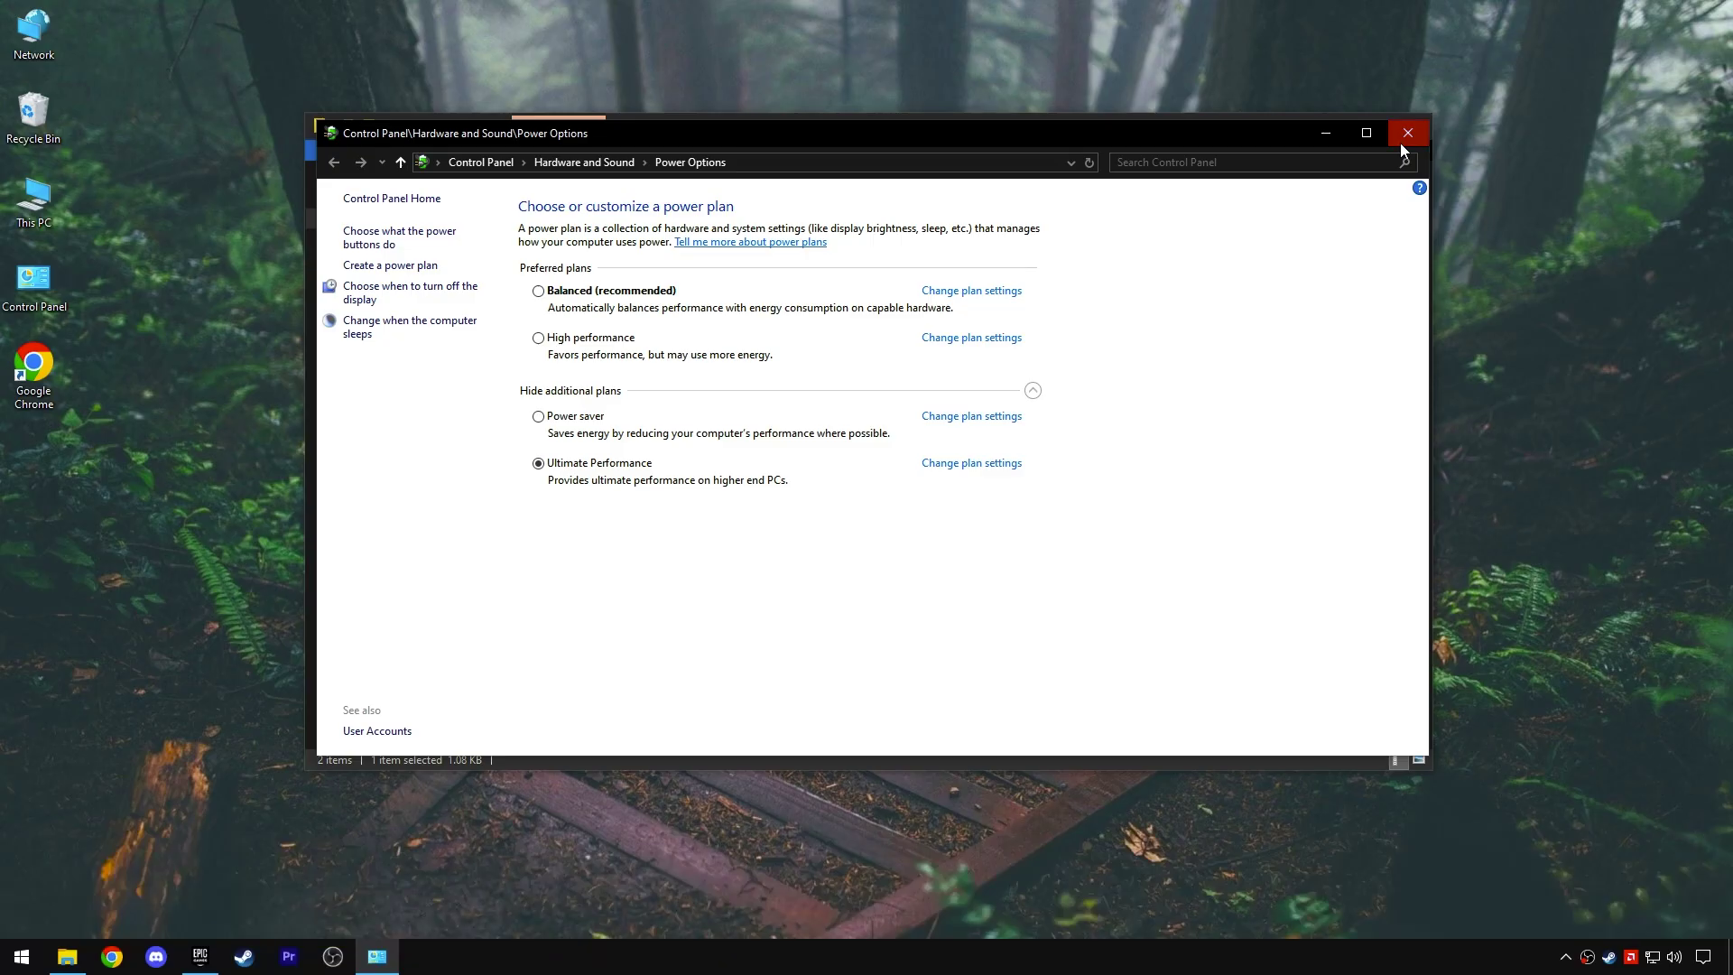
click(1672, 36)
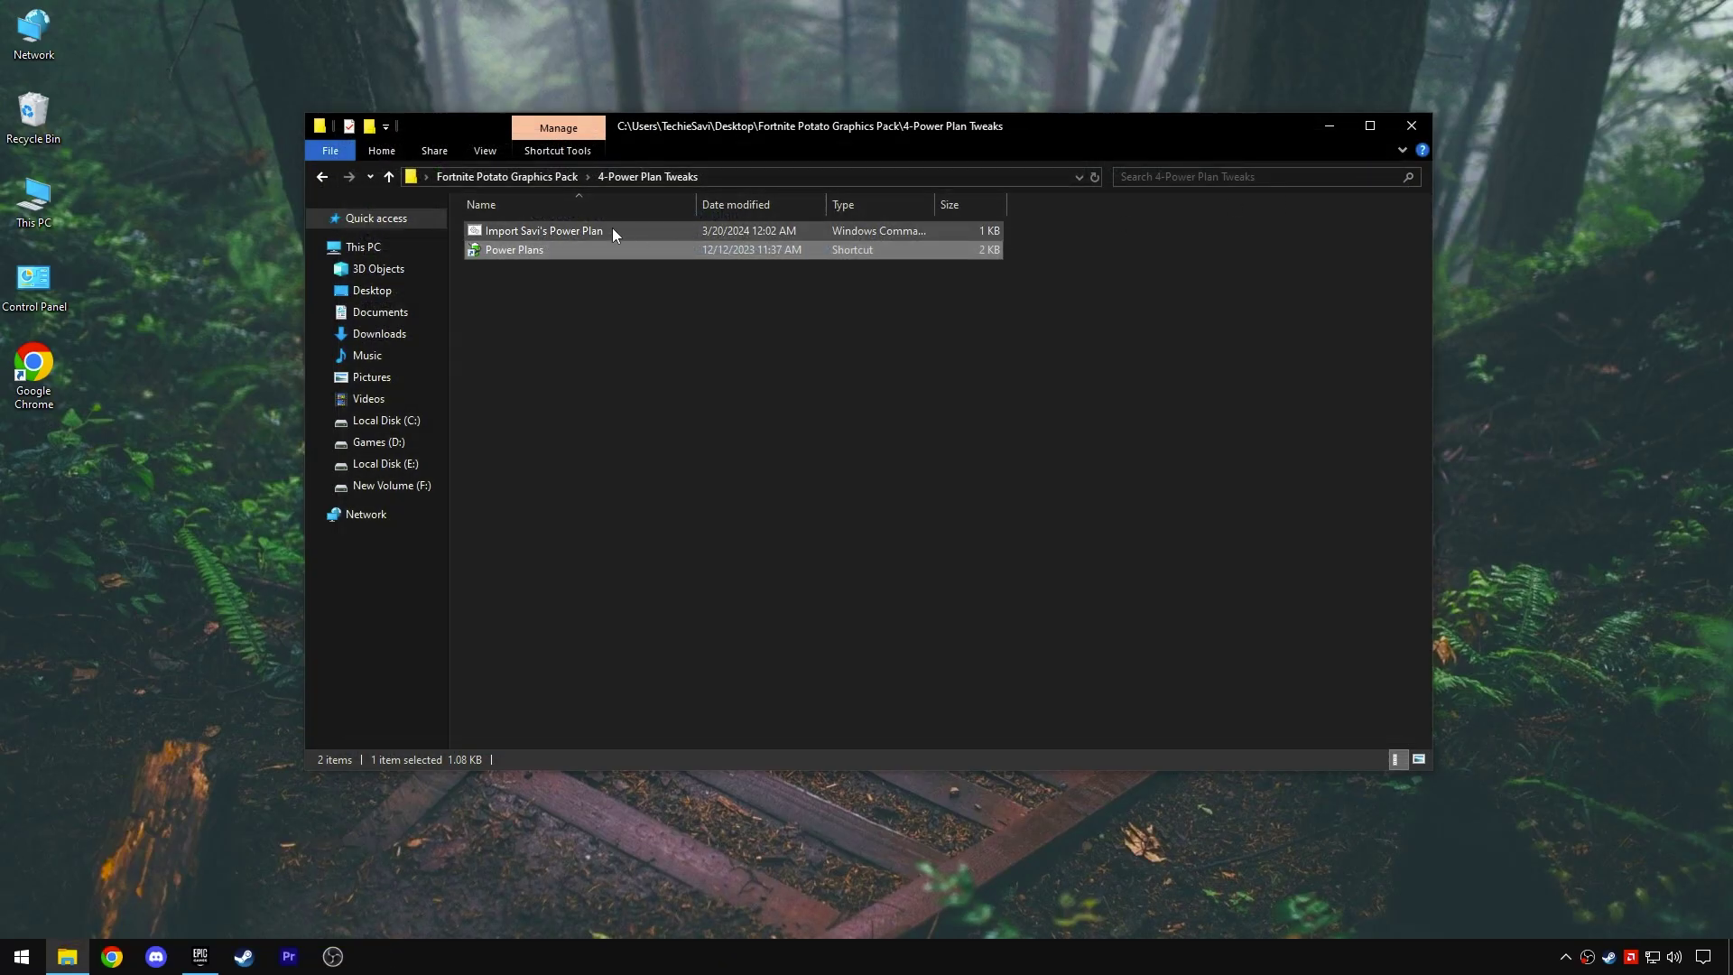
Launch 5-TimerResolution from the pack, set the timer resolution to Maximum, and minimize it along with the pack folder
click(507, 177)
double_click(513, 301)
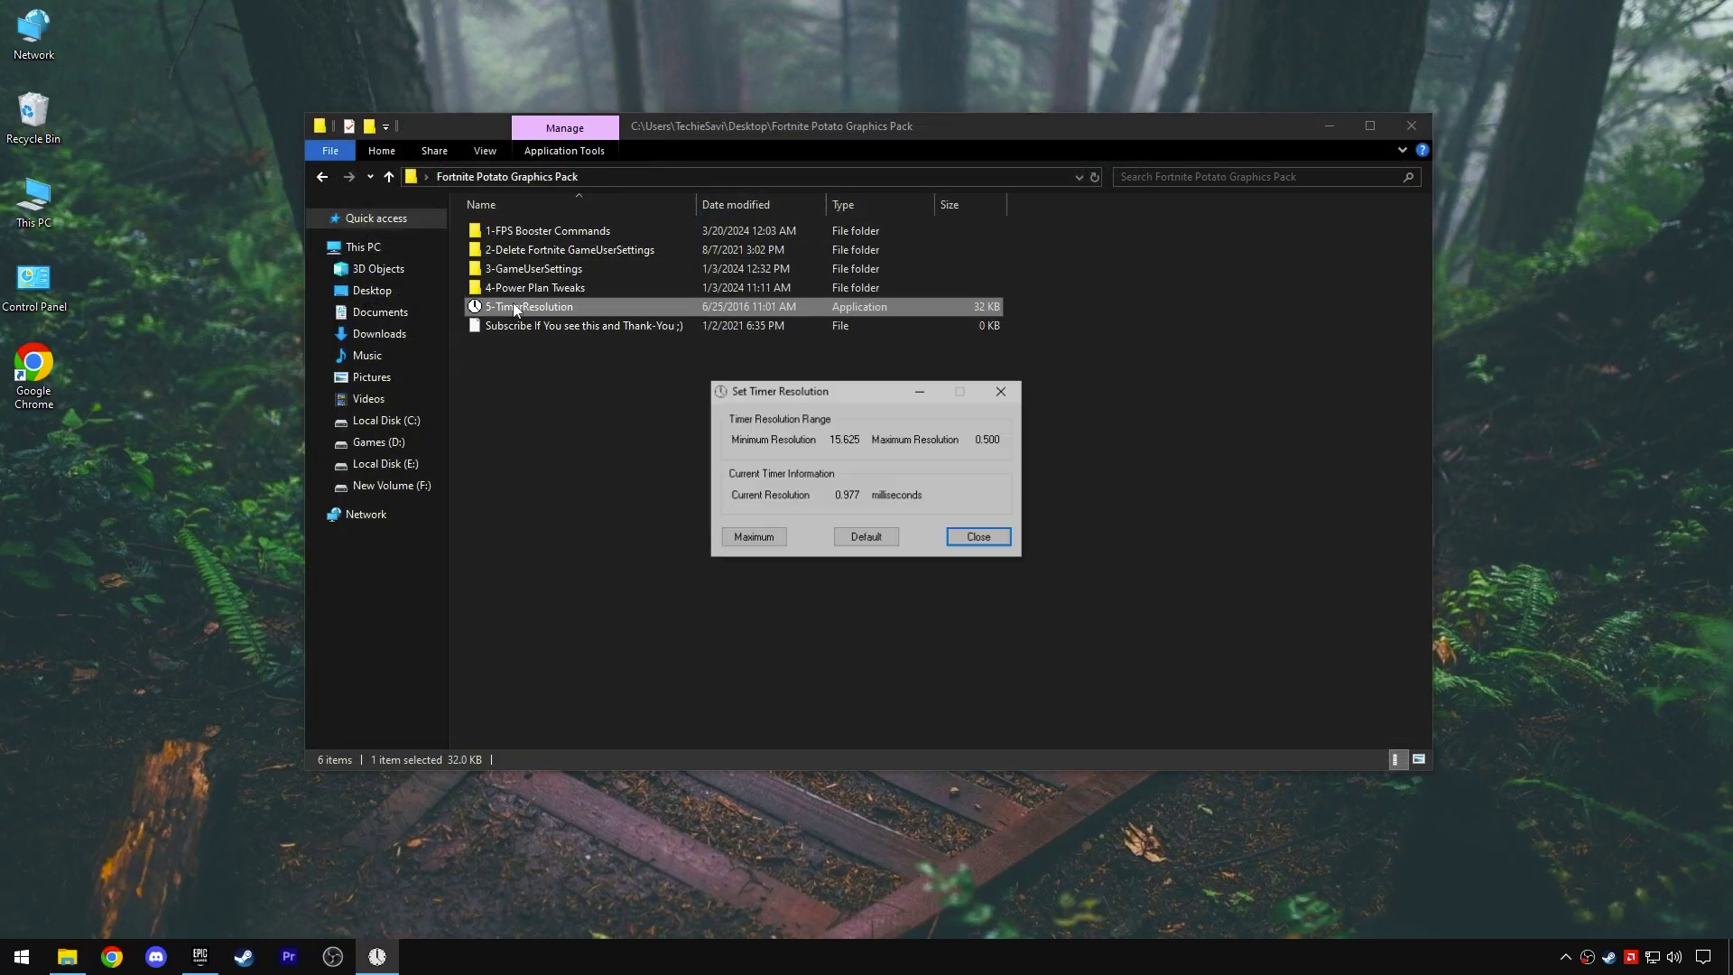
drag(808, 502, 962, 511)
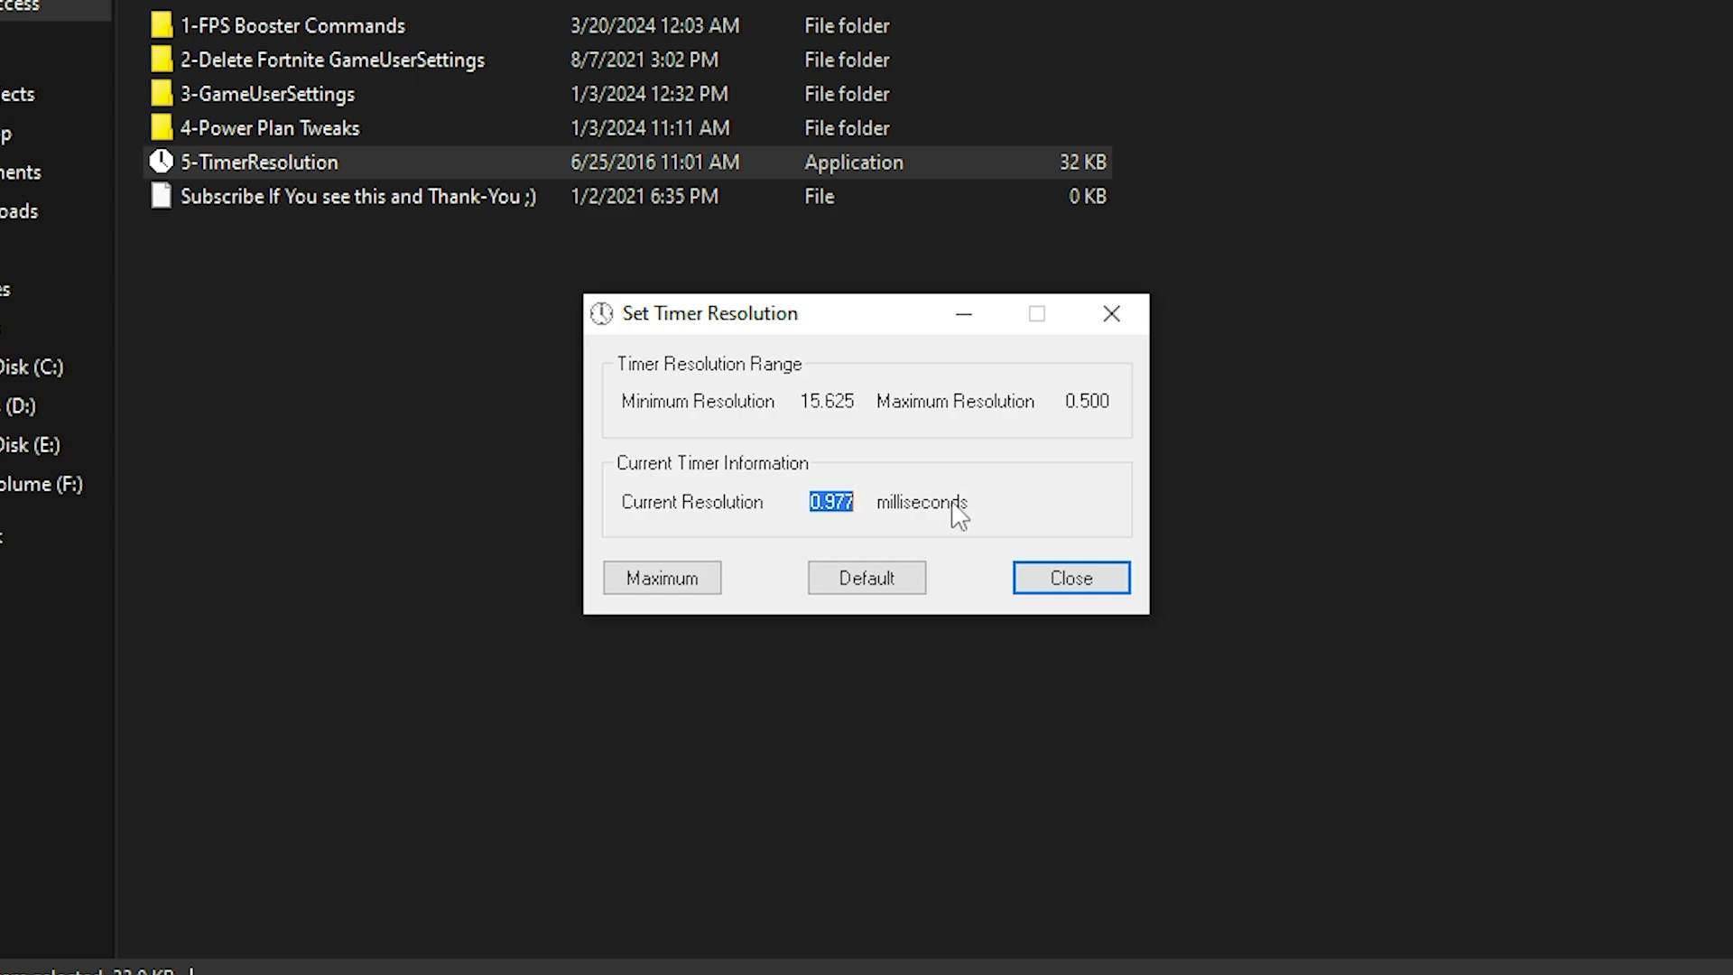
click(686, 582)
drag(810, 501, 869, 505)
click(847, 511)
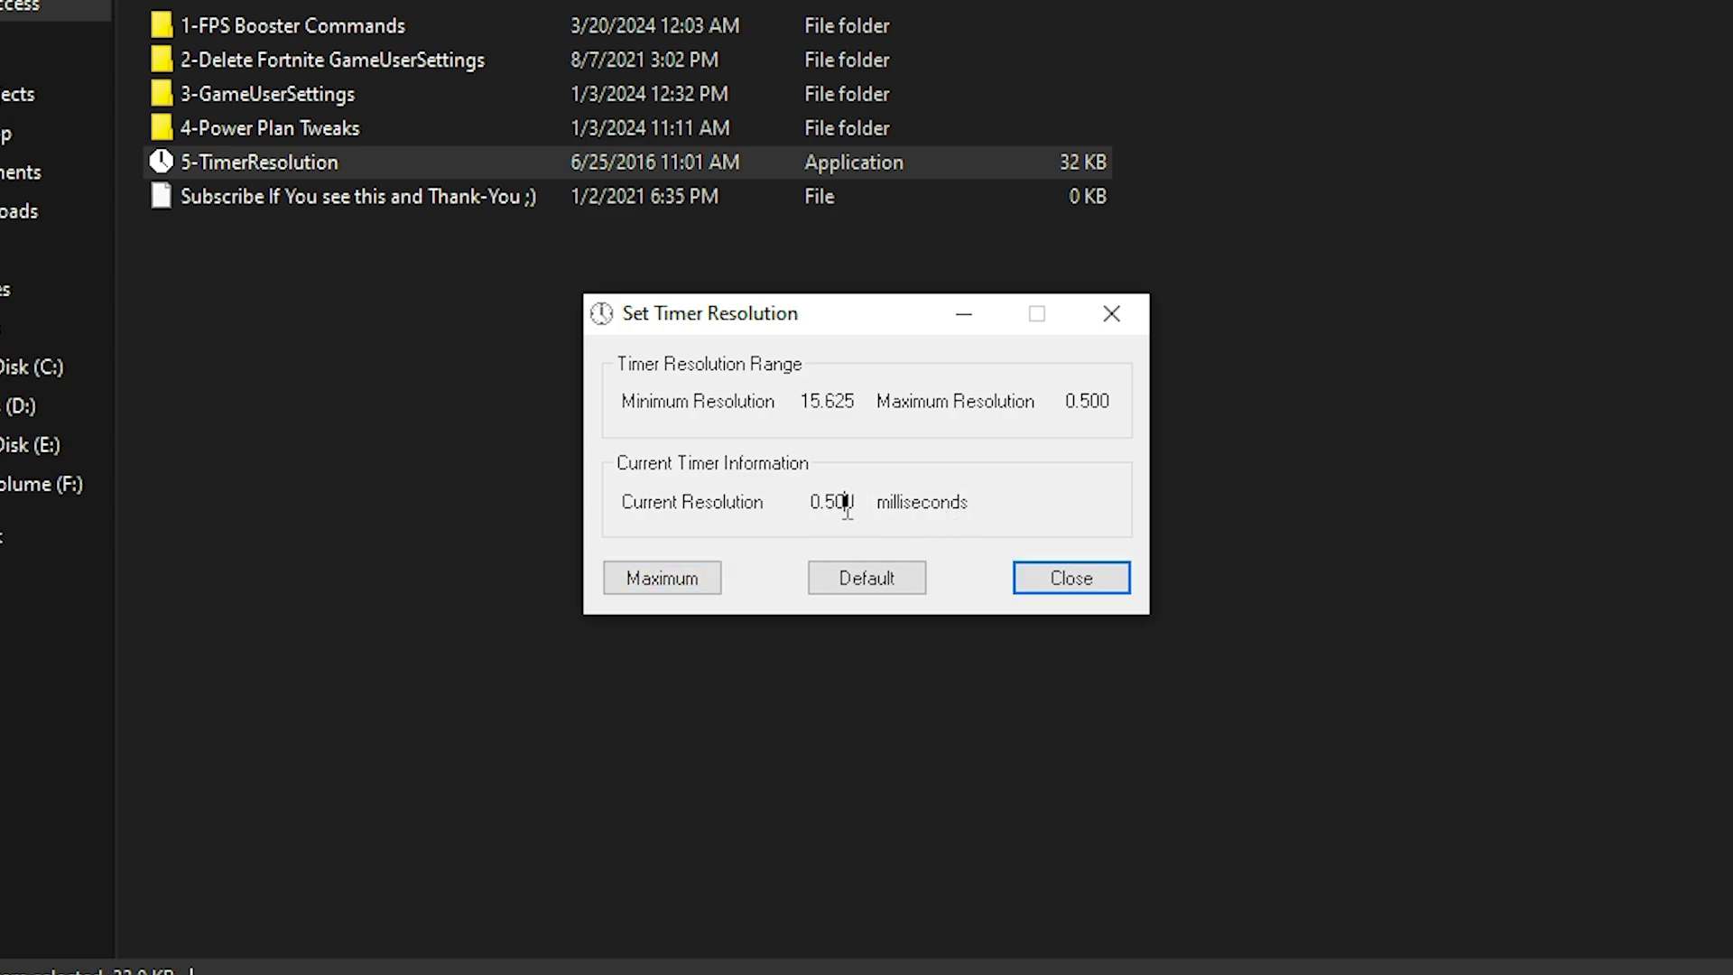
click(659, 585)
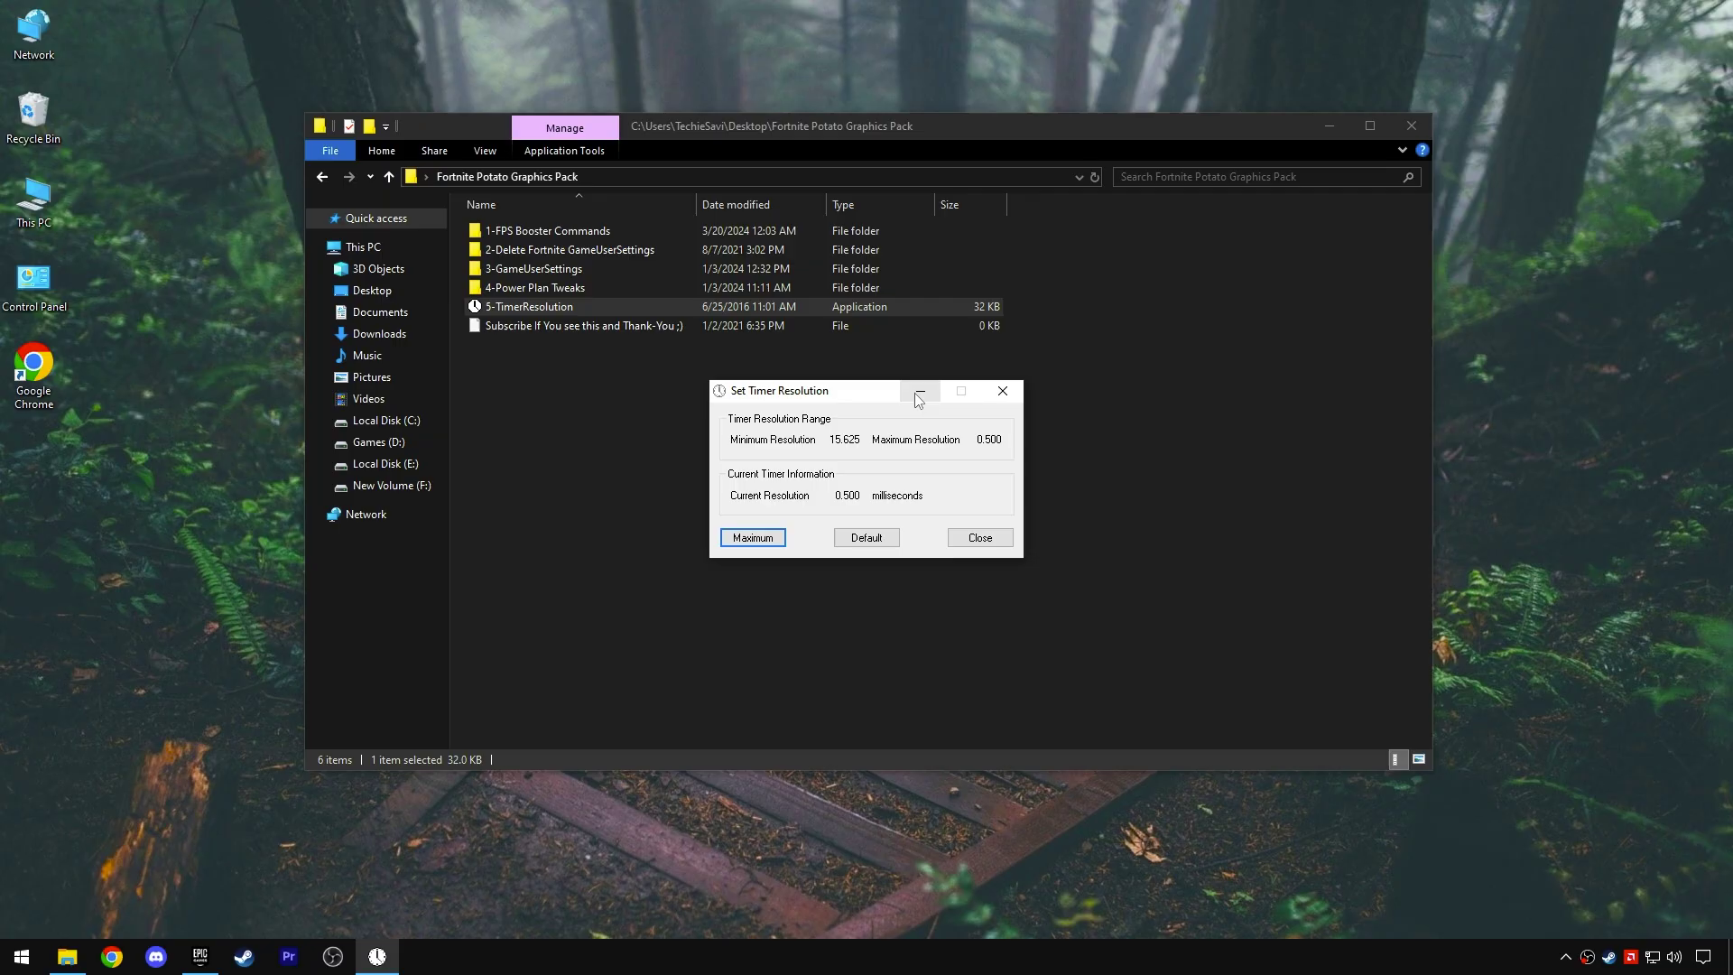
click(918, 396)
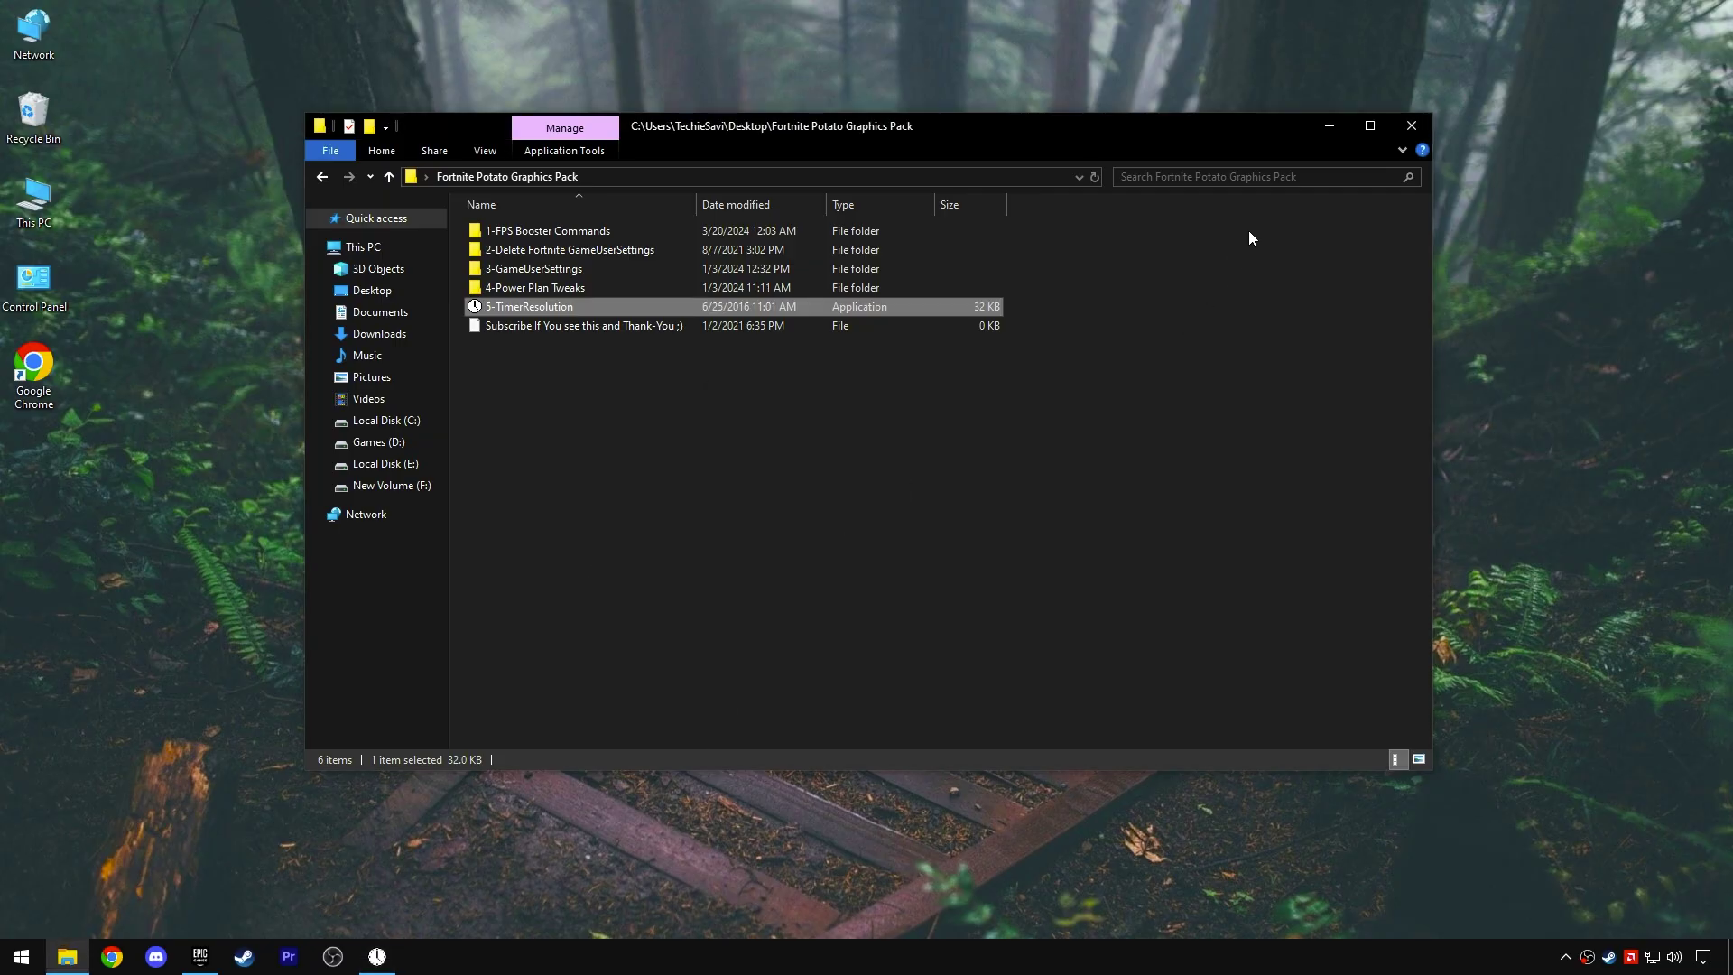
click(1330, 128)
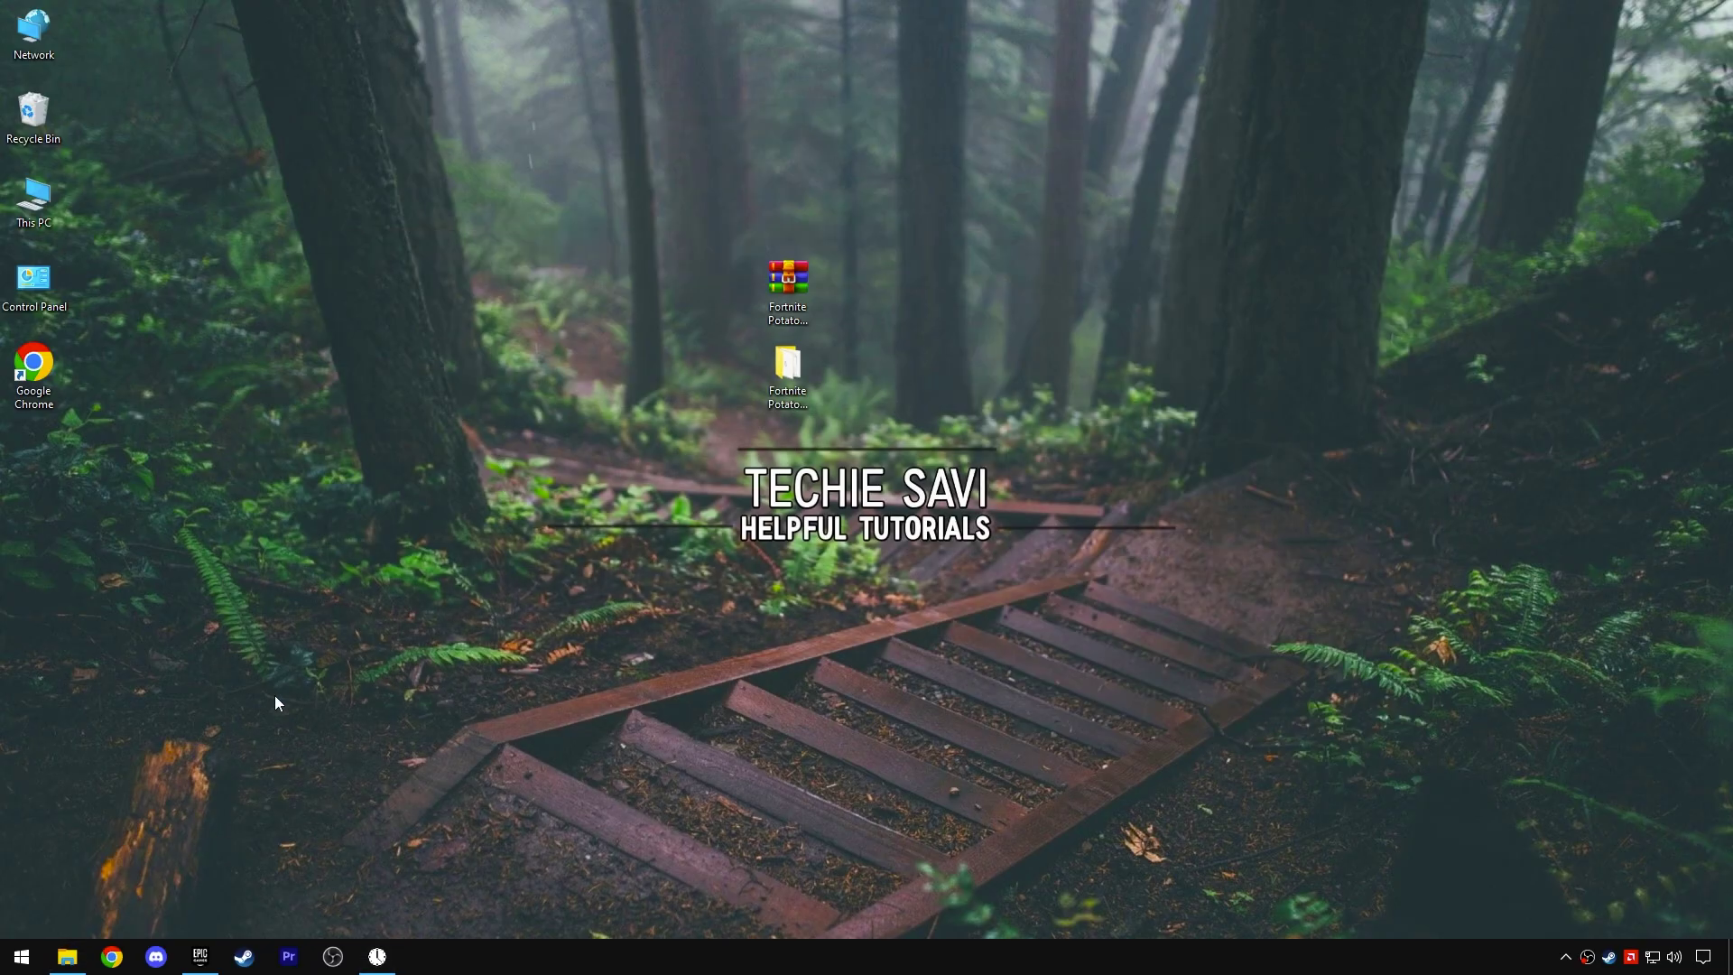
Open the Local Group Policy Editor with gpedit.msc and enlarge its window and navigation tree
click(22, 956)
text(gpe)
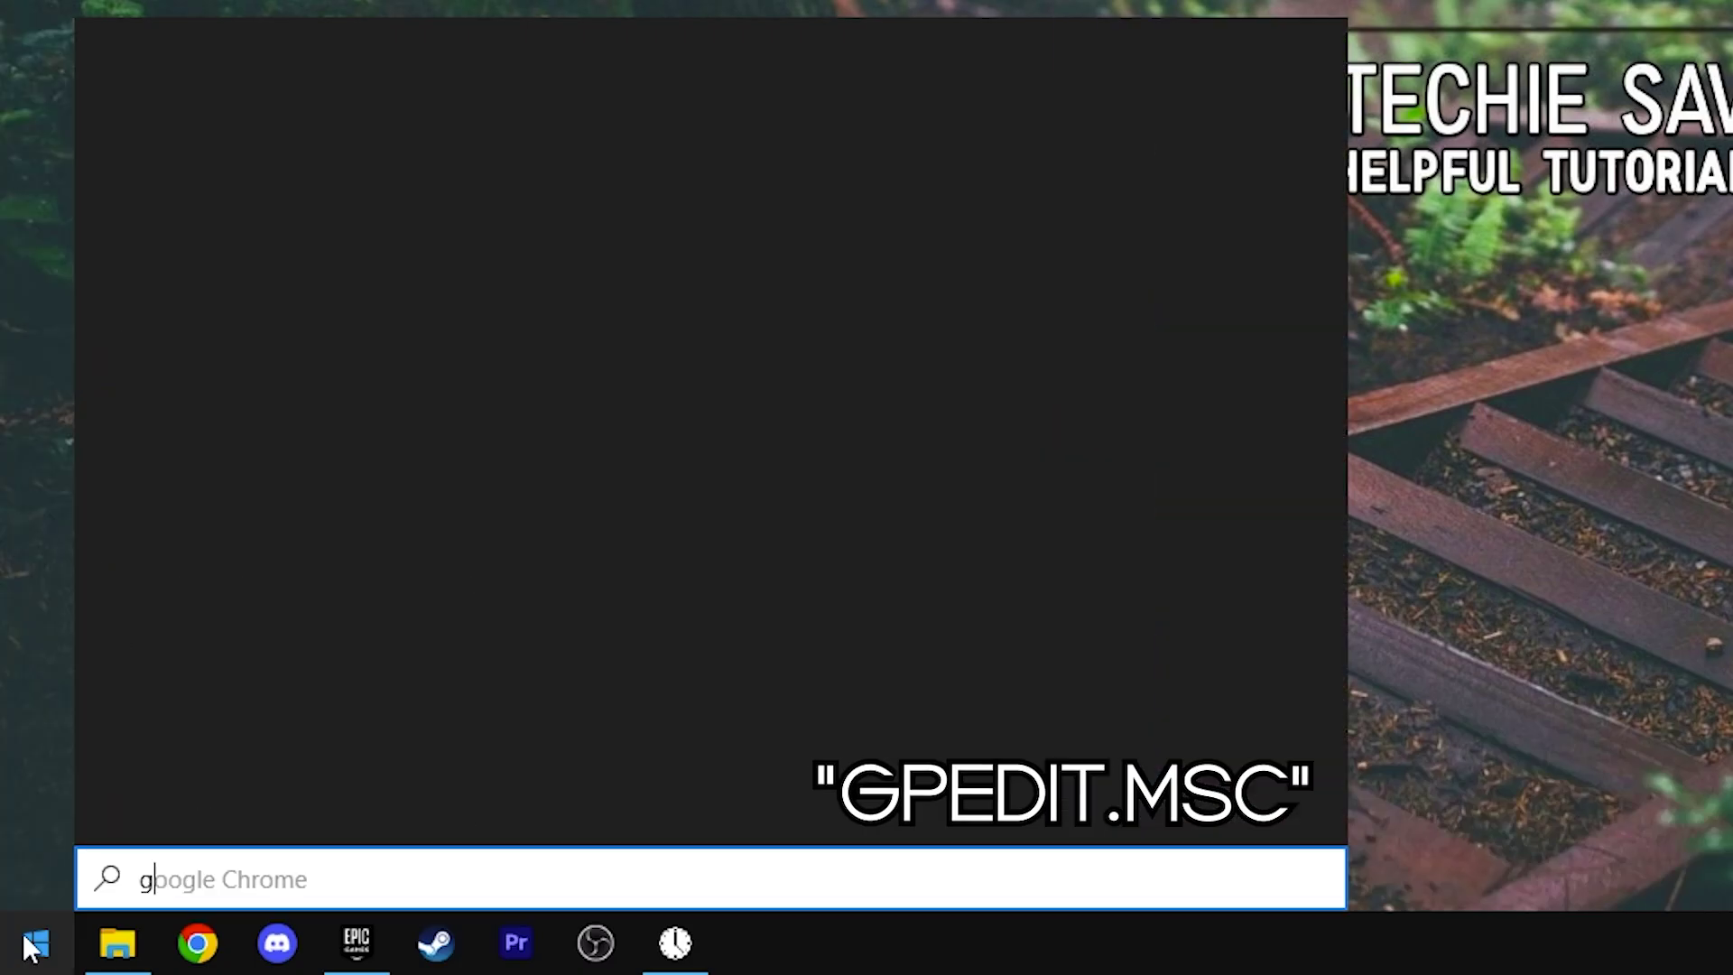
text(dit.msc)
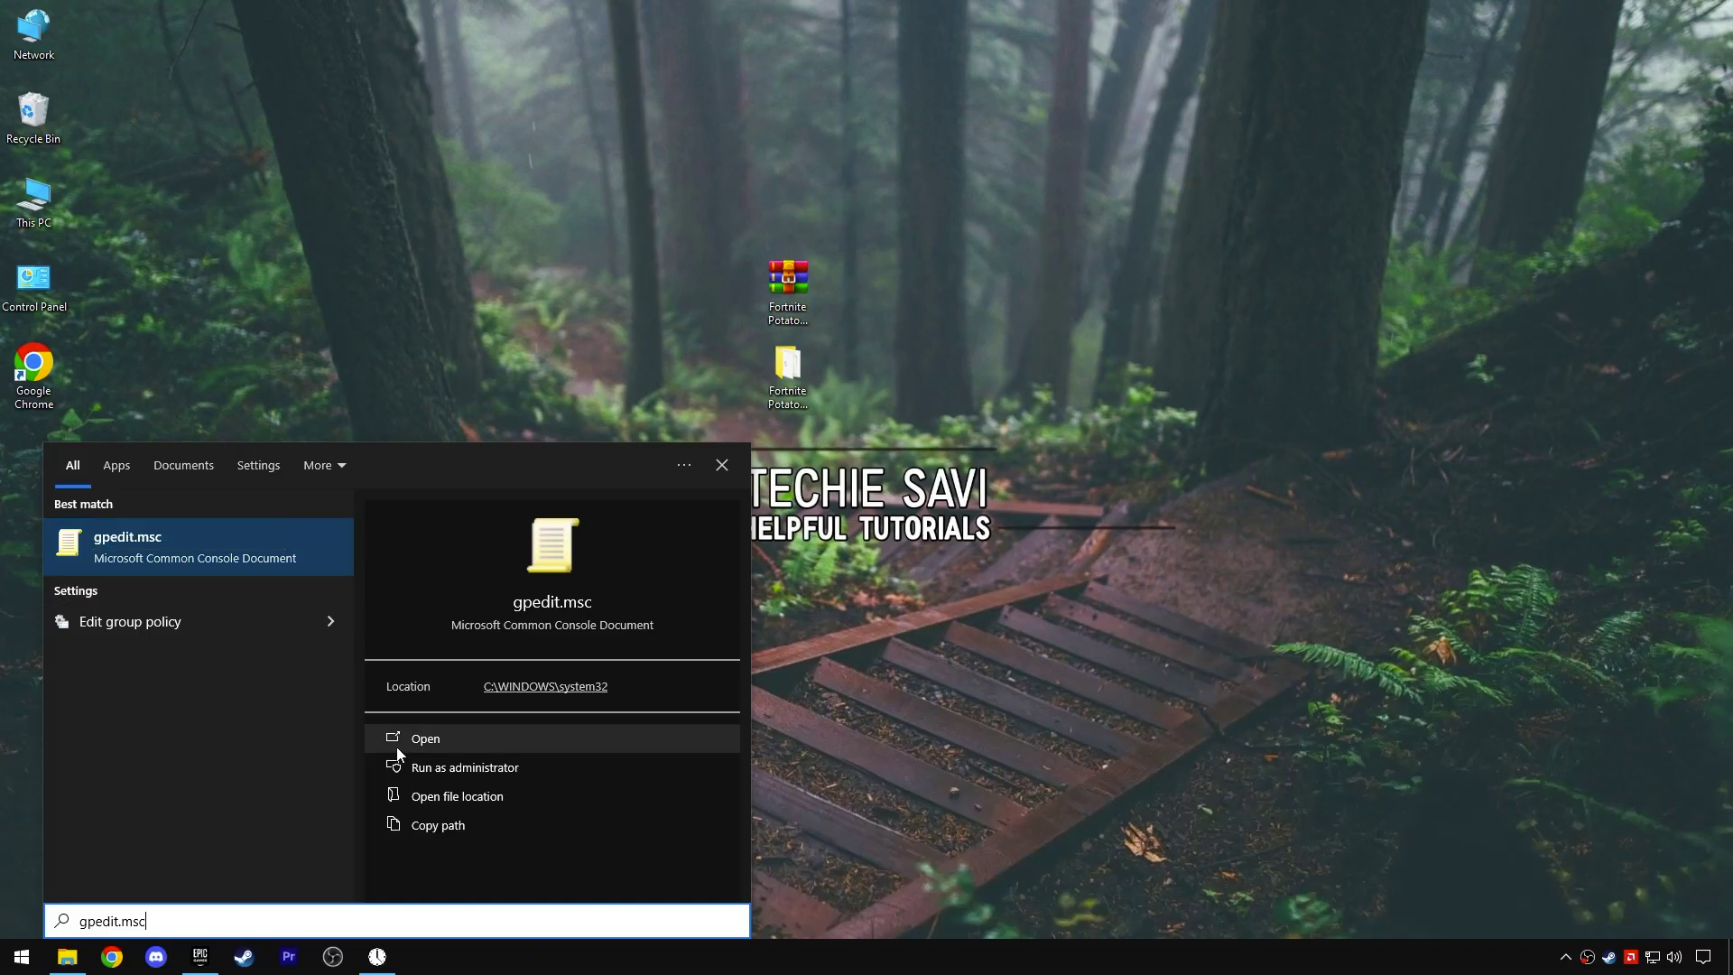
click(791, 575)
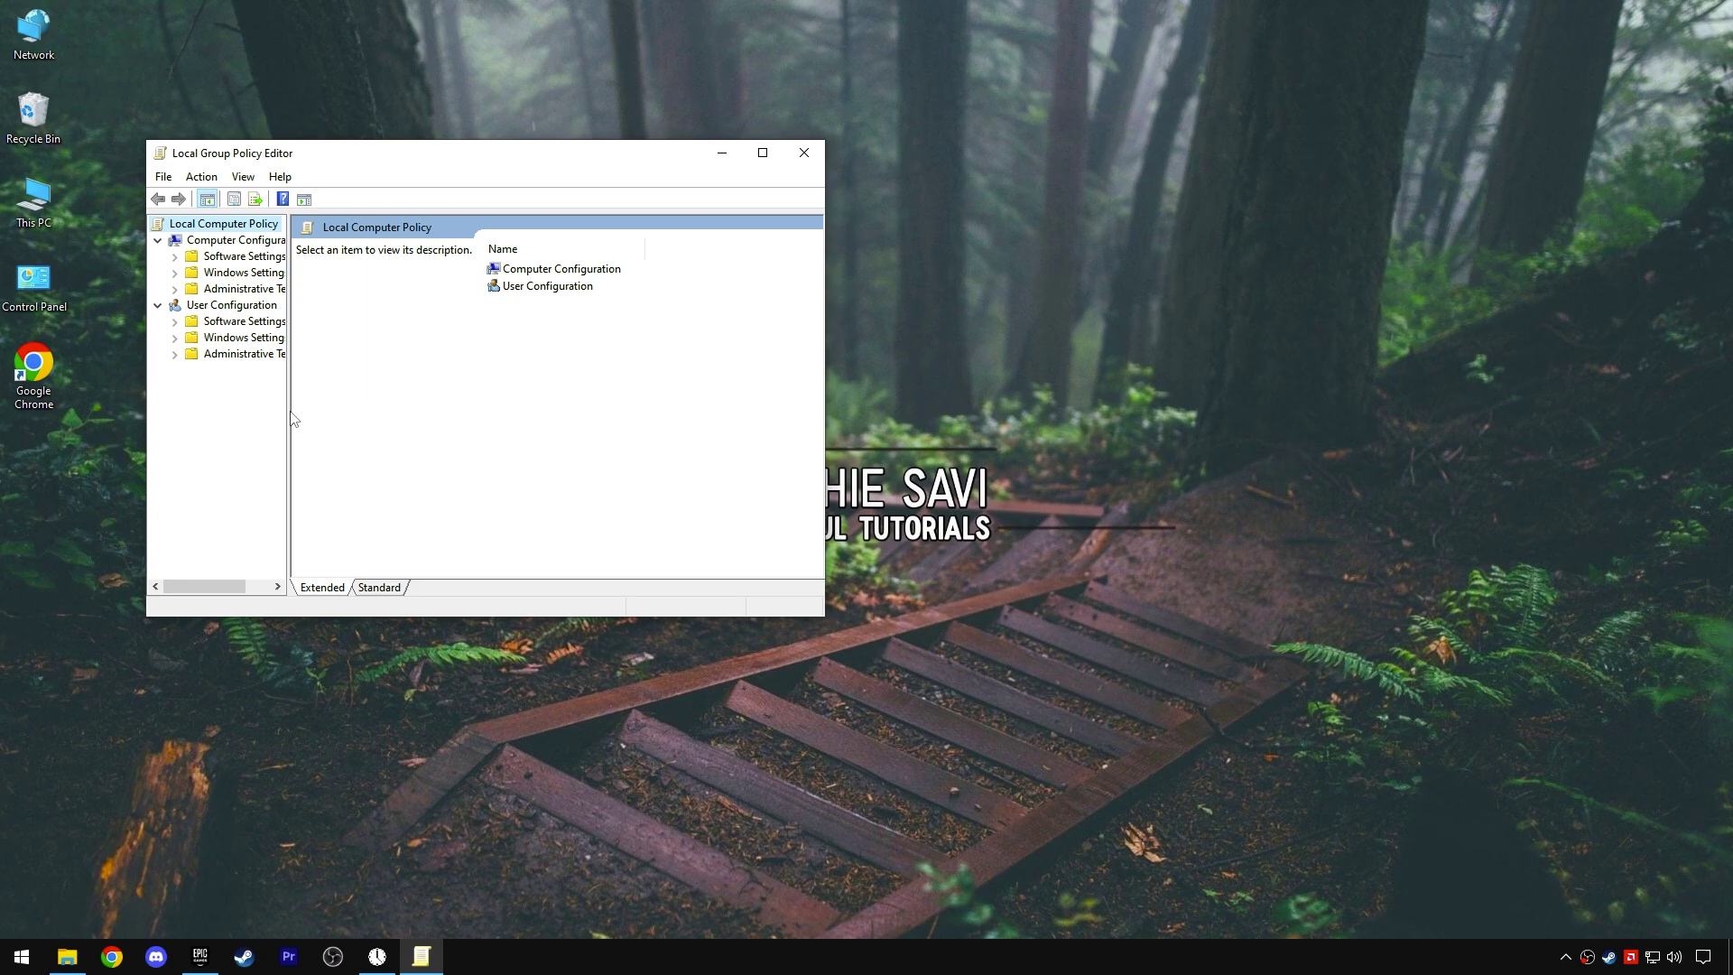
drag(288, 409, 332, 408)
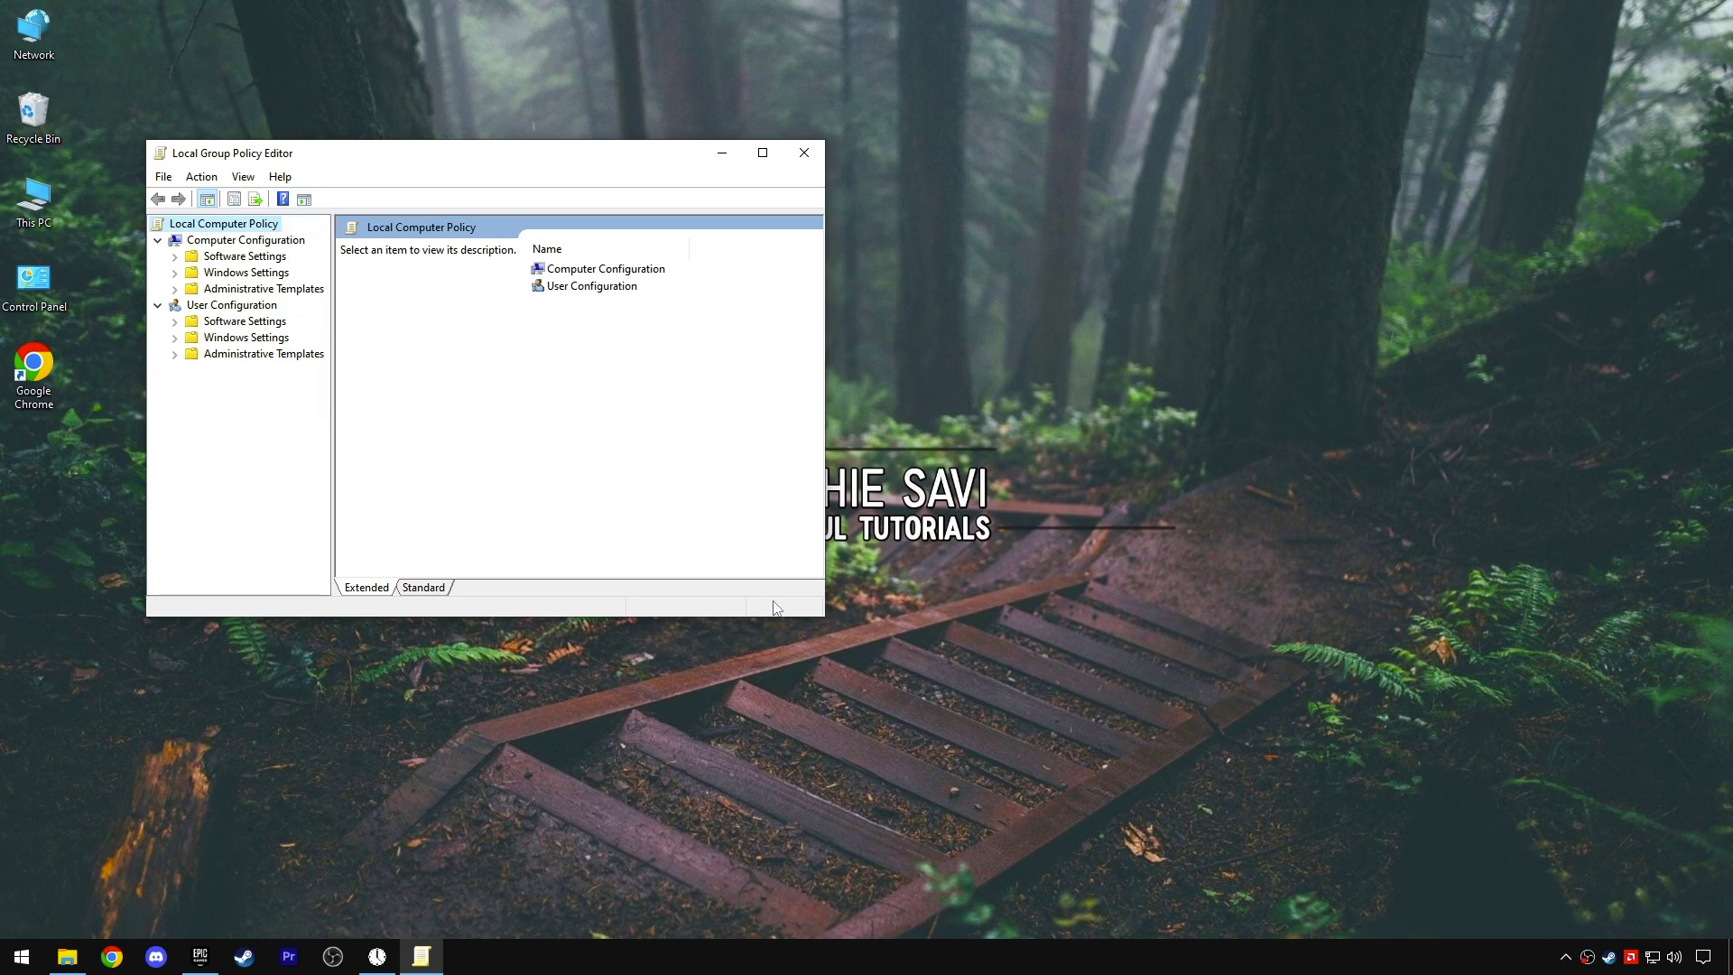
drag(824, 617, 920, 749)
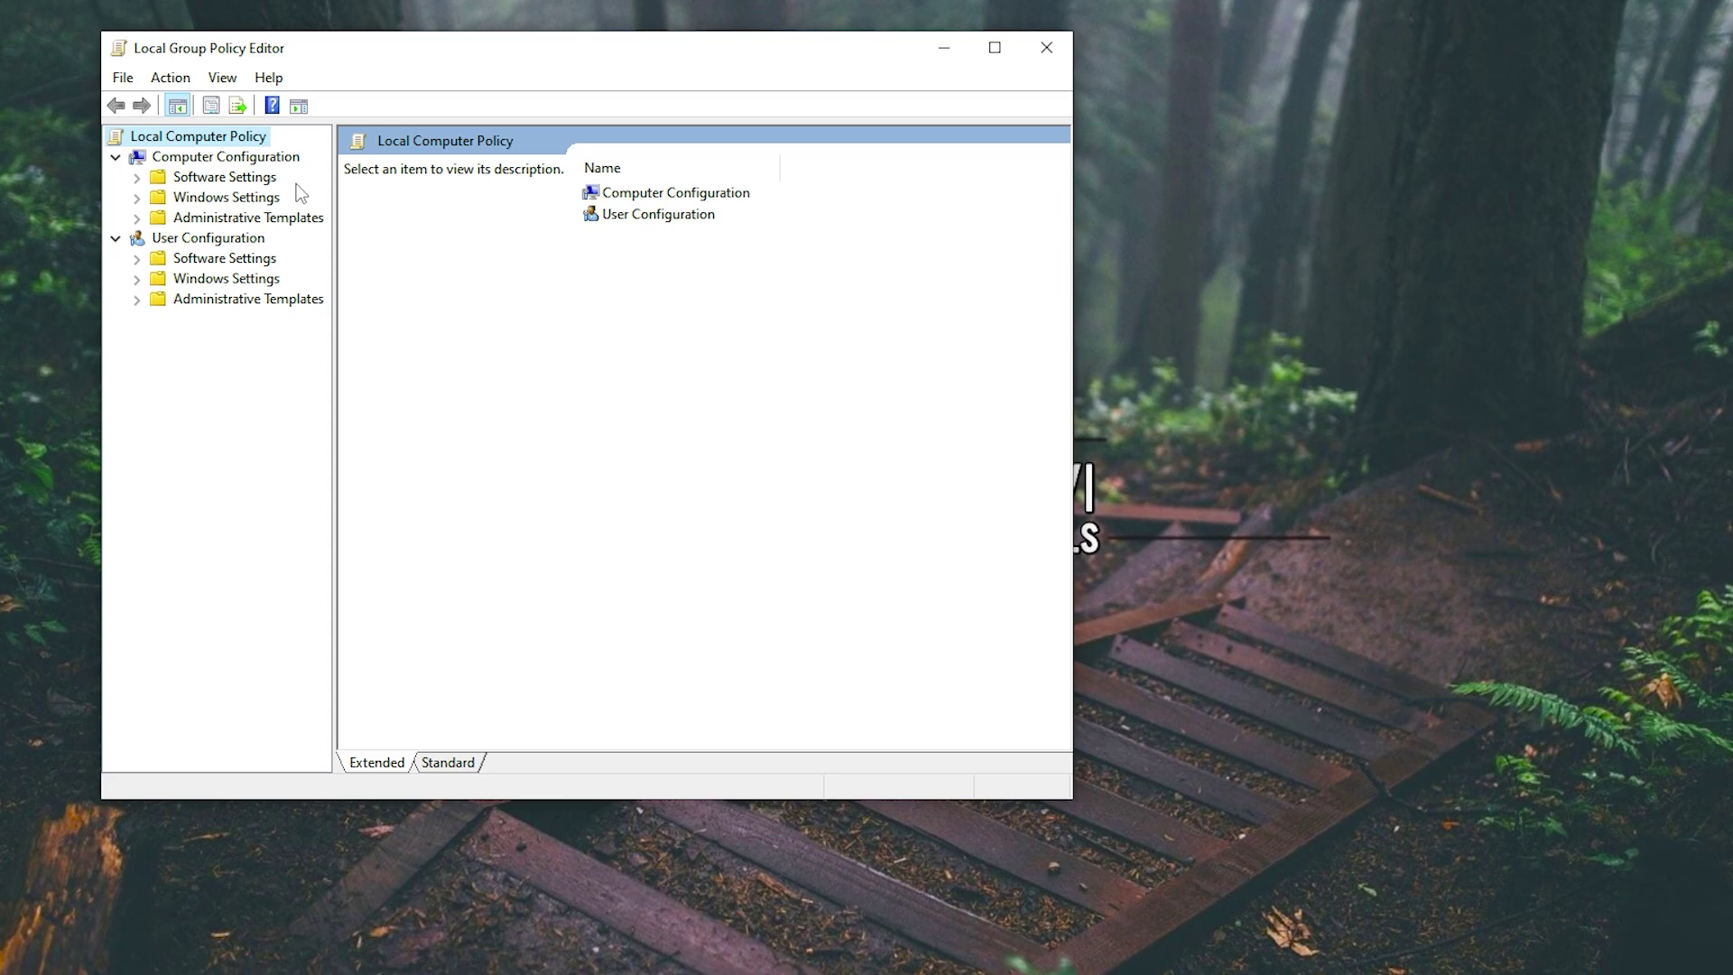
Open the Power Management policies under Computer Configuration > Administrative Templates > System
click(288, 216)
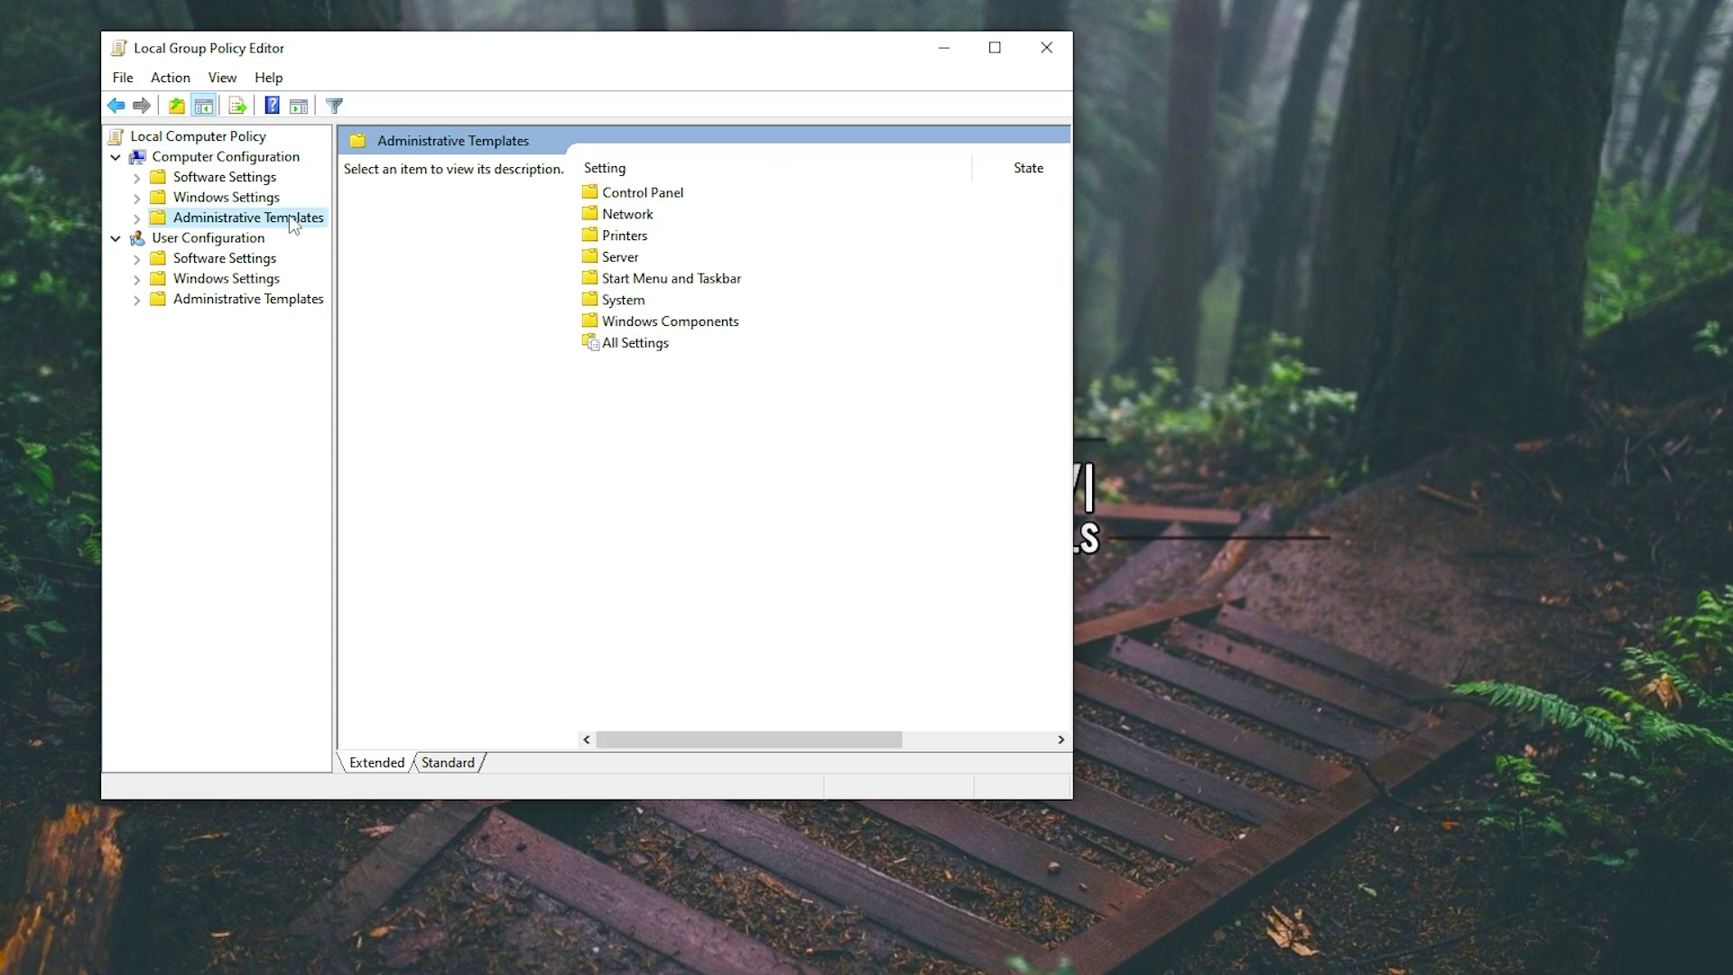
double_click(634, 307)
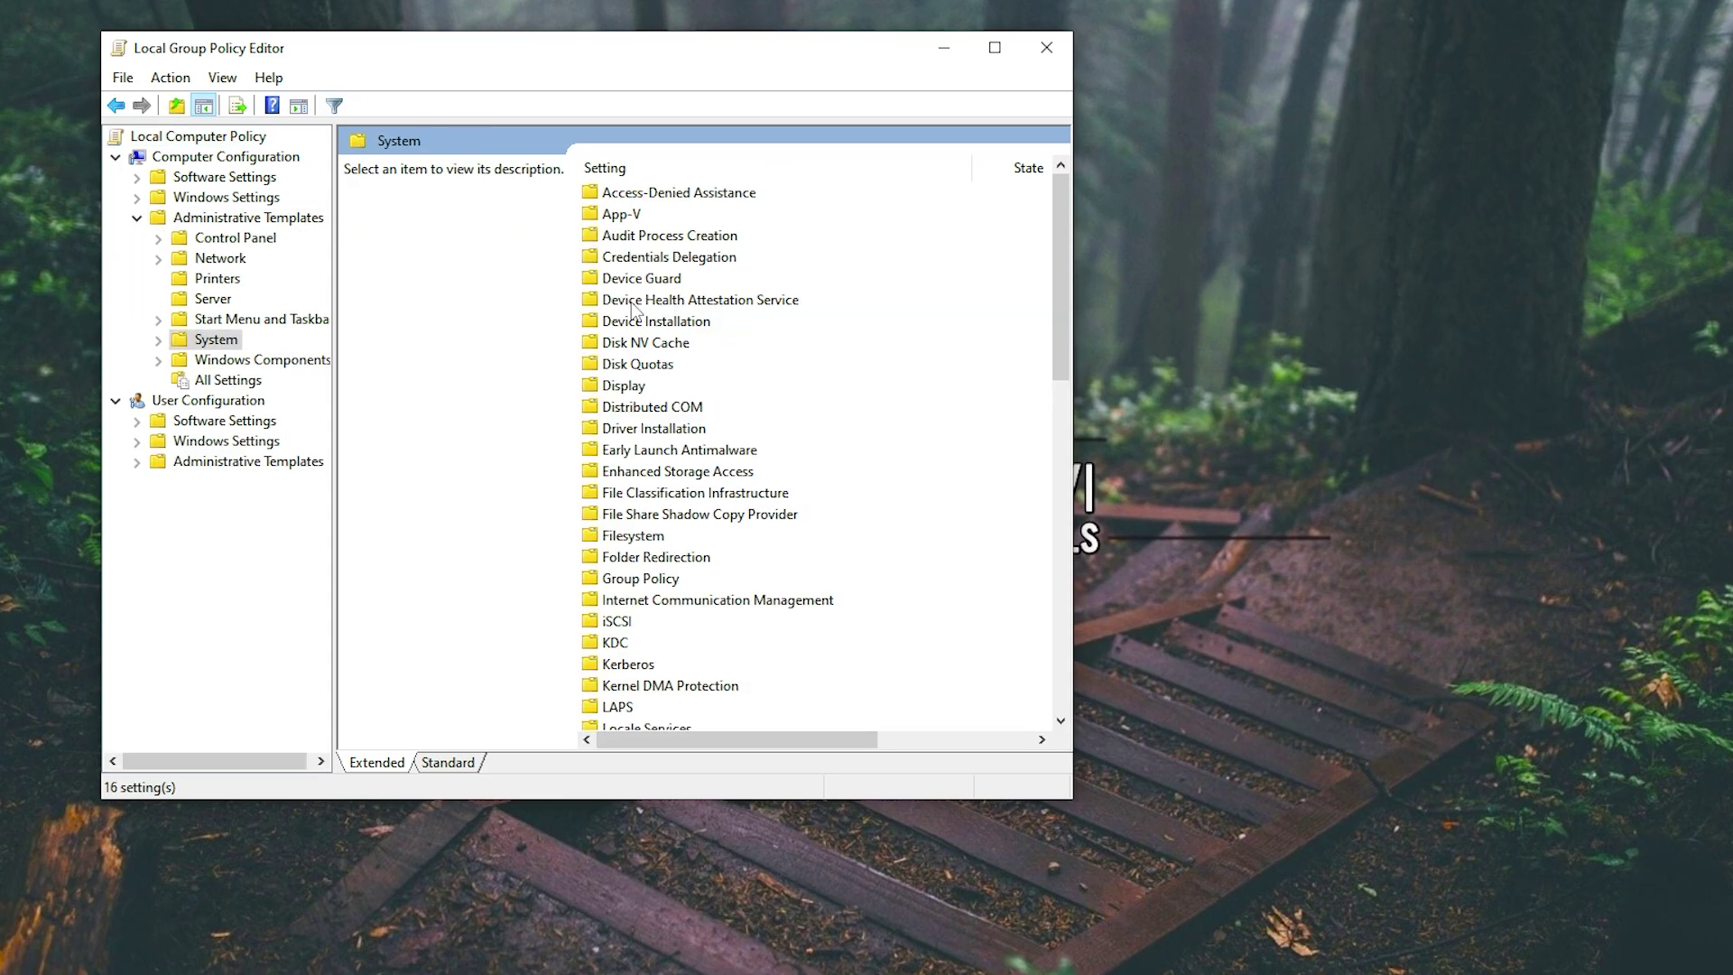
scroll(686, 542, down, 8)
scroll(685, 559, down, 2)
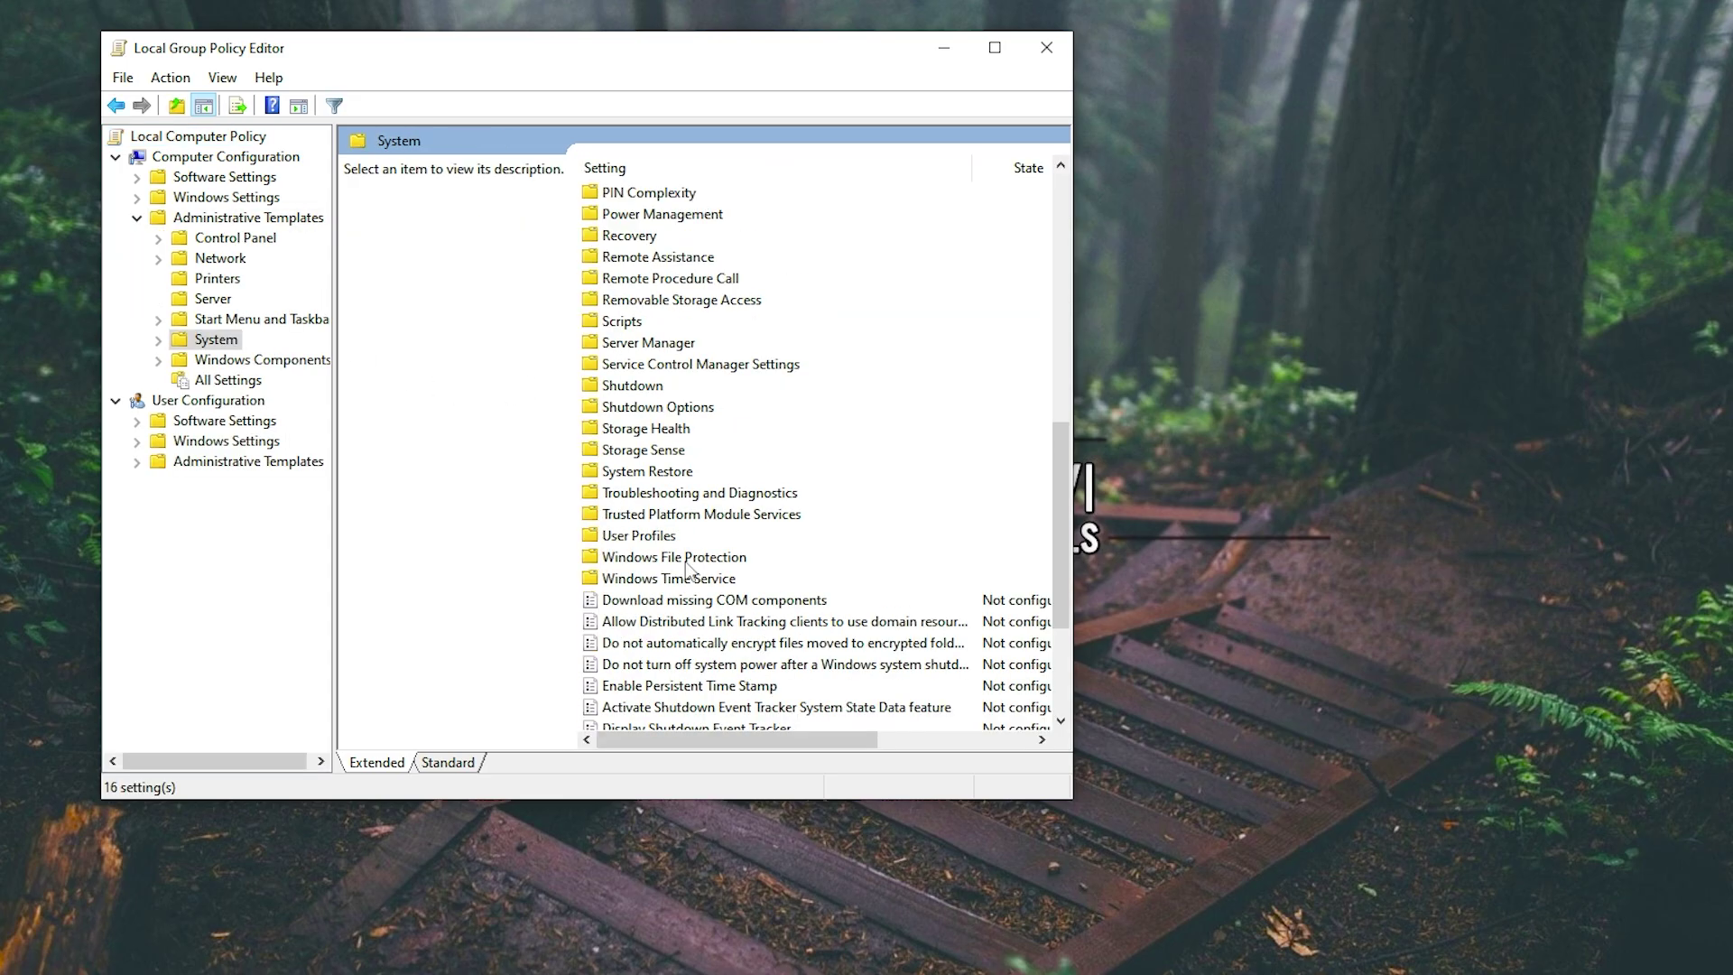
scroll(677, 546, down, 2)
scroll(675, 539, up, 2)
scroll(675, 542, up, 2)
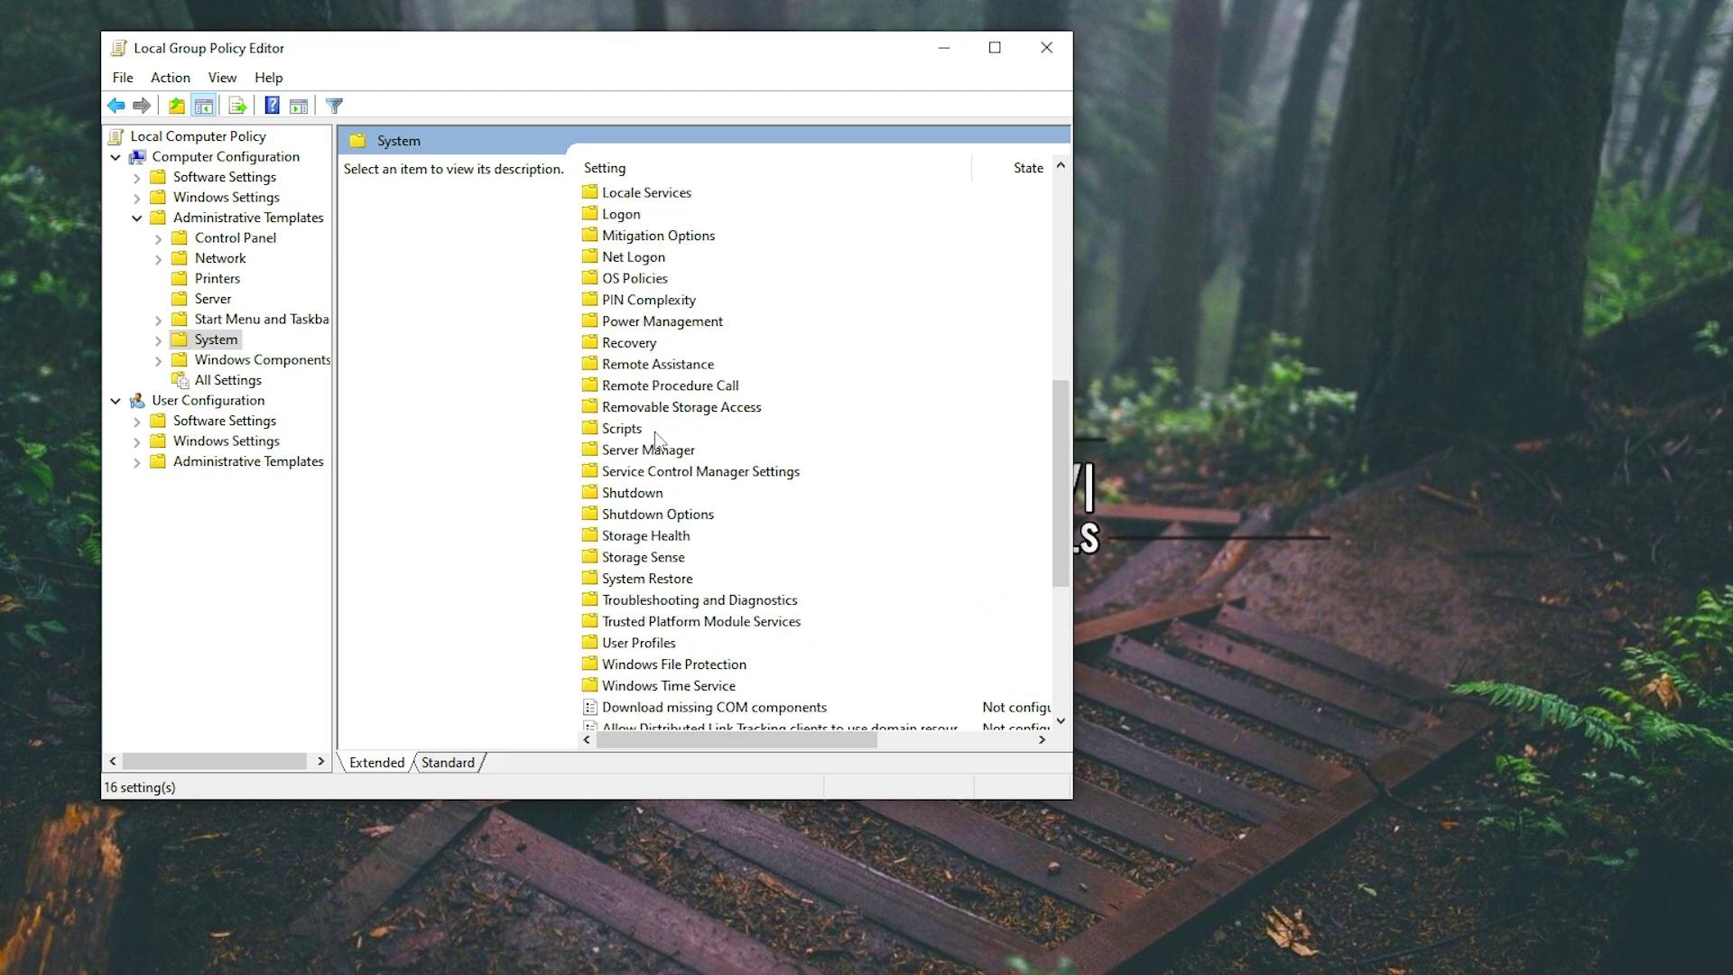
click(665, 323)
double_click(665, 323)
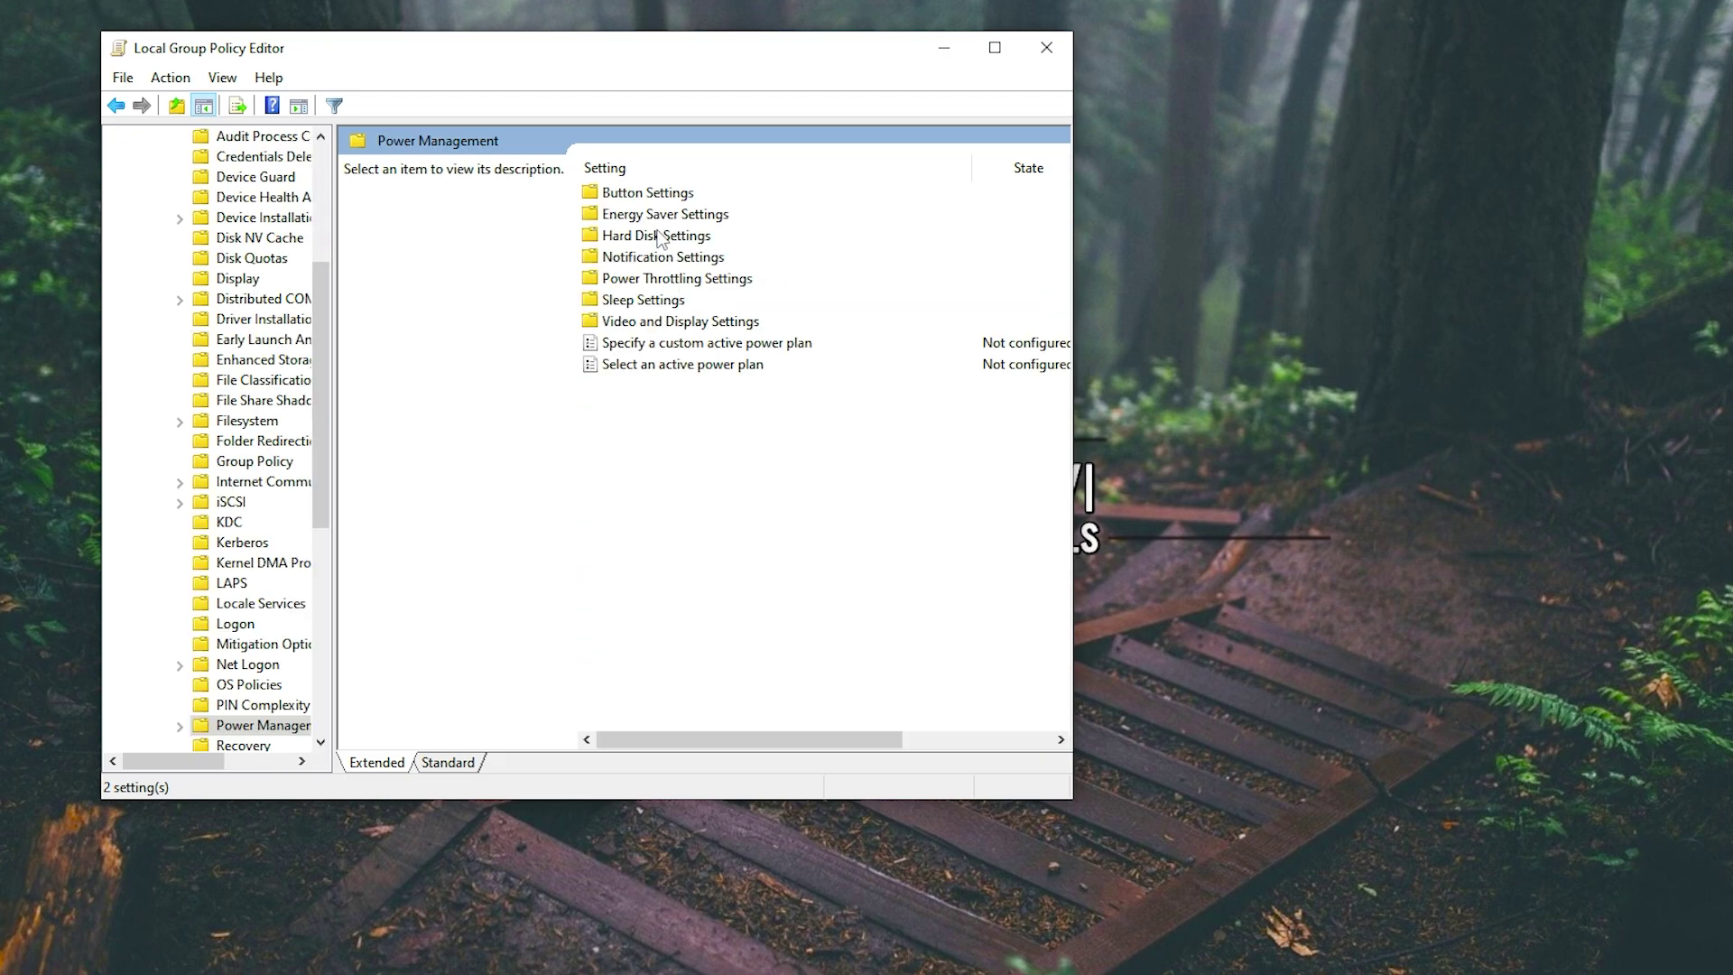
Set the Turn off Power Throttling policy in Power Throttling Settings to Disabled and apply it
double_click(656, 278)
click(677, 197)
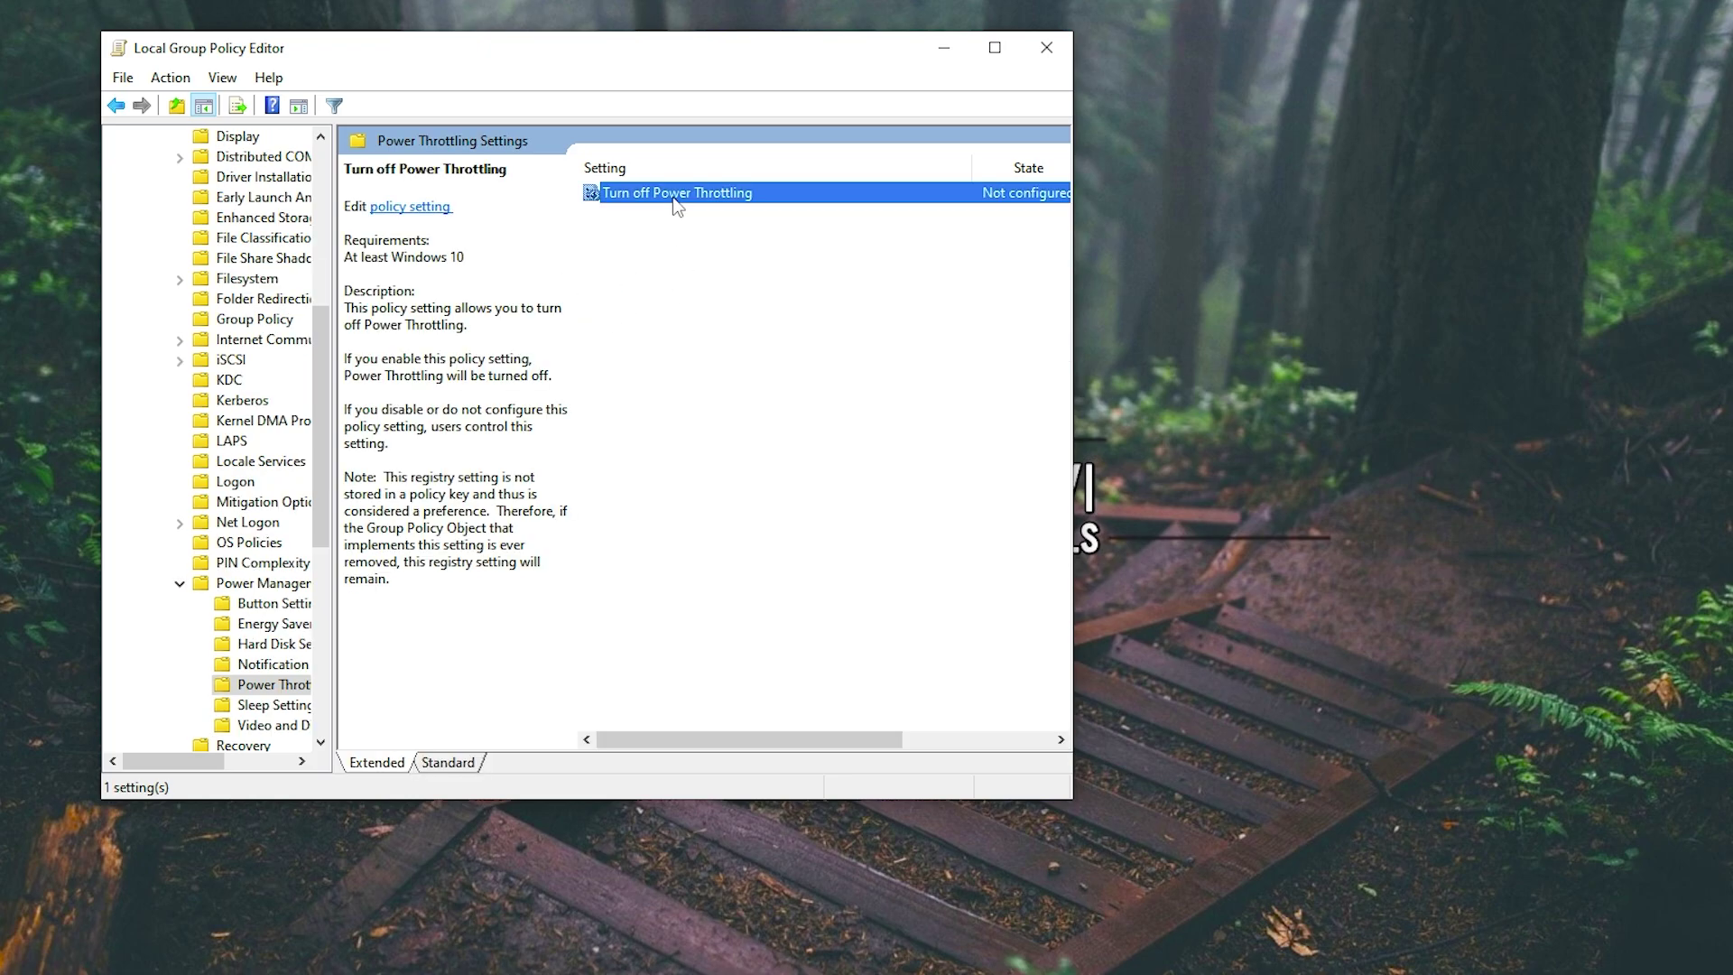
double_click(646, 197)
click(35, 199)
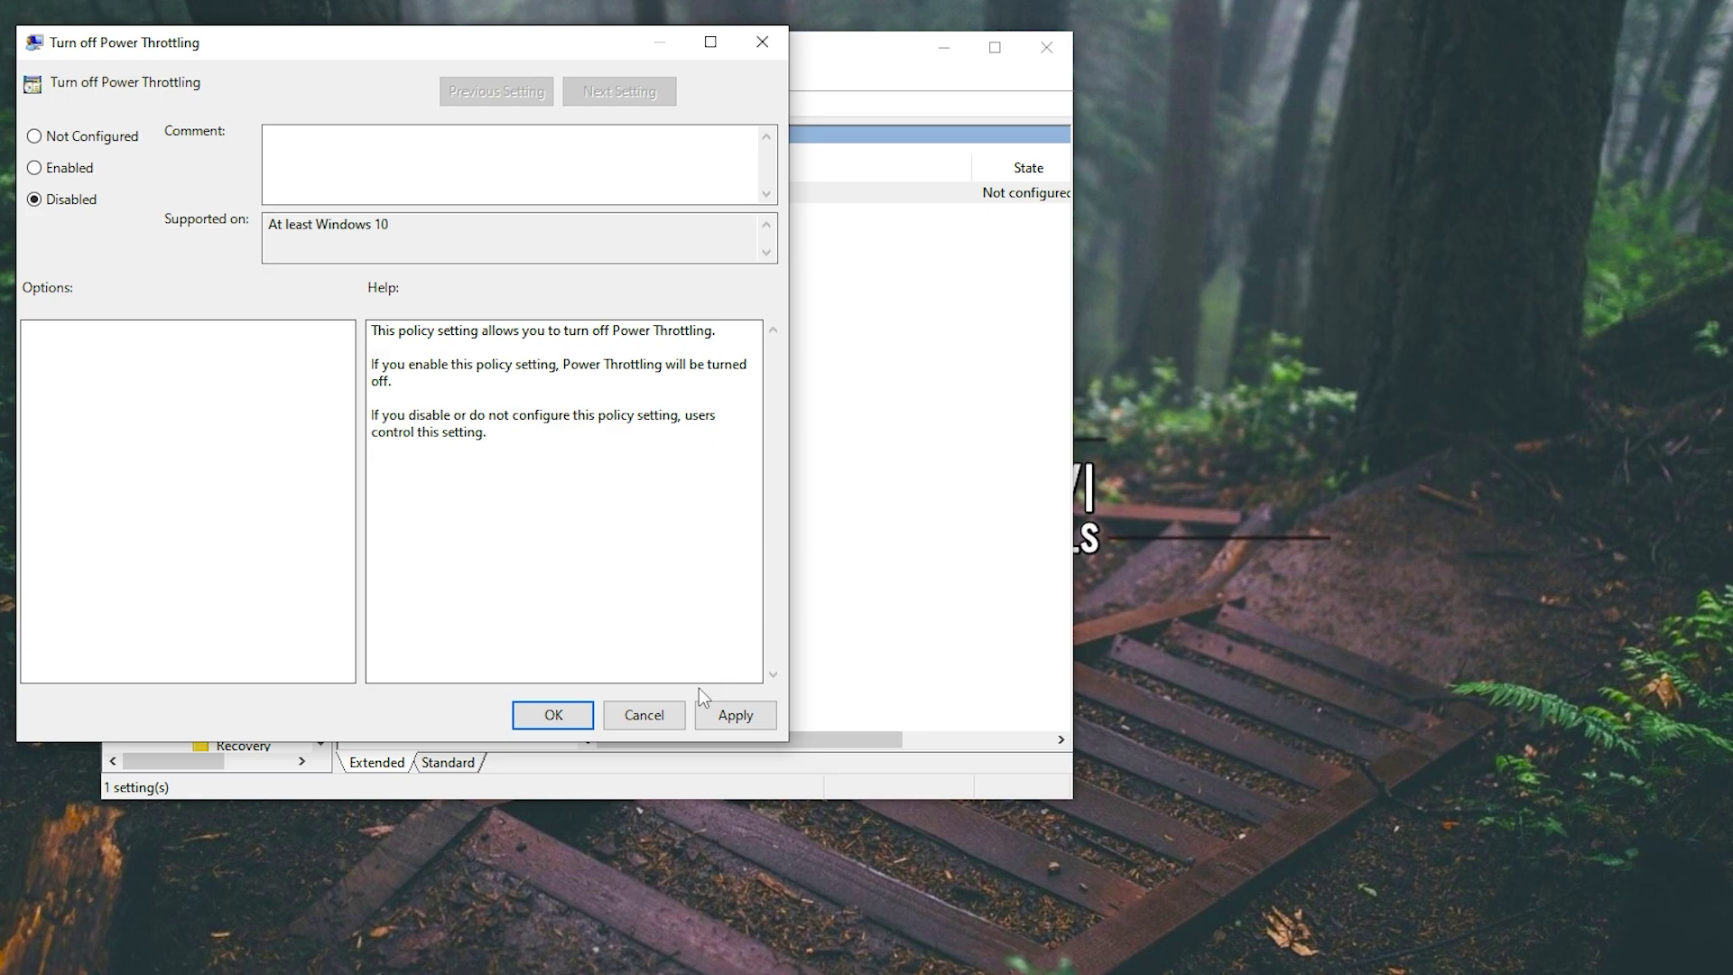
click(735, 714)
click(553, 715)
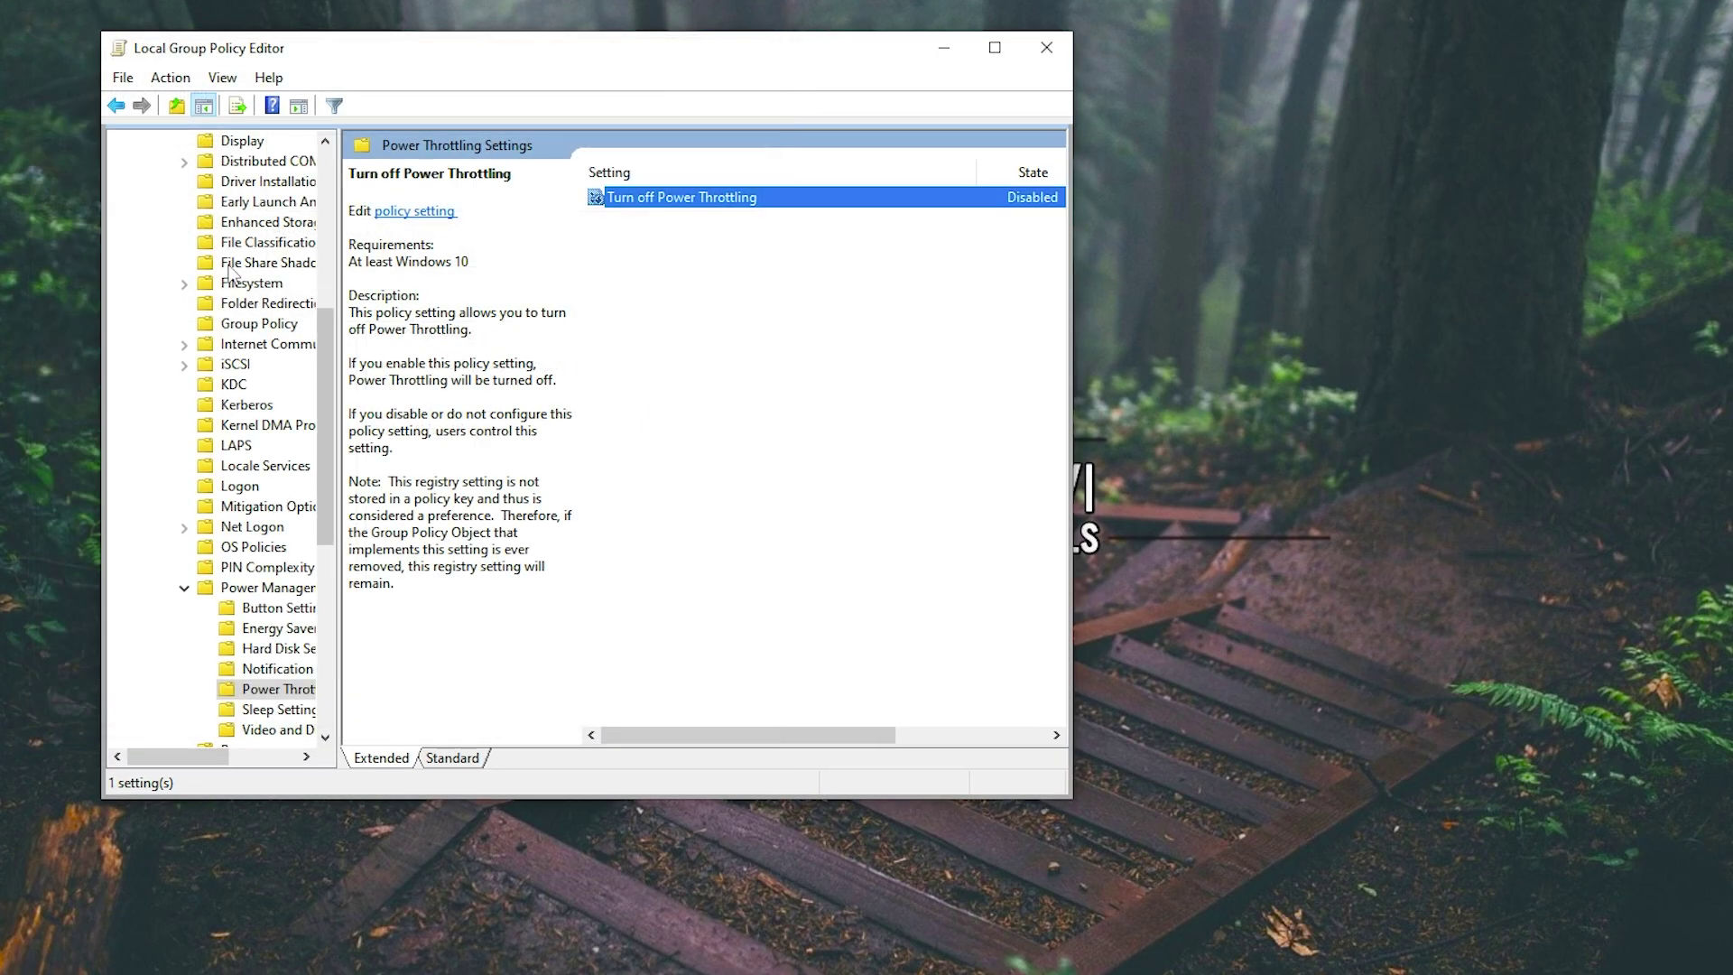
Open the Specify a custom active power plan policy under Power Management and set it to Enabled
click(115, 106)
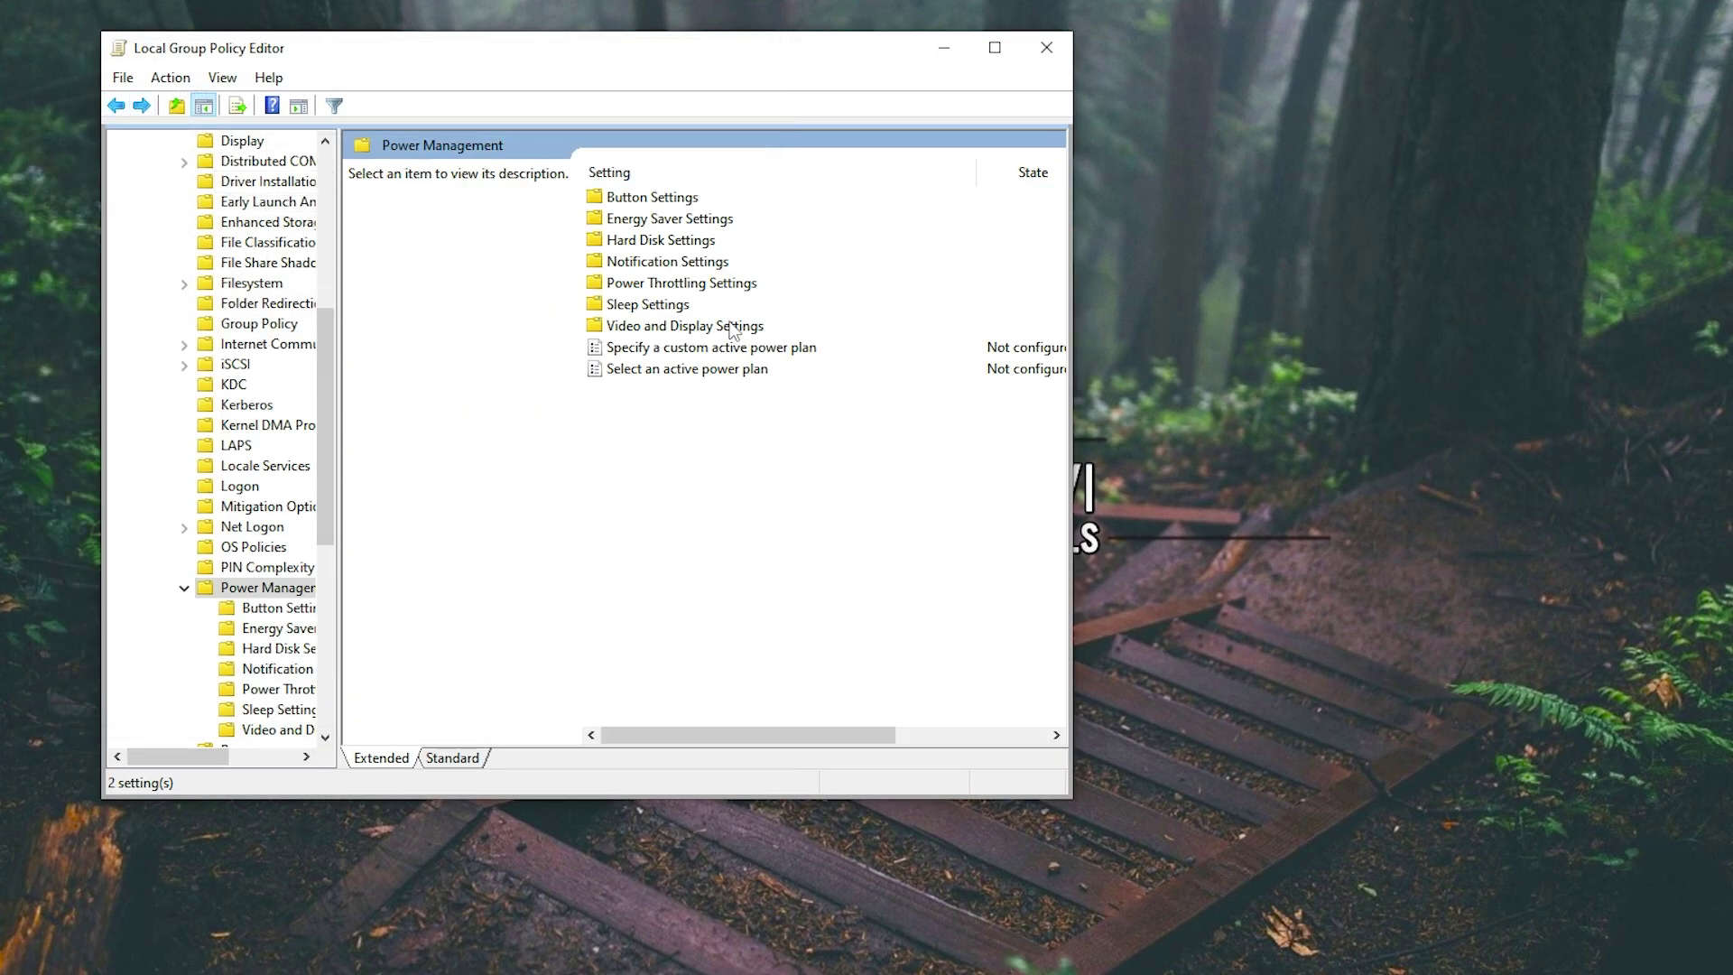
double_click(662, 350)
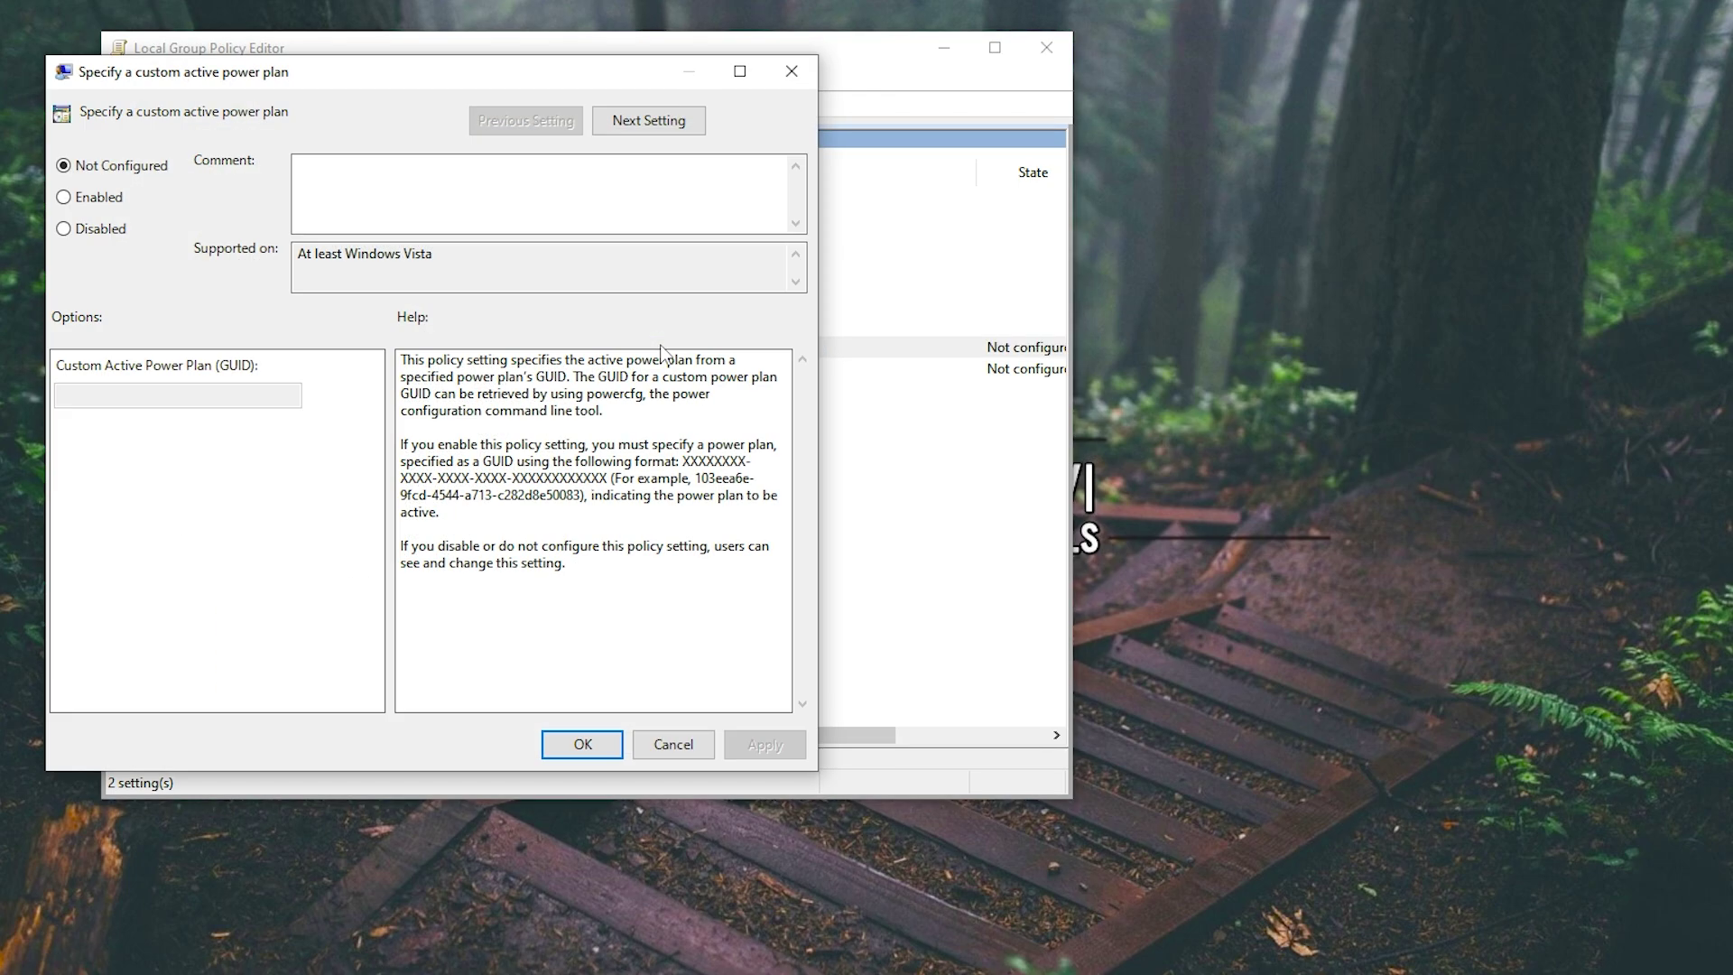
click(65, 198)
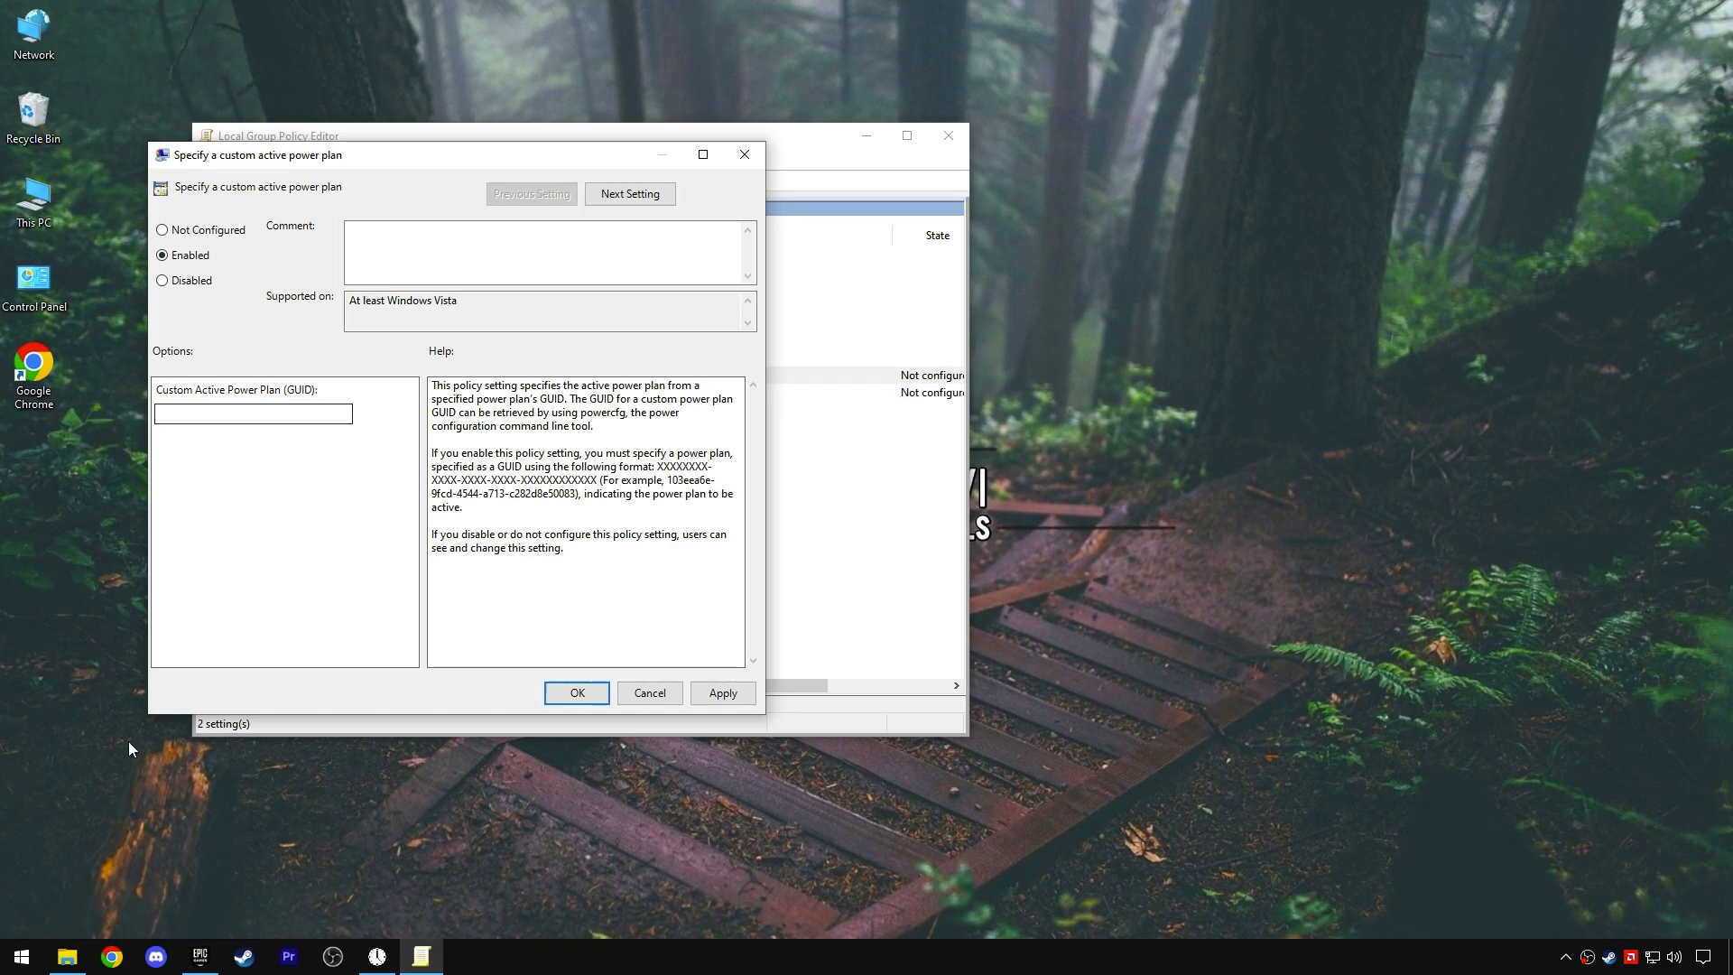
Copy the GUID from the powercfg line of the Import Savi's Power Plan script in 4-Power Plan Tweaks, then close the script
click(67, 955)
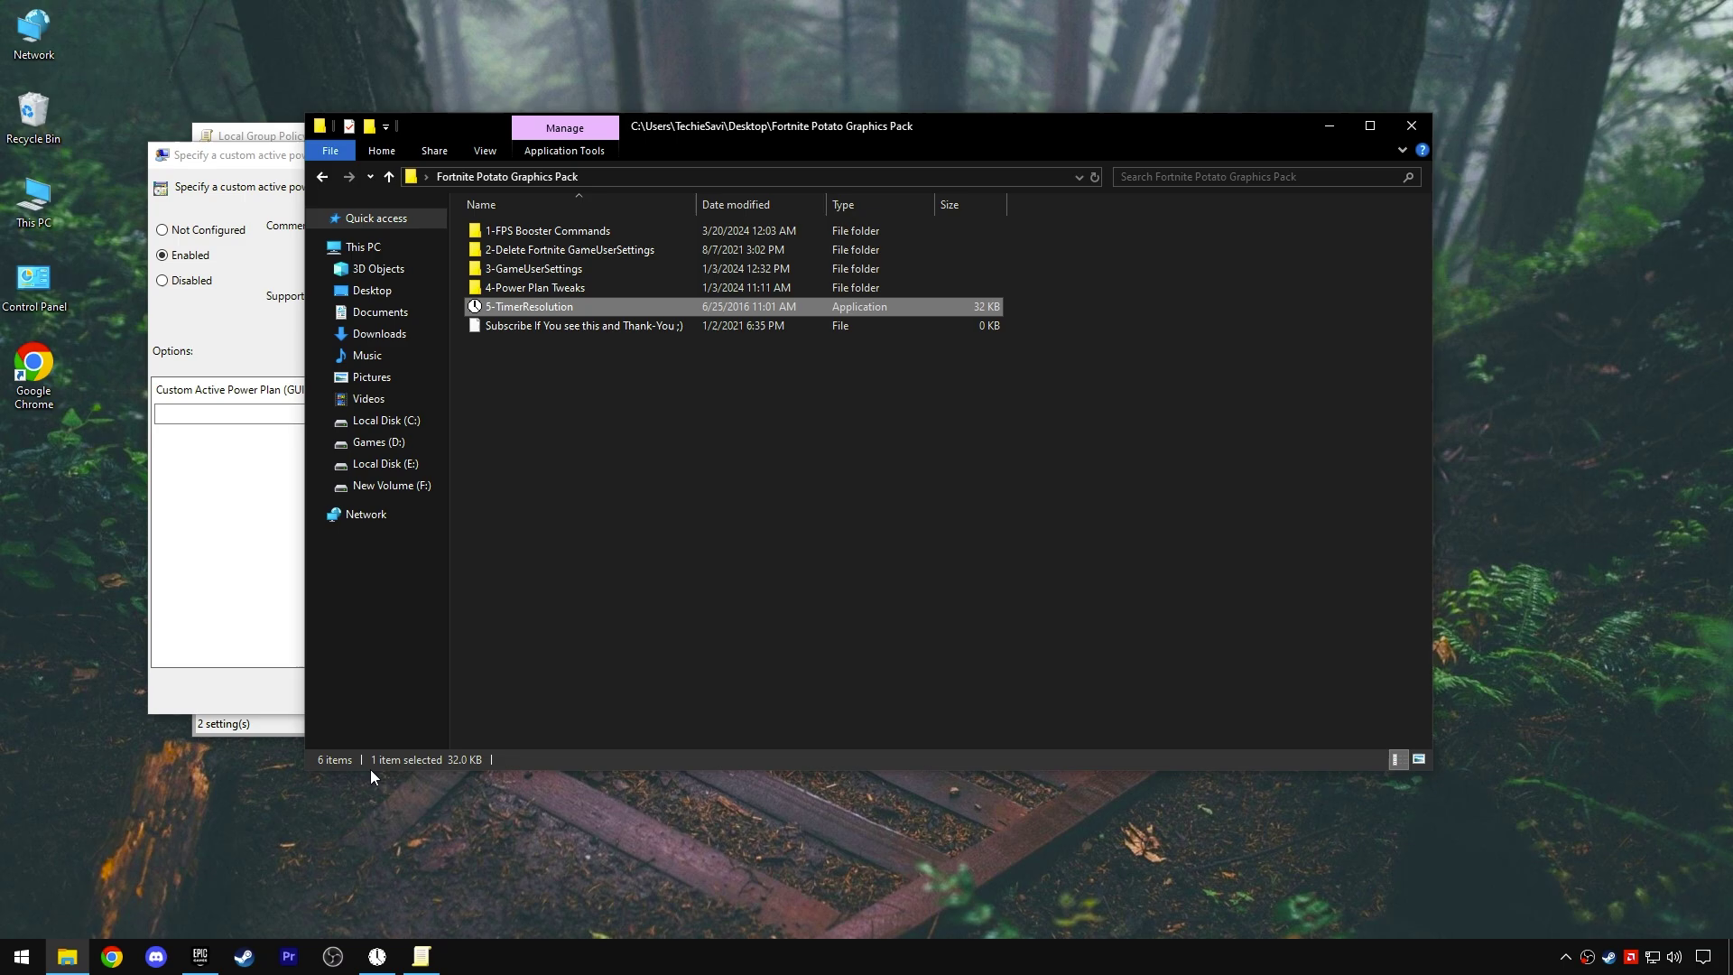
double_click(550, 293)
right_click(556, 236)
click(596, 270)
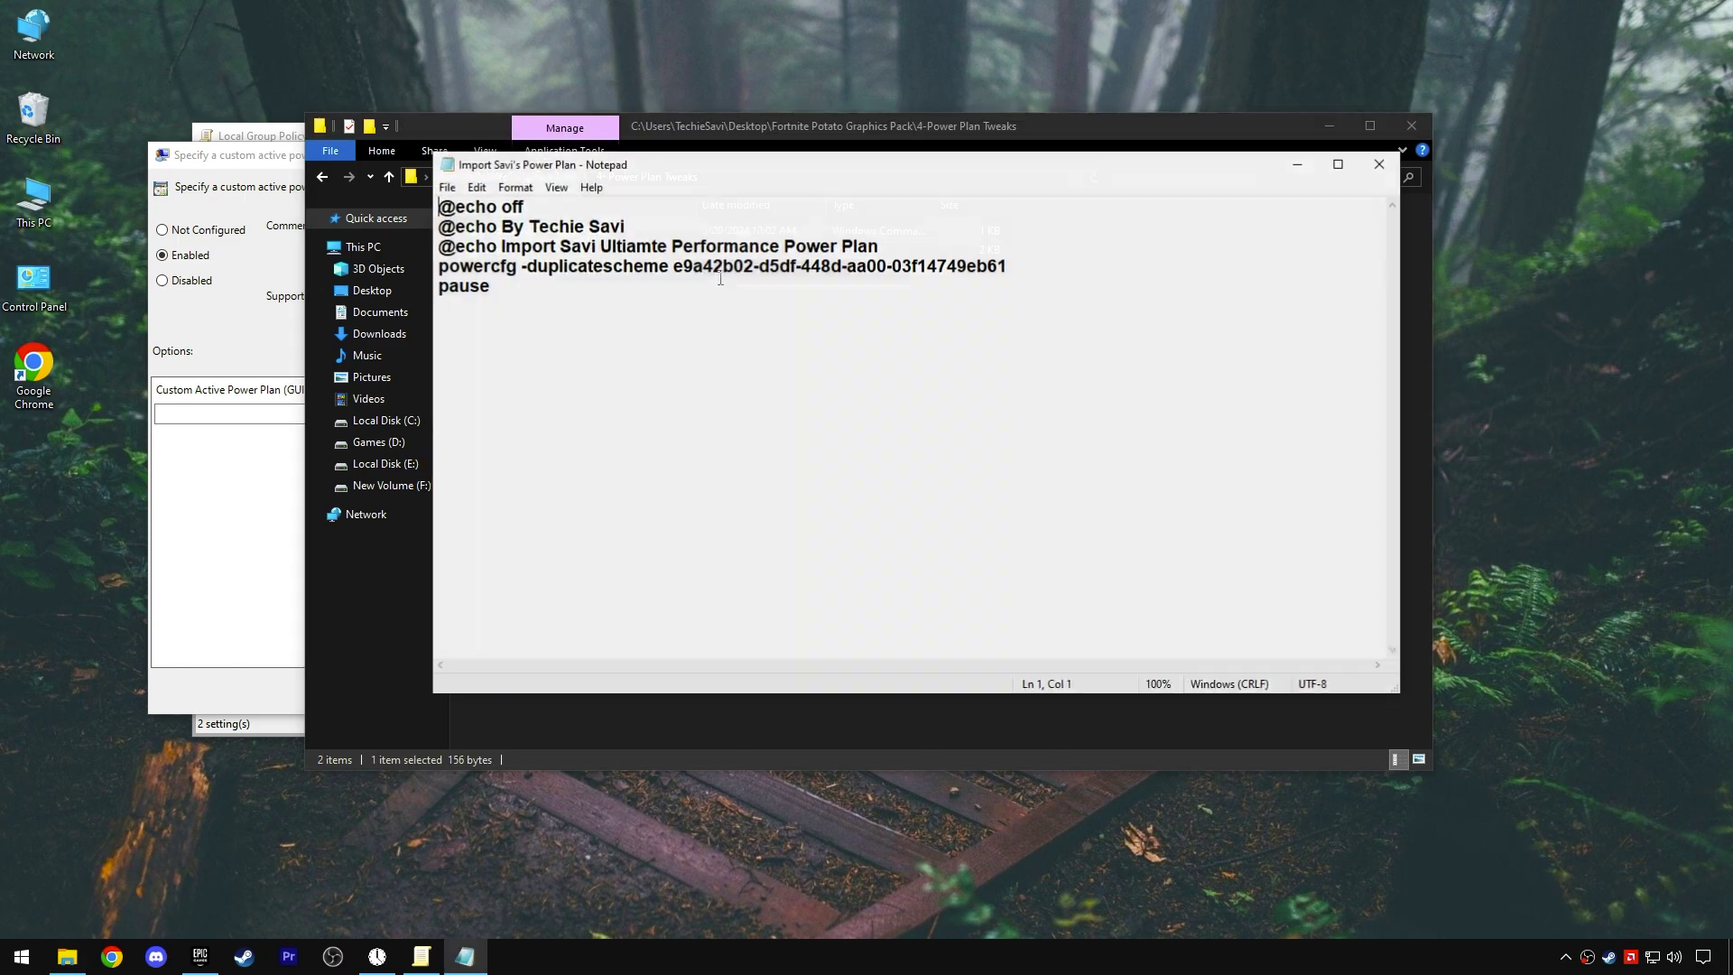
drag(1009, 267, 673, 268)
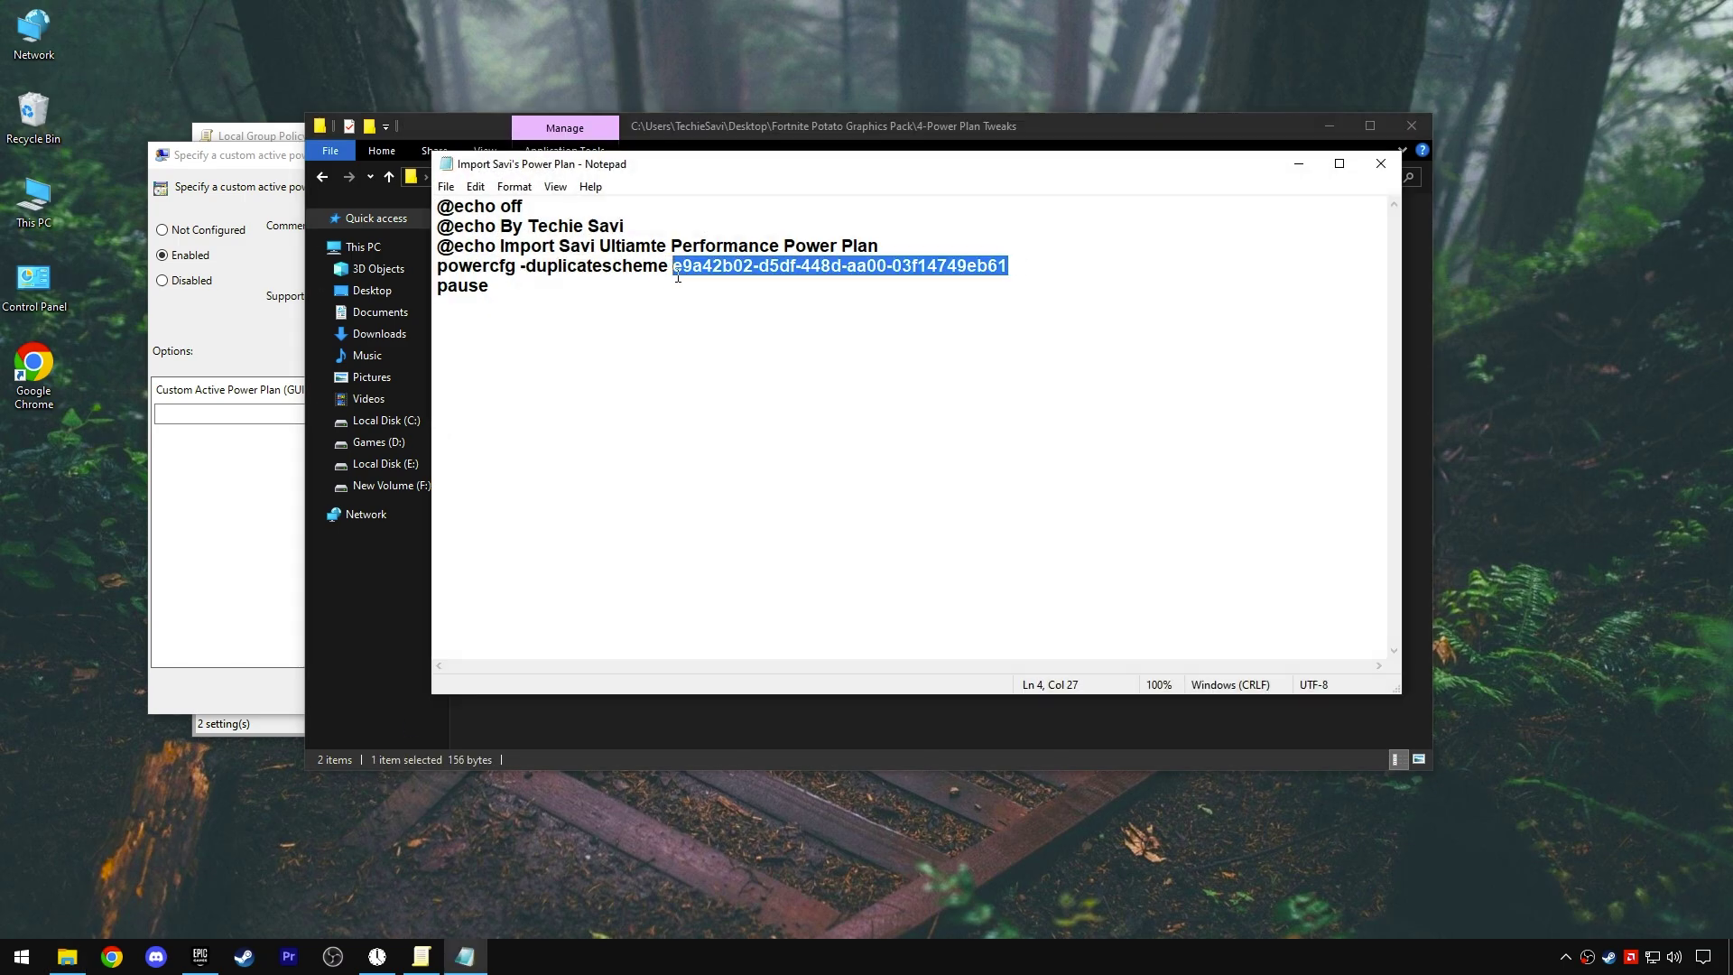
right_click(702, 270)
click(727, 330)
click(1380, 163)
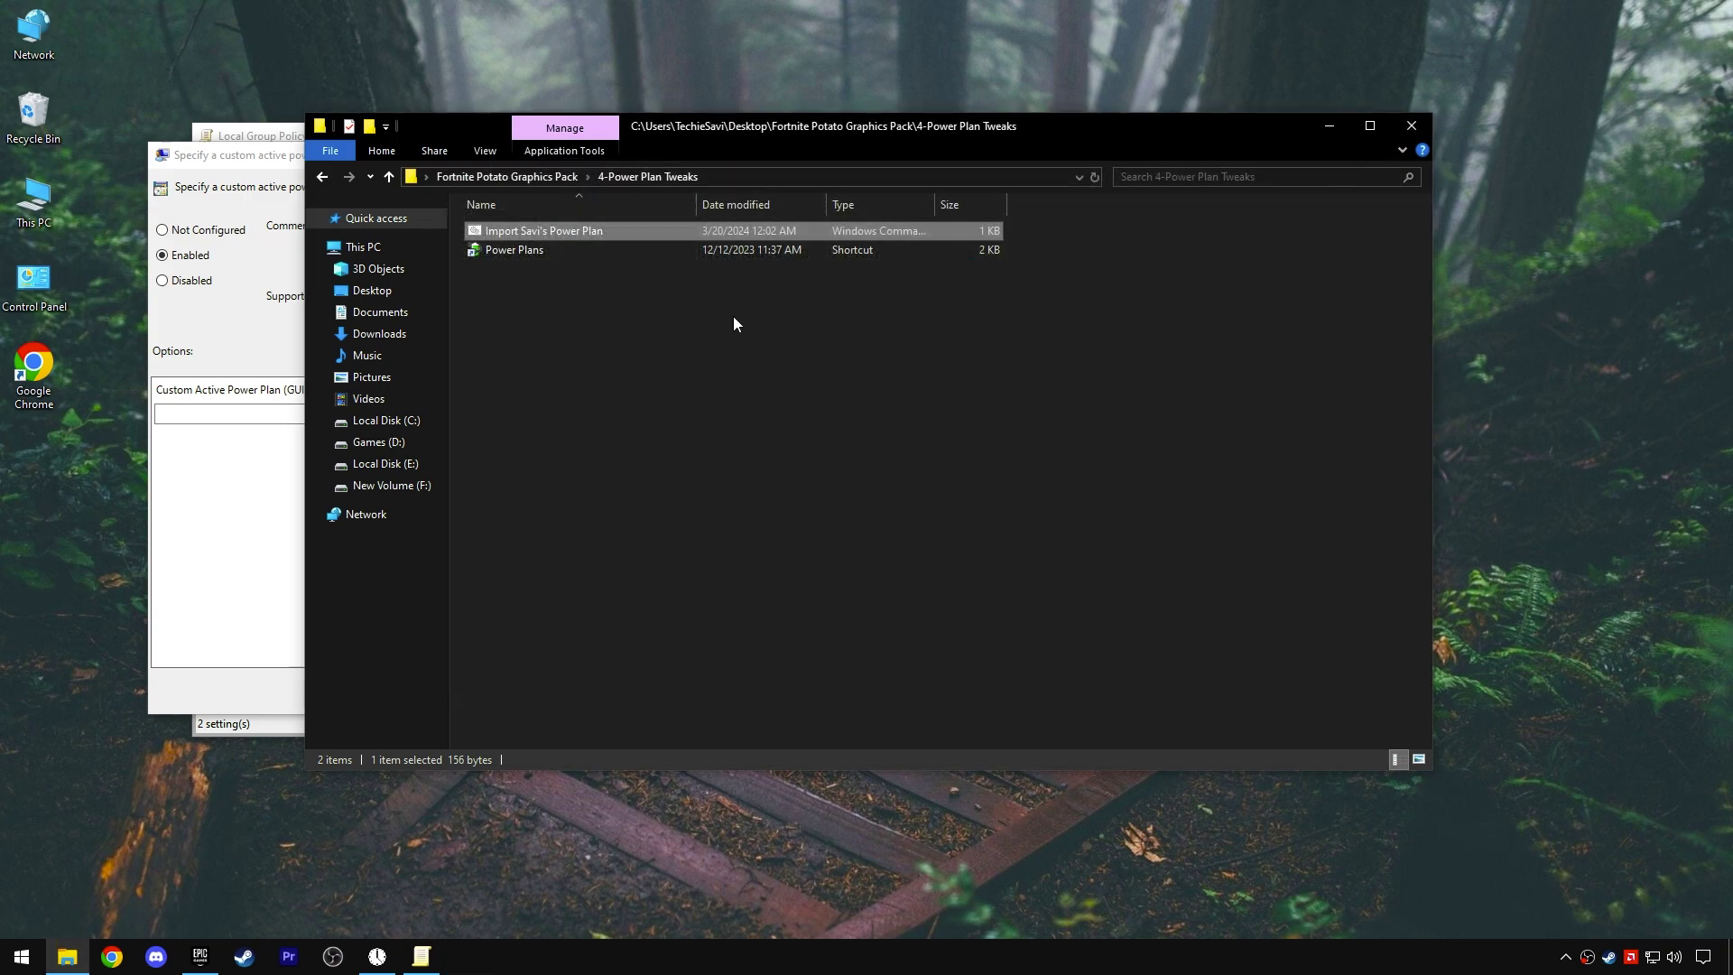
Paste e9a42b02-d5df-448d-aa00-03f14749eb61 as the Custom Active Power Plan GUID, then apply and confirm the policy
click(228, 459)
click(213, 414)
right_click(185, 413)
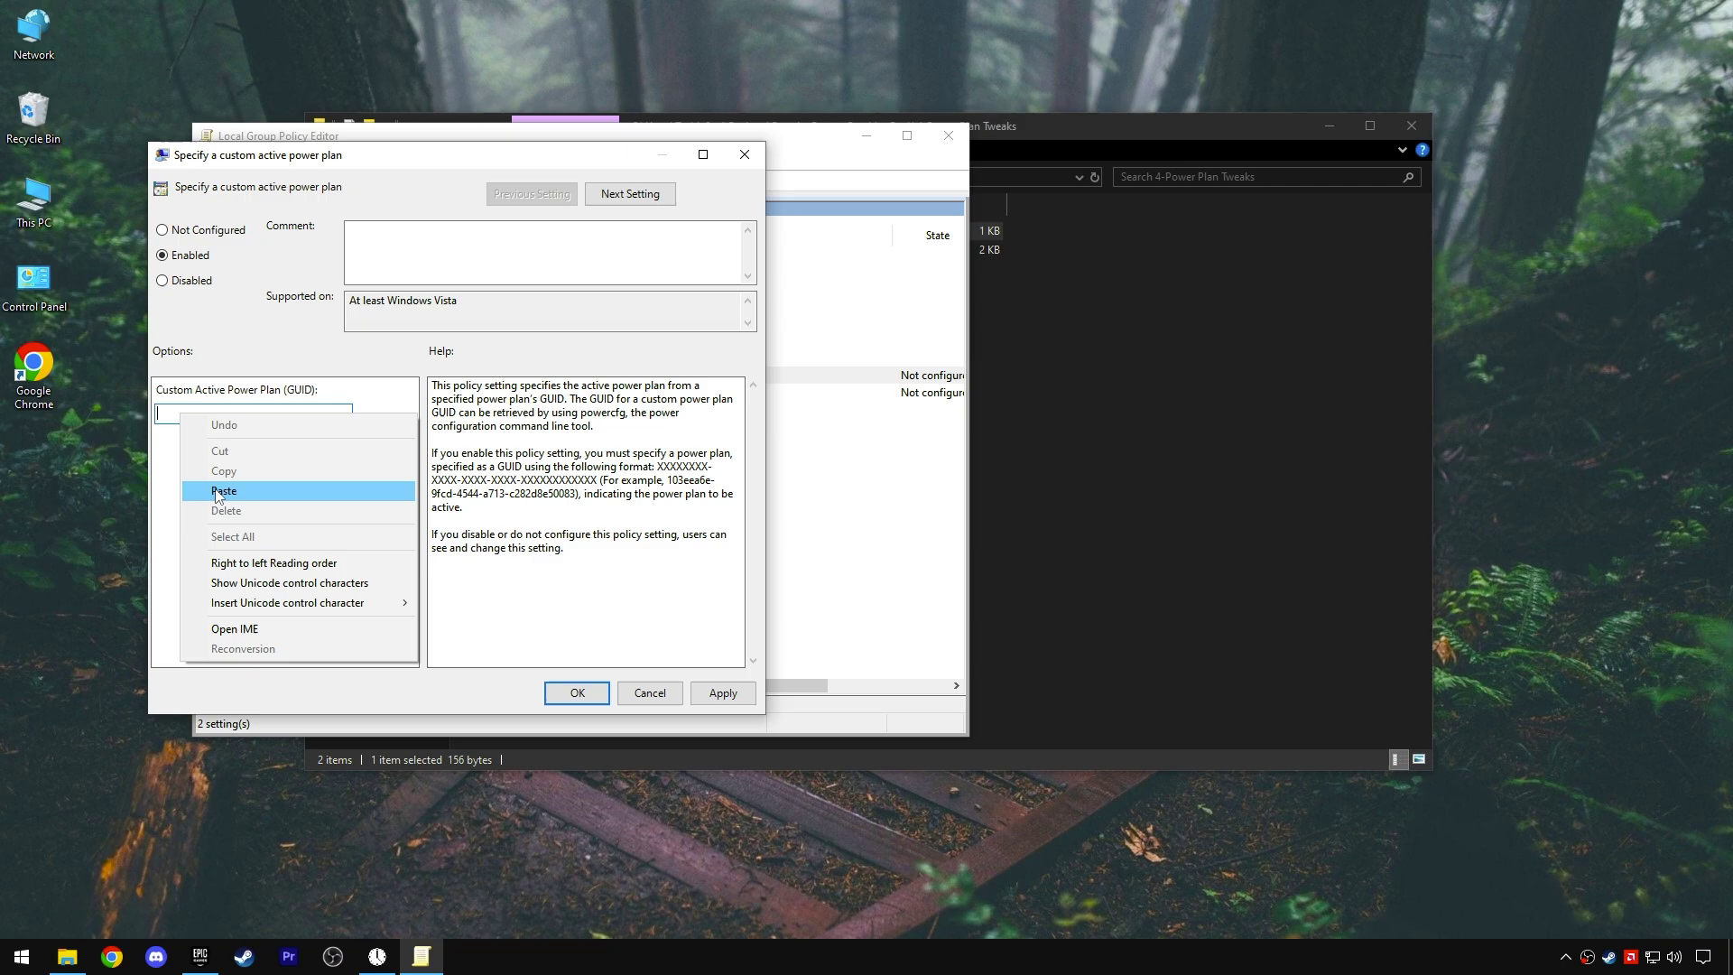
click(208, 493)
drag(339, 415, 168, 411)
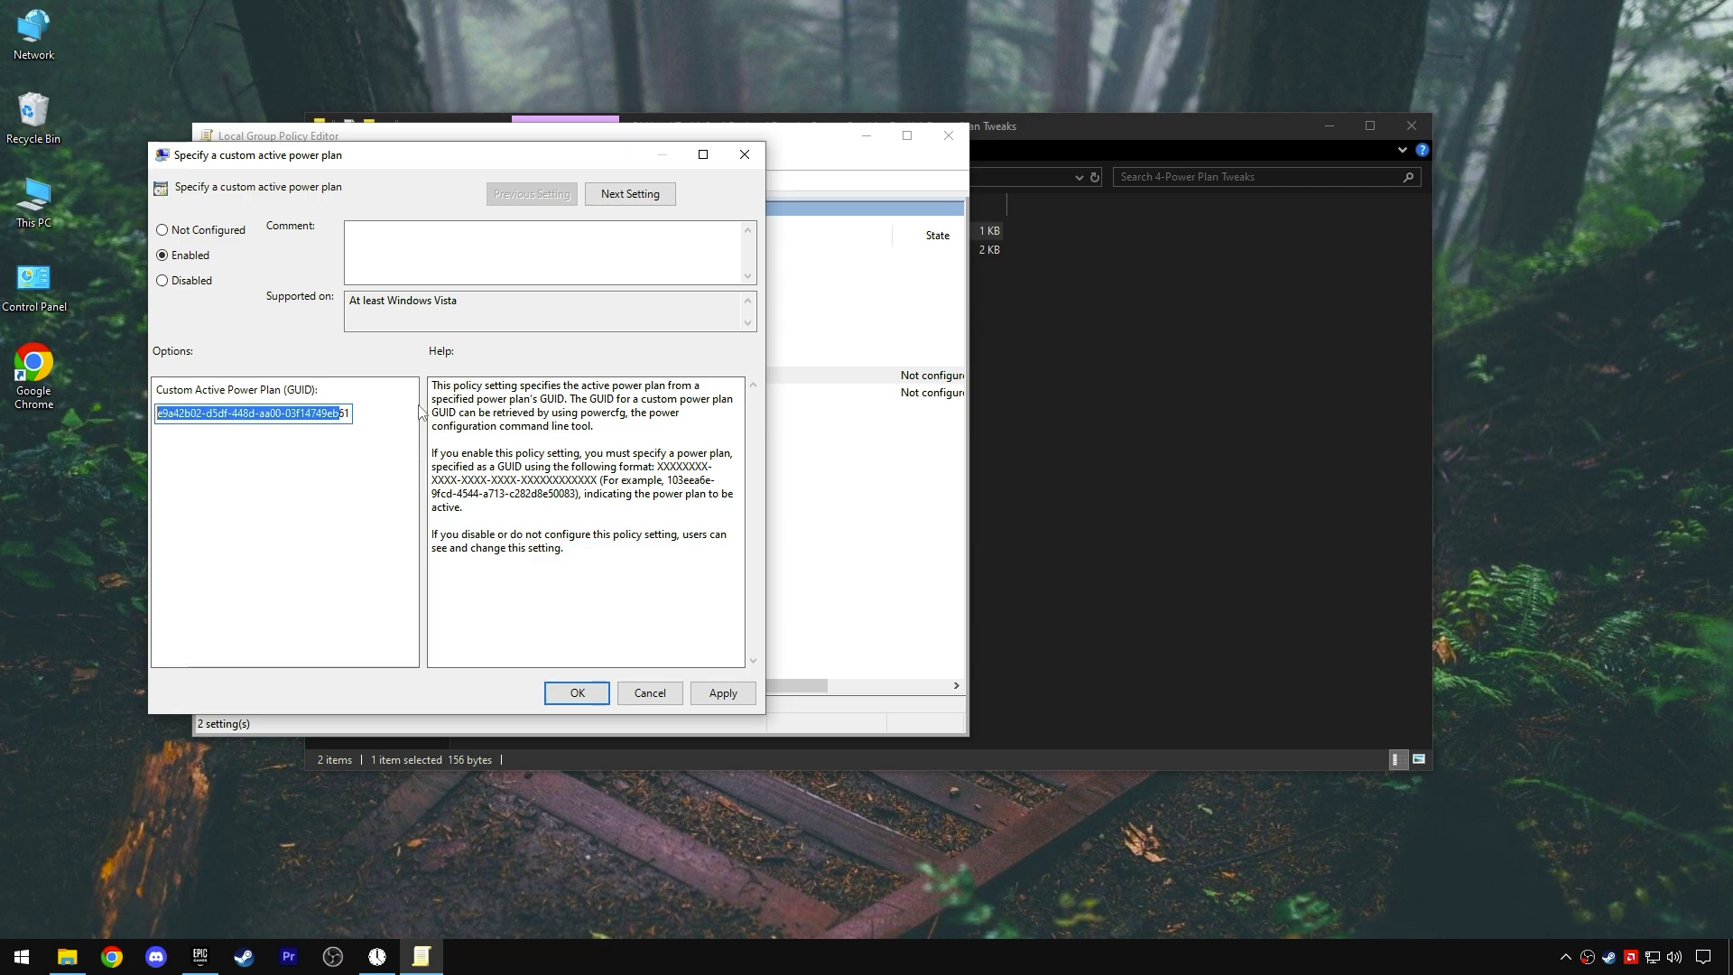
click(323, 413)
click(723, 693)
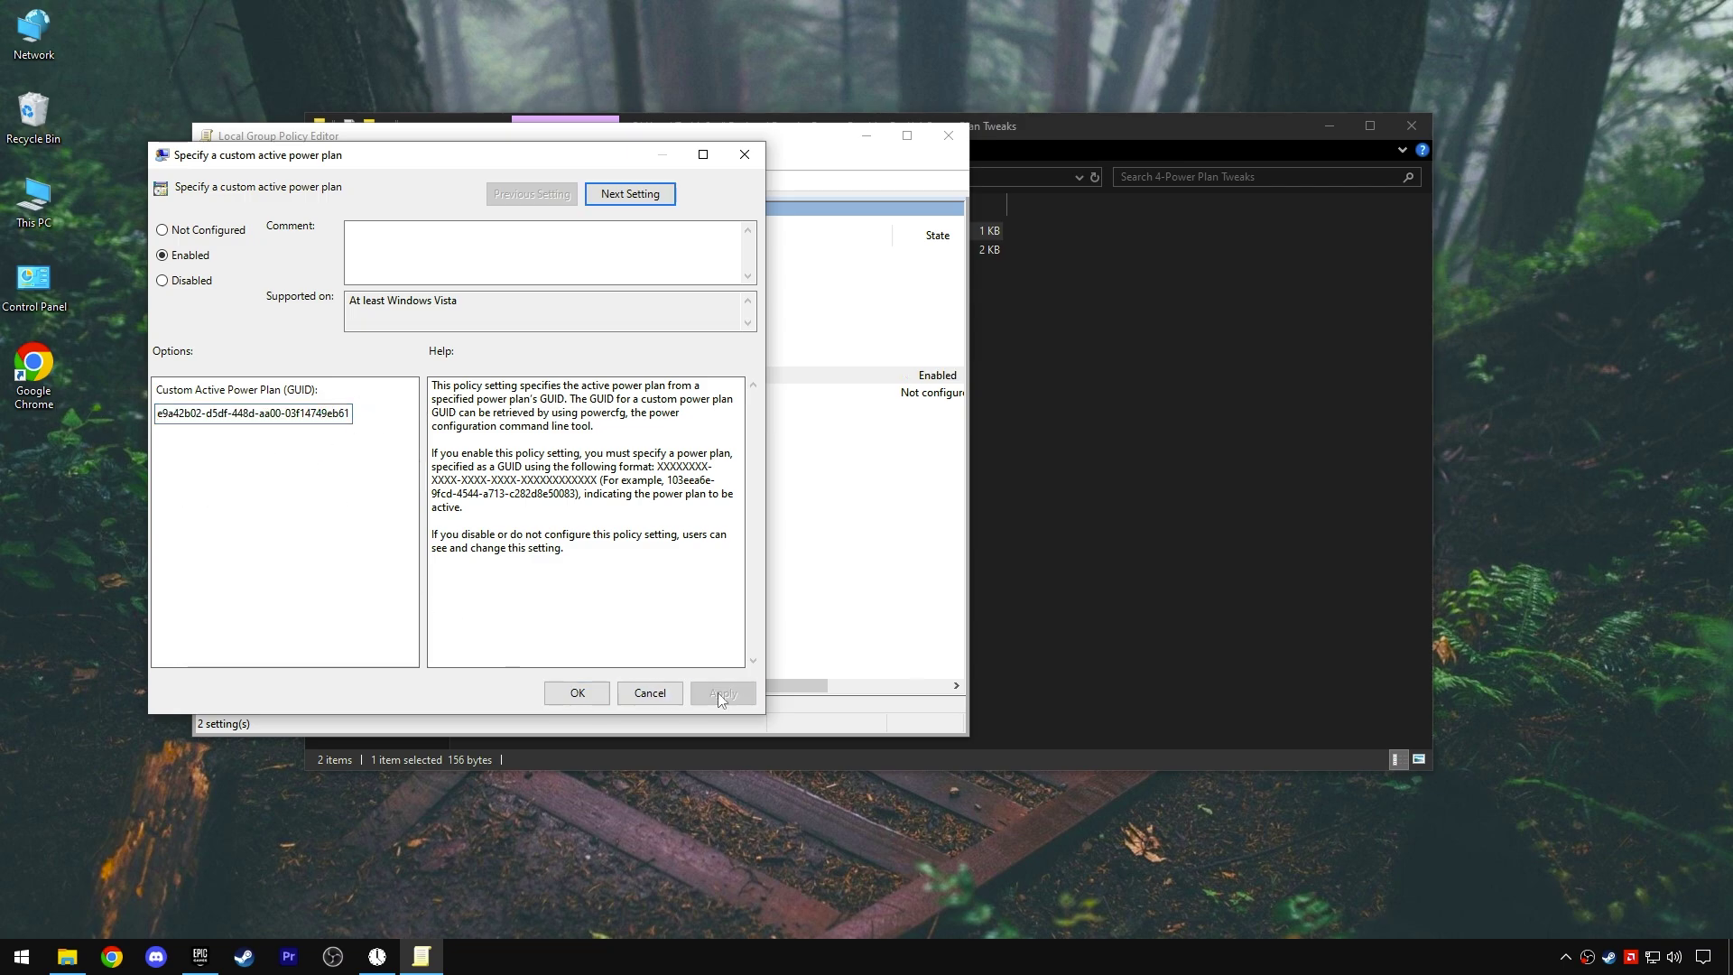
click(578, 695)
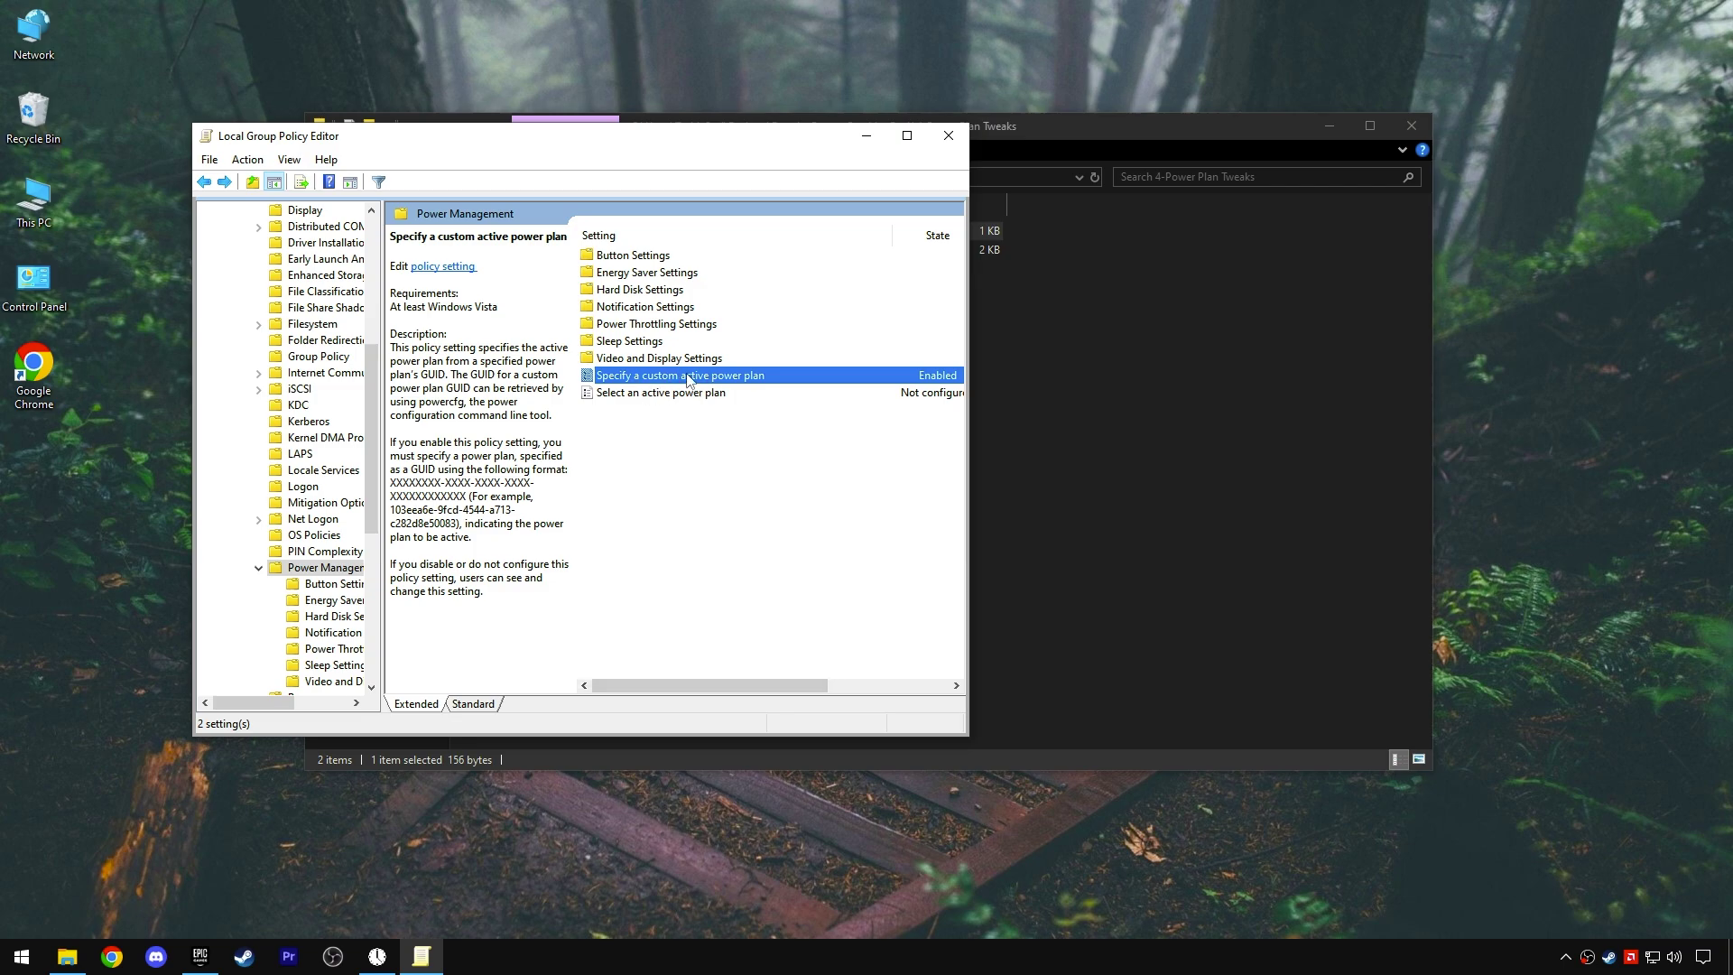
Set the Energy Saver Battery Threshold (plugged in) policy in Energy Saver Settings to Disabled and apply it
double_click(669, 273)
double_click(766, 257)
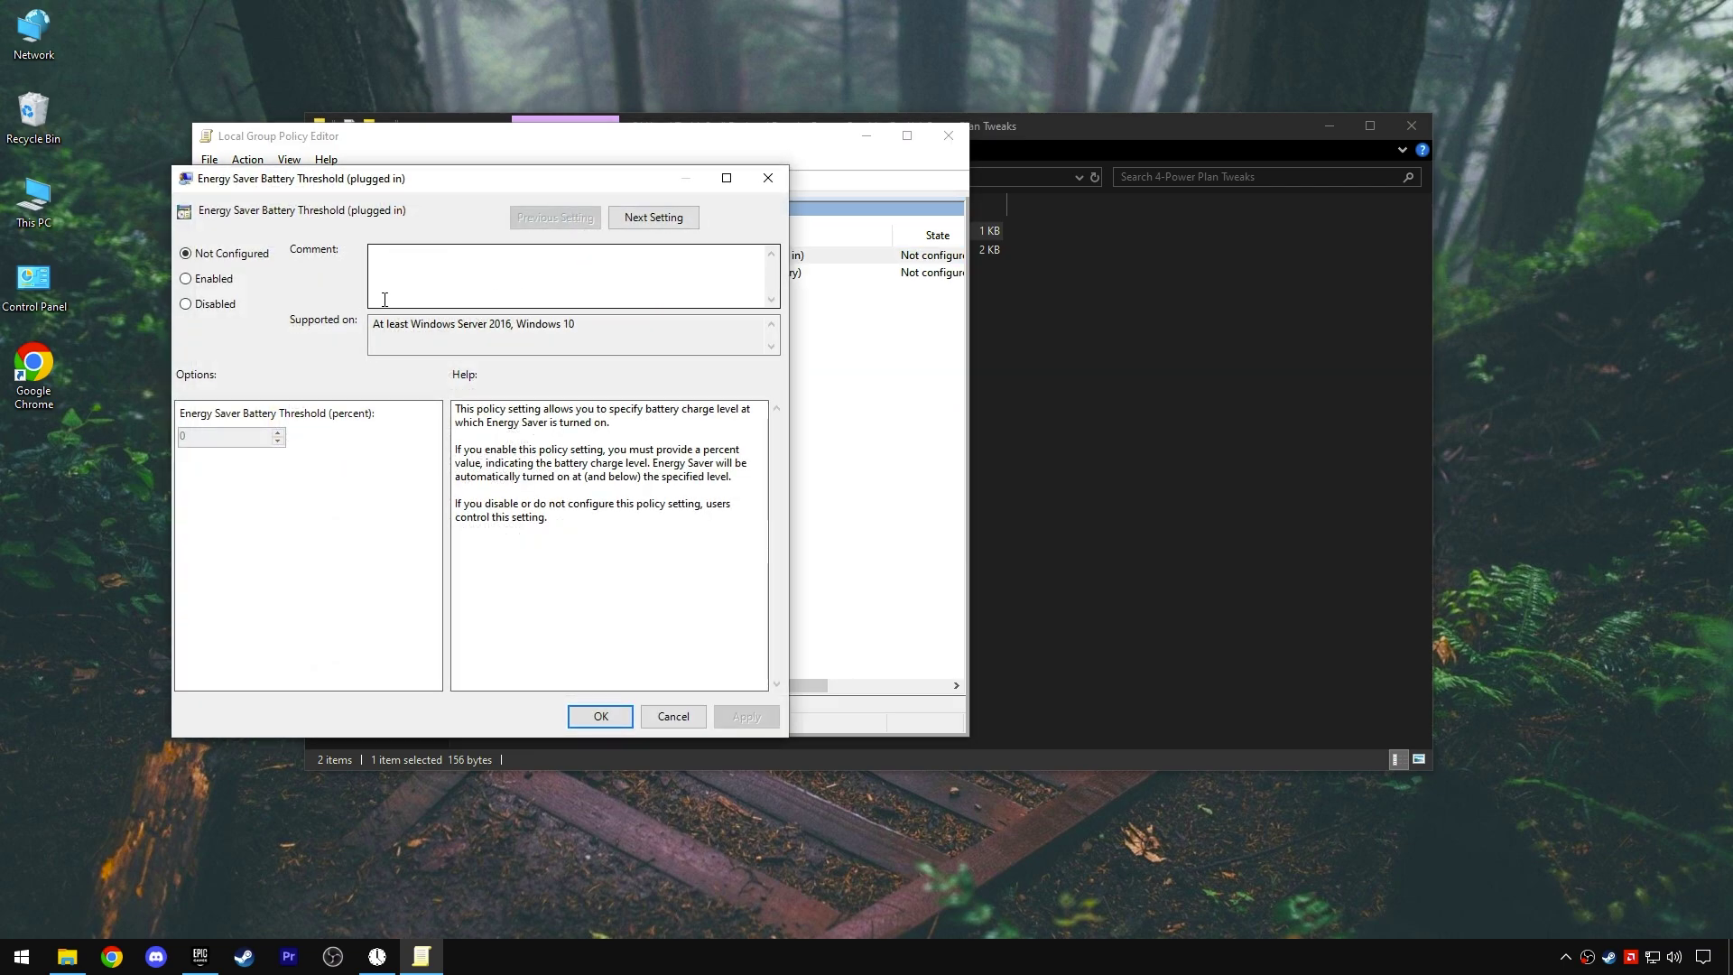
click(213, 305)
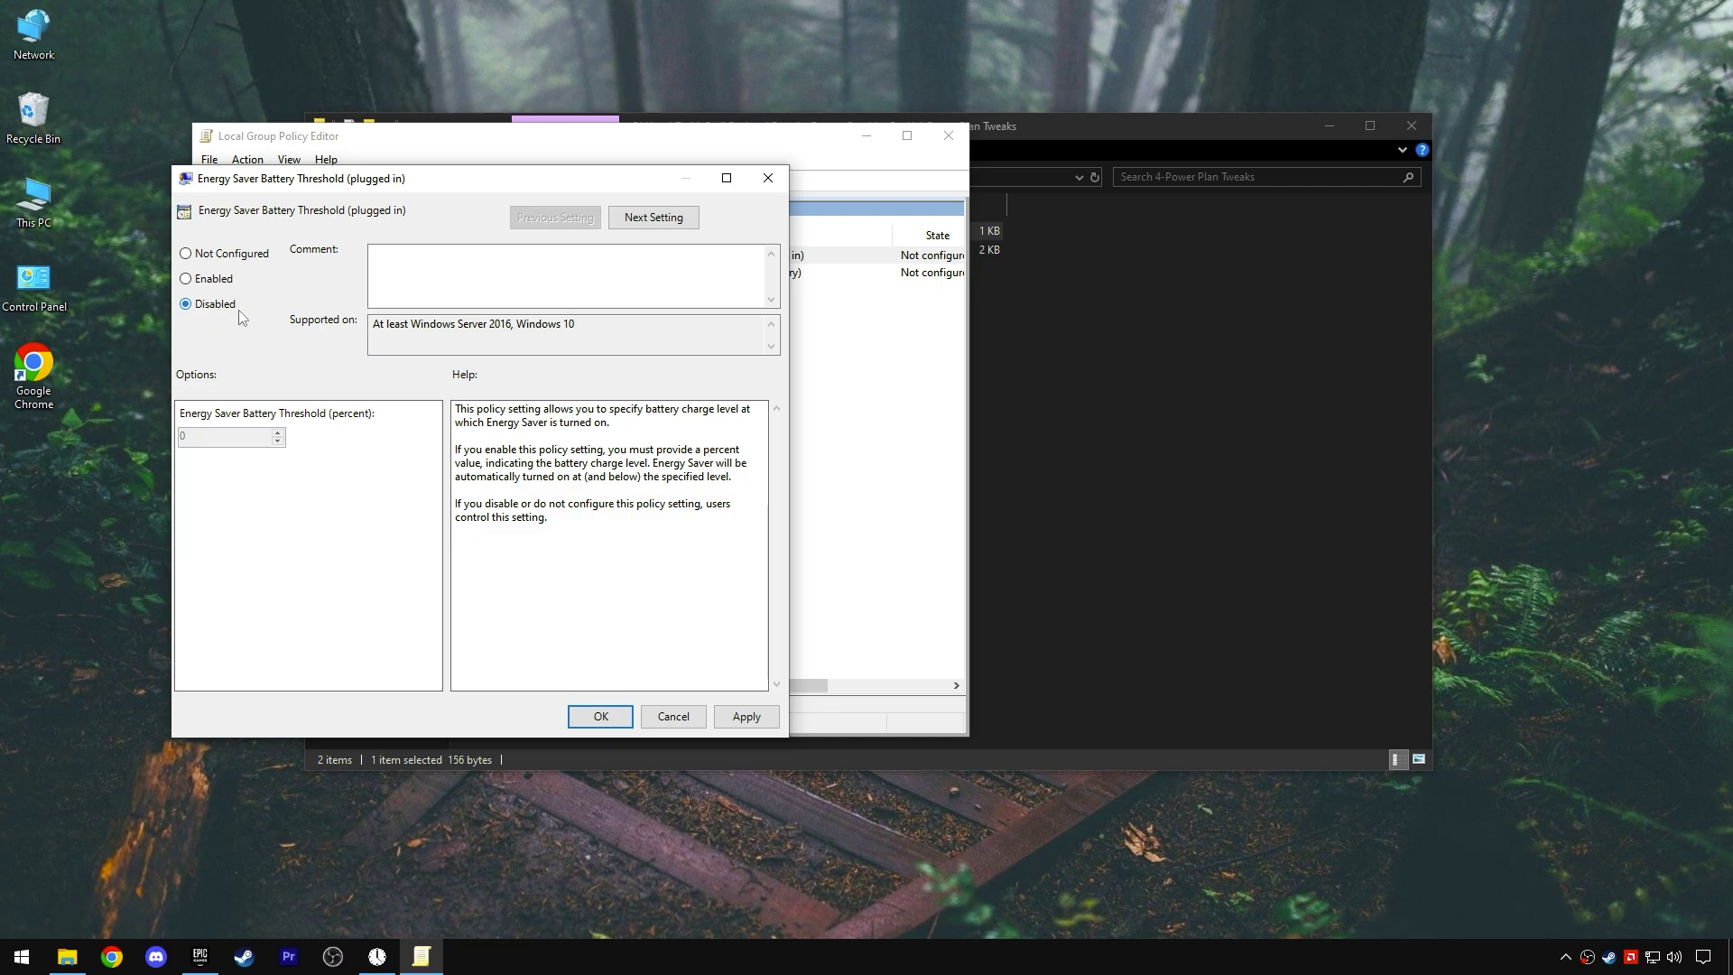
click(735, 721)
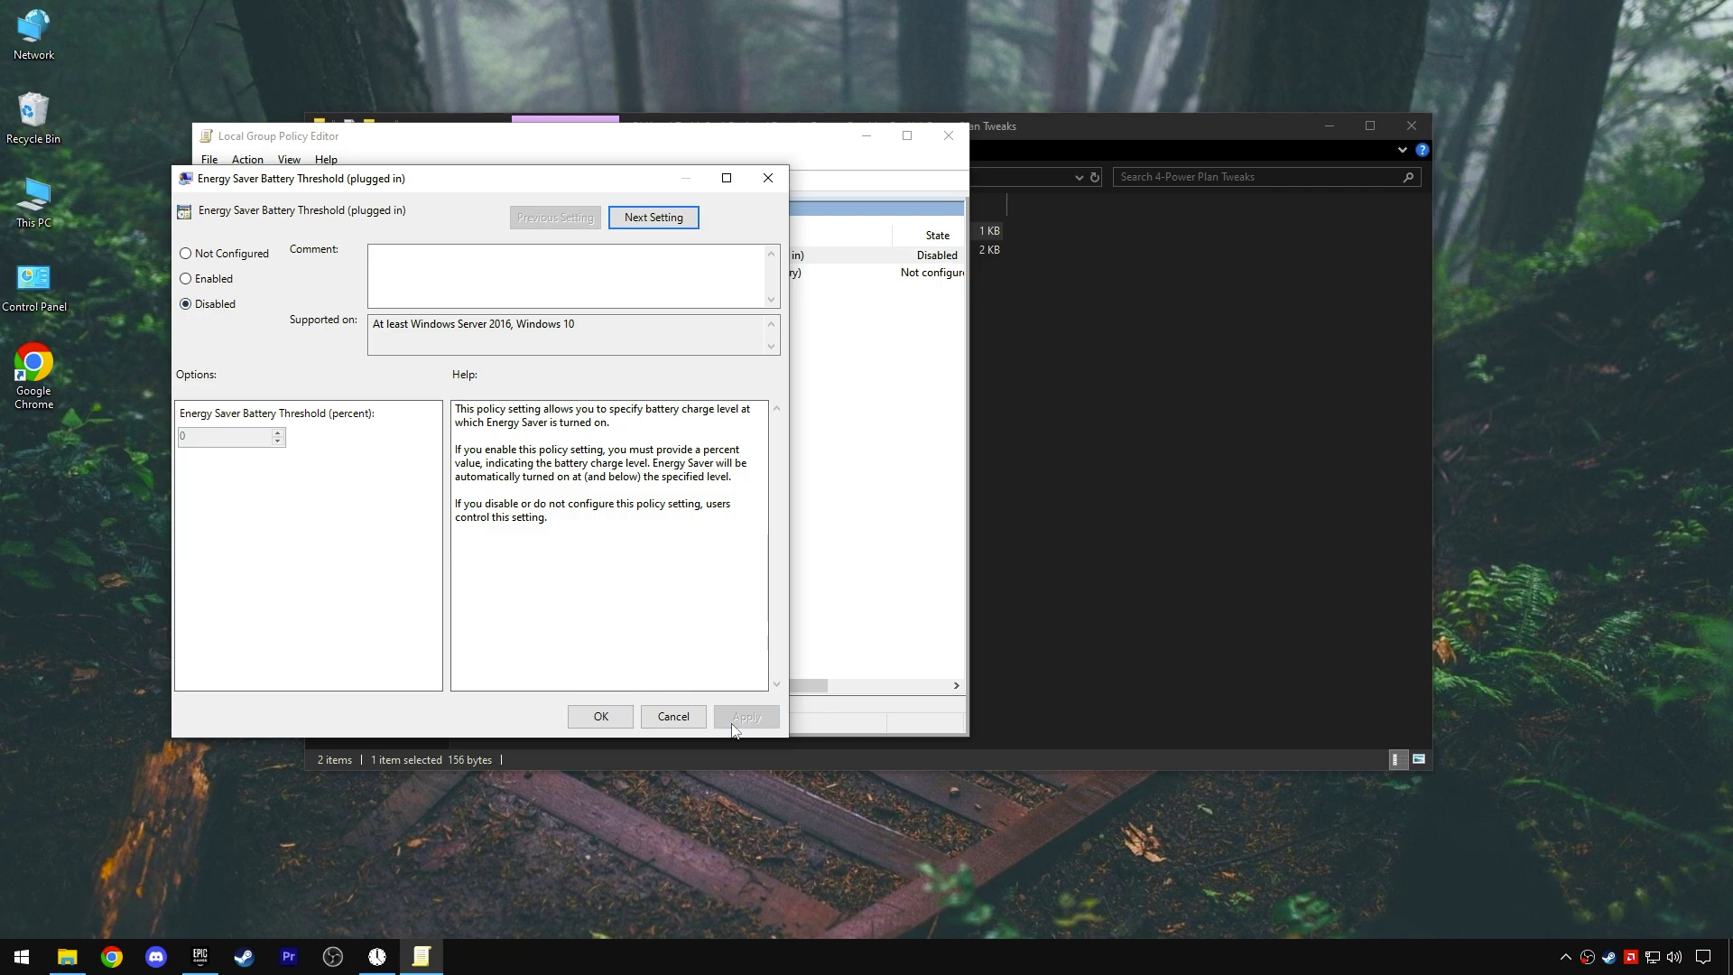
click(601, 717)
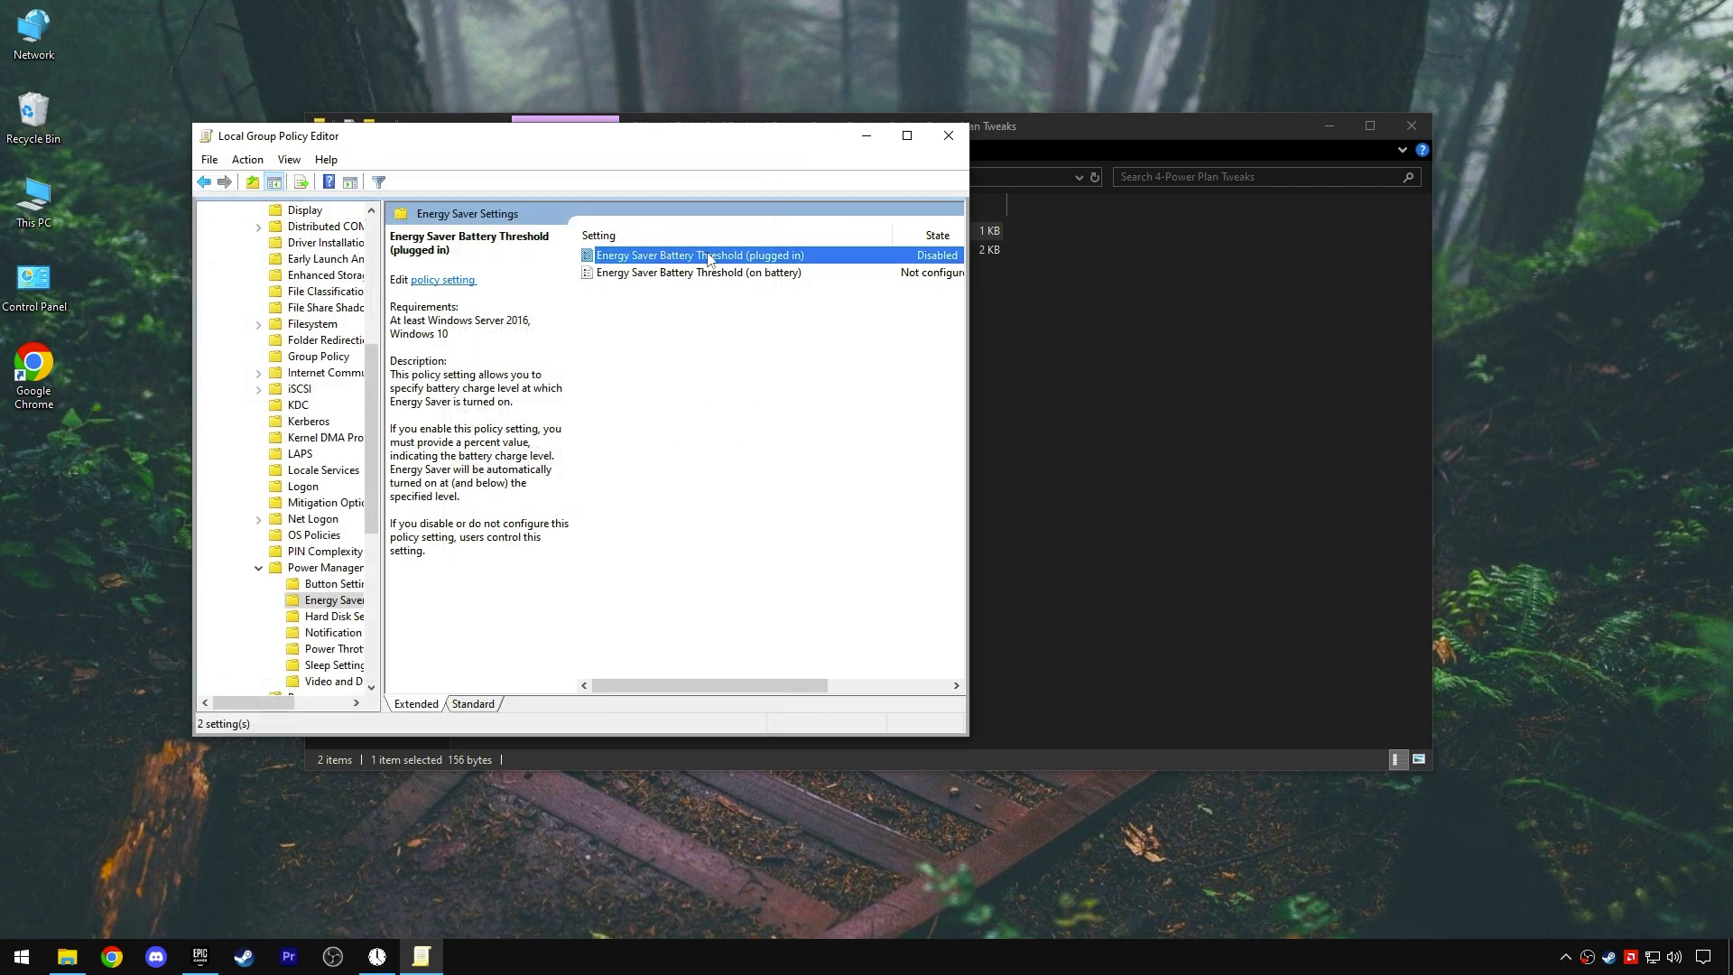
Close the Local Group Policy Editor and the Fortnite Potato Graphics Pack folder
click(946, 136)
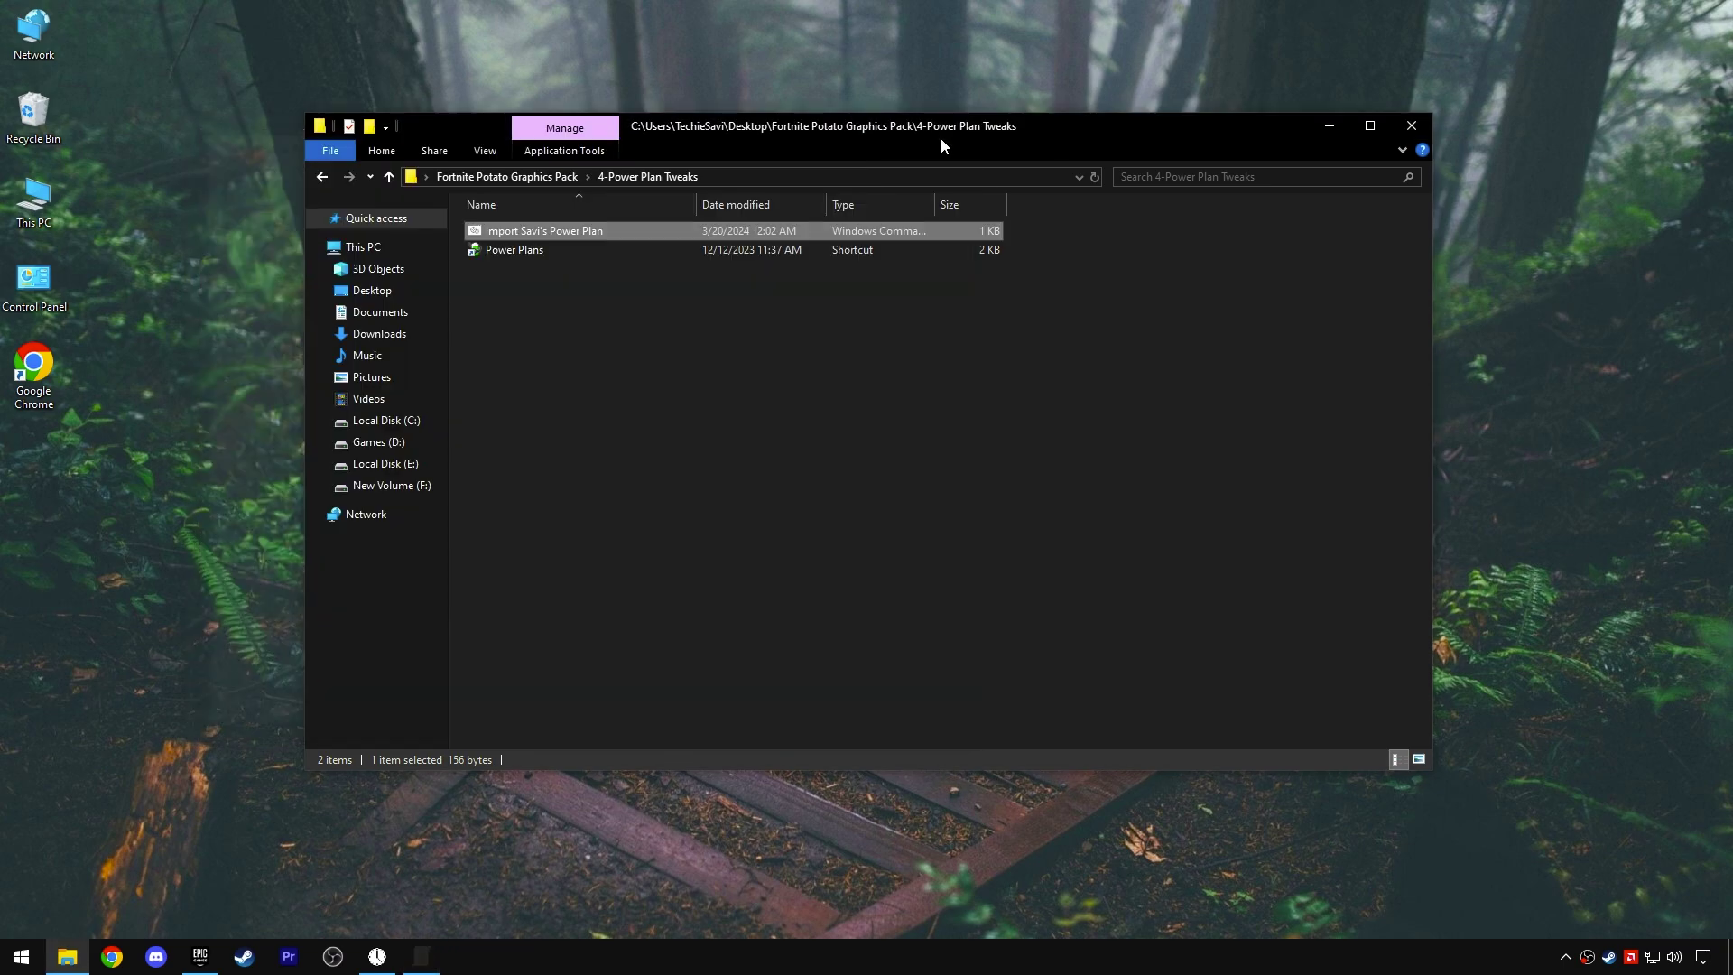
click(507, 178)
drag(592, 397, 722, 178)
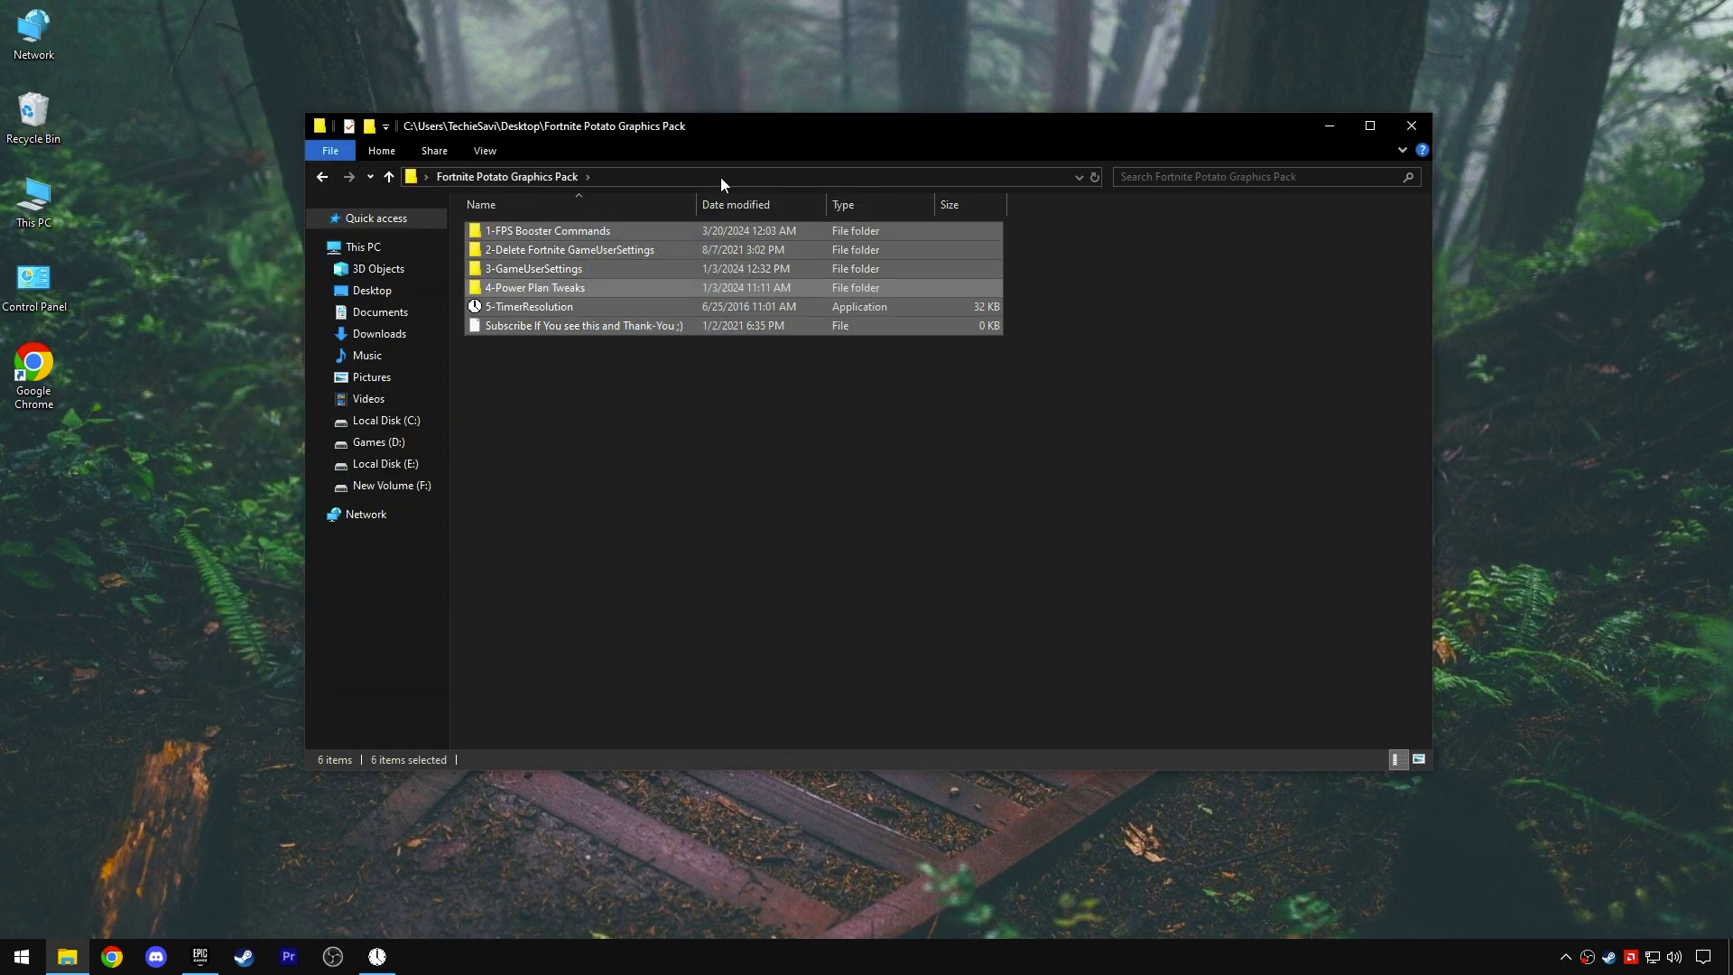
click(705, 363)
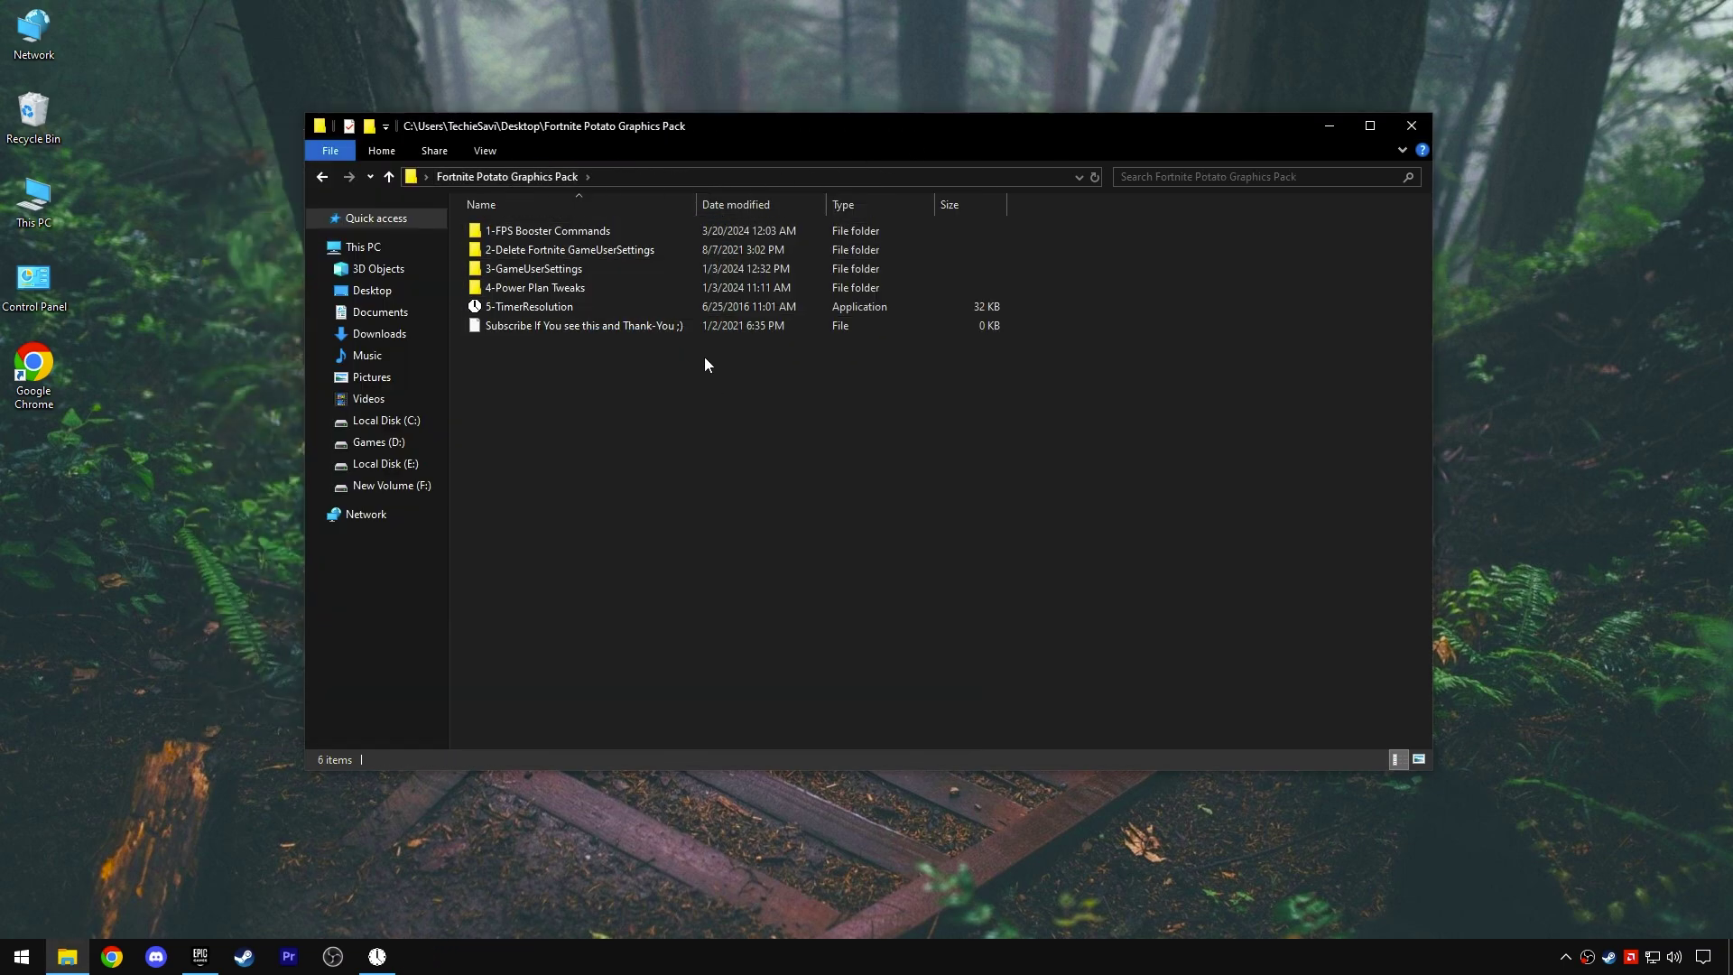
click(1411, 128)
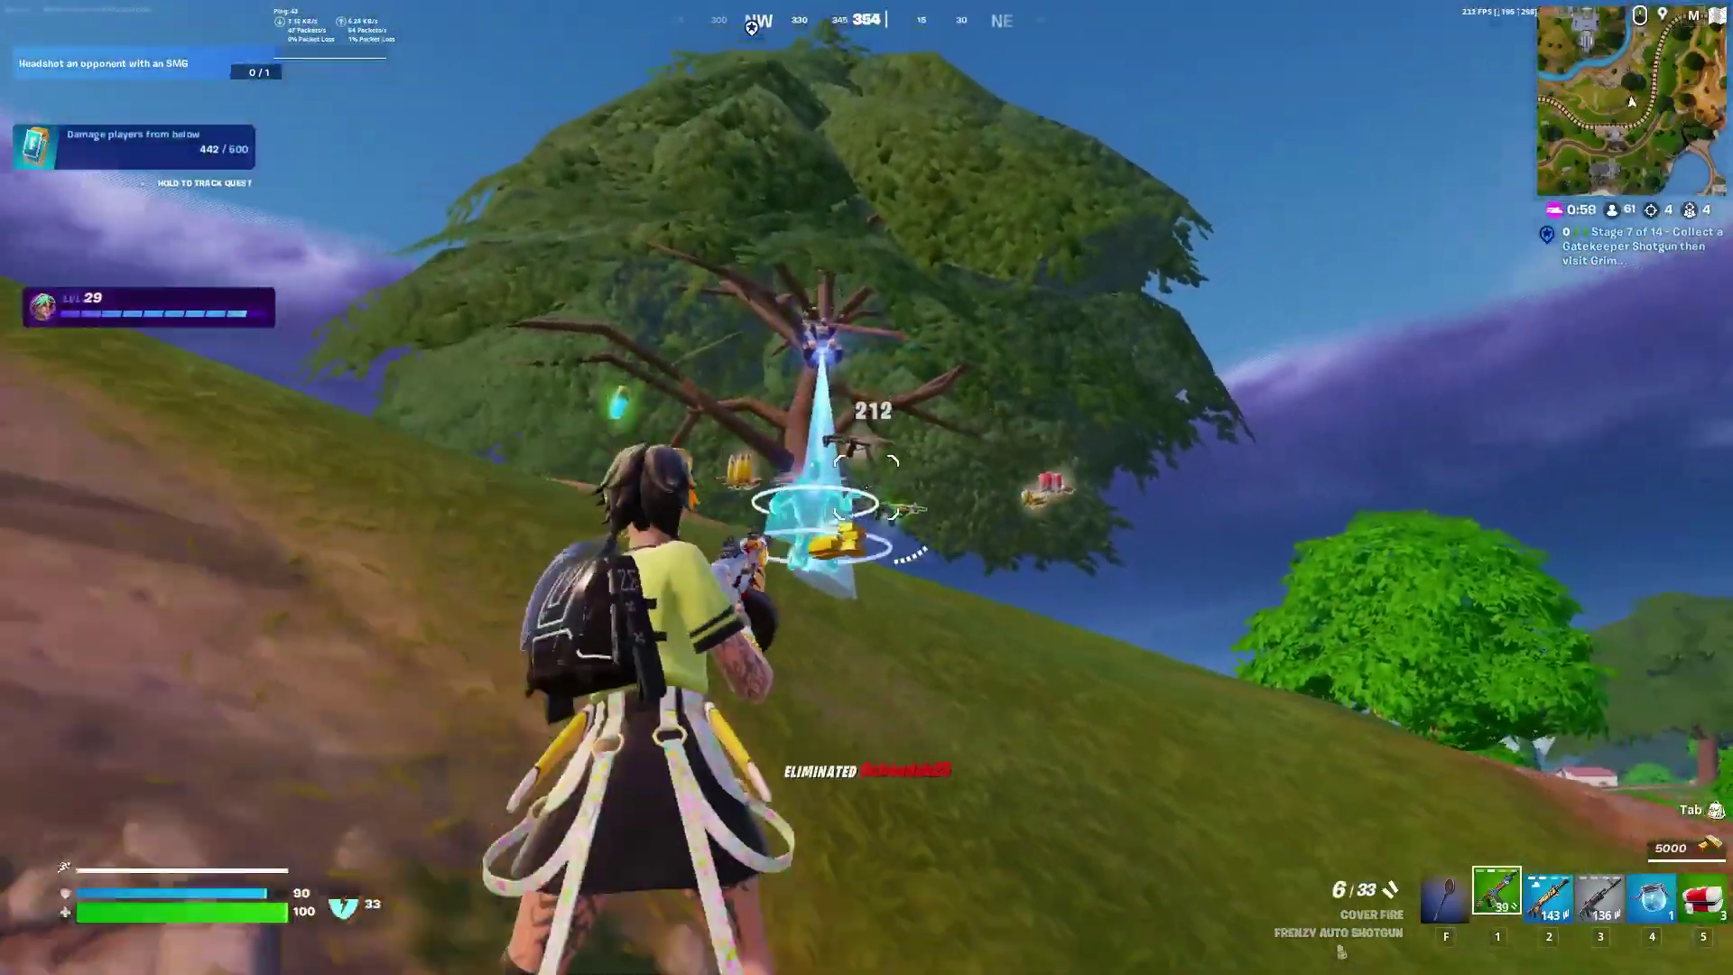
key(w)
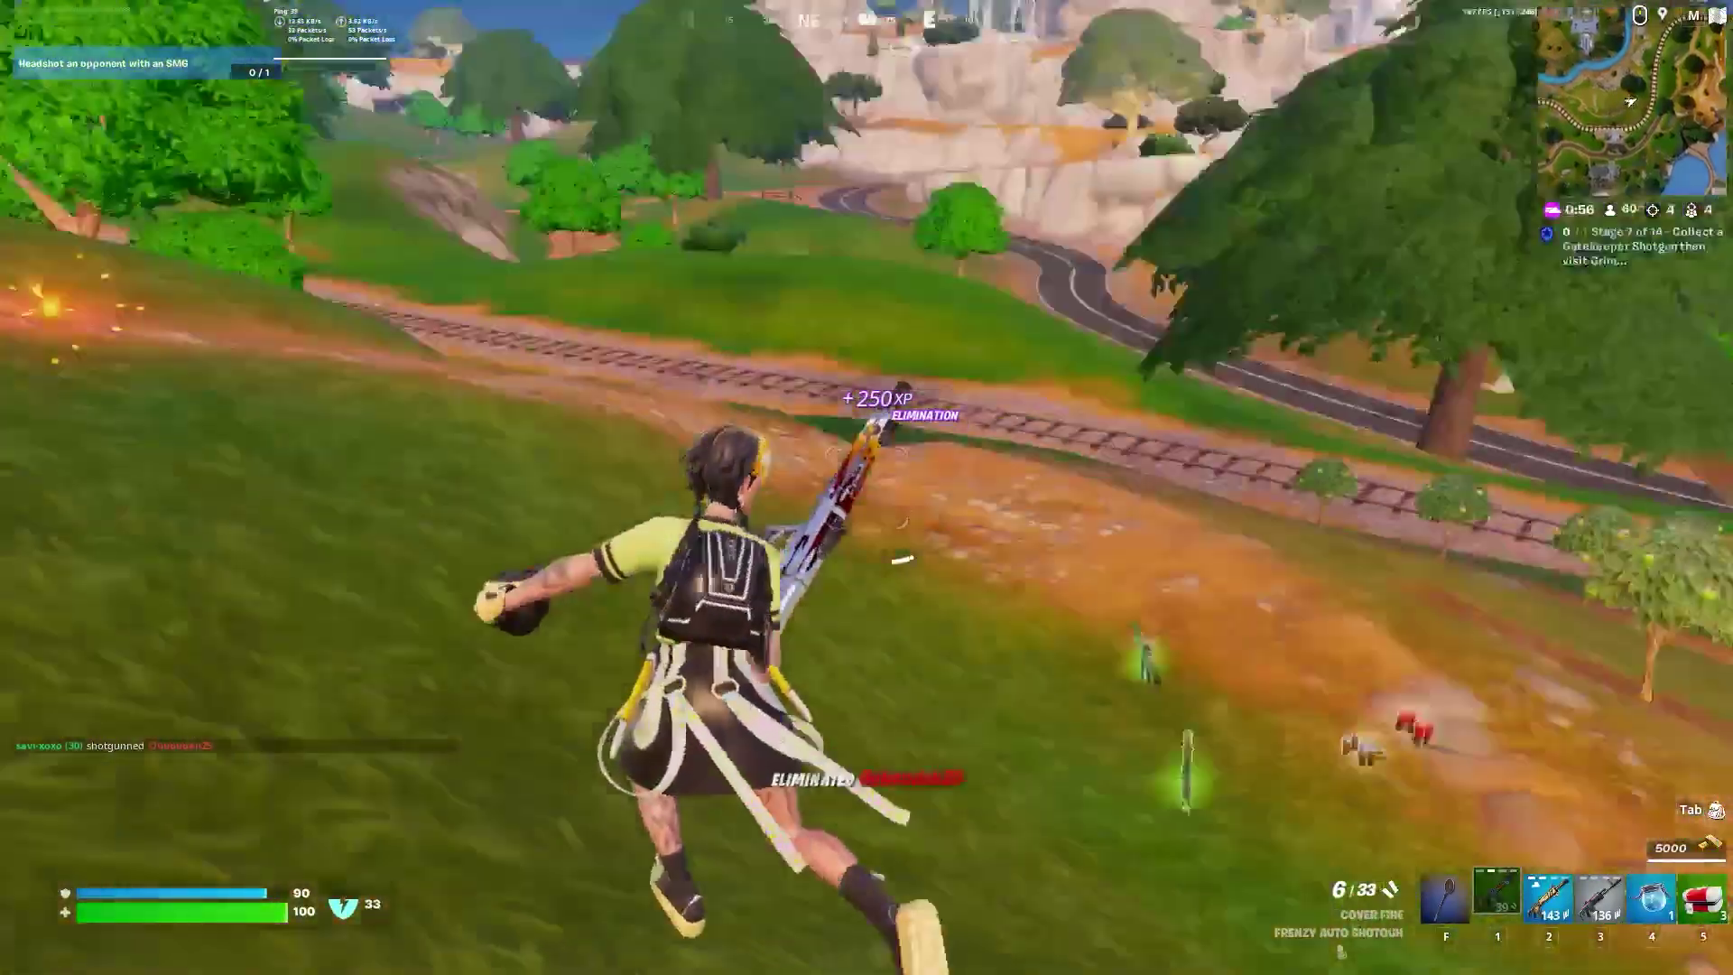
key(w)
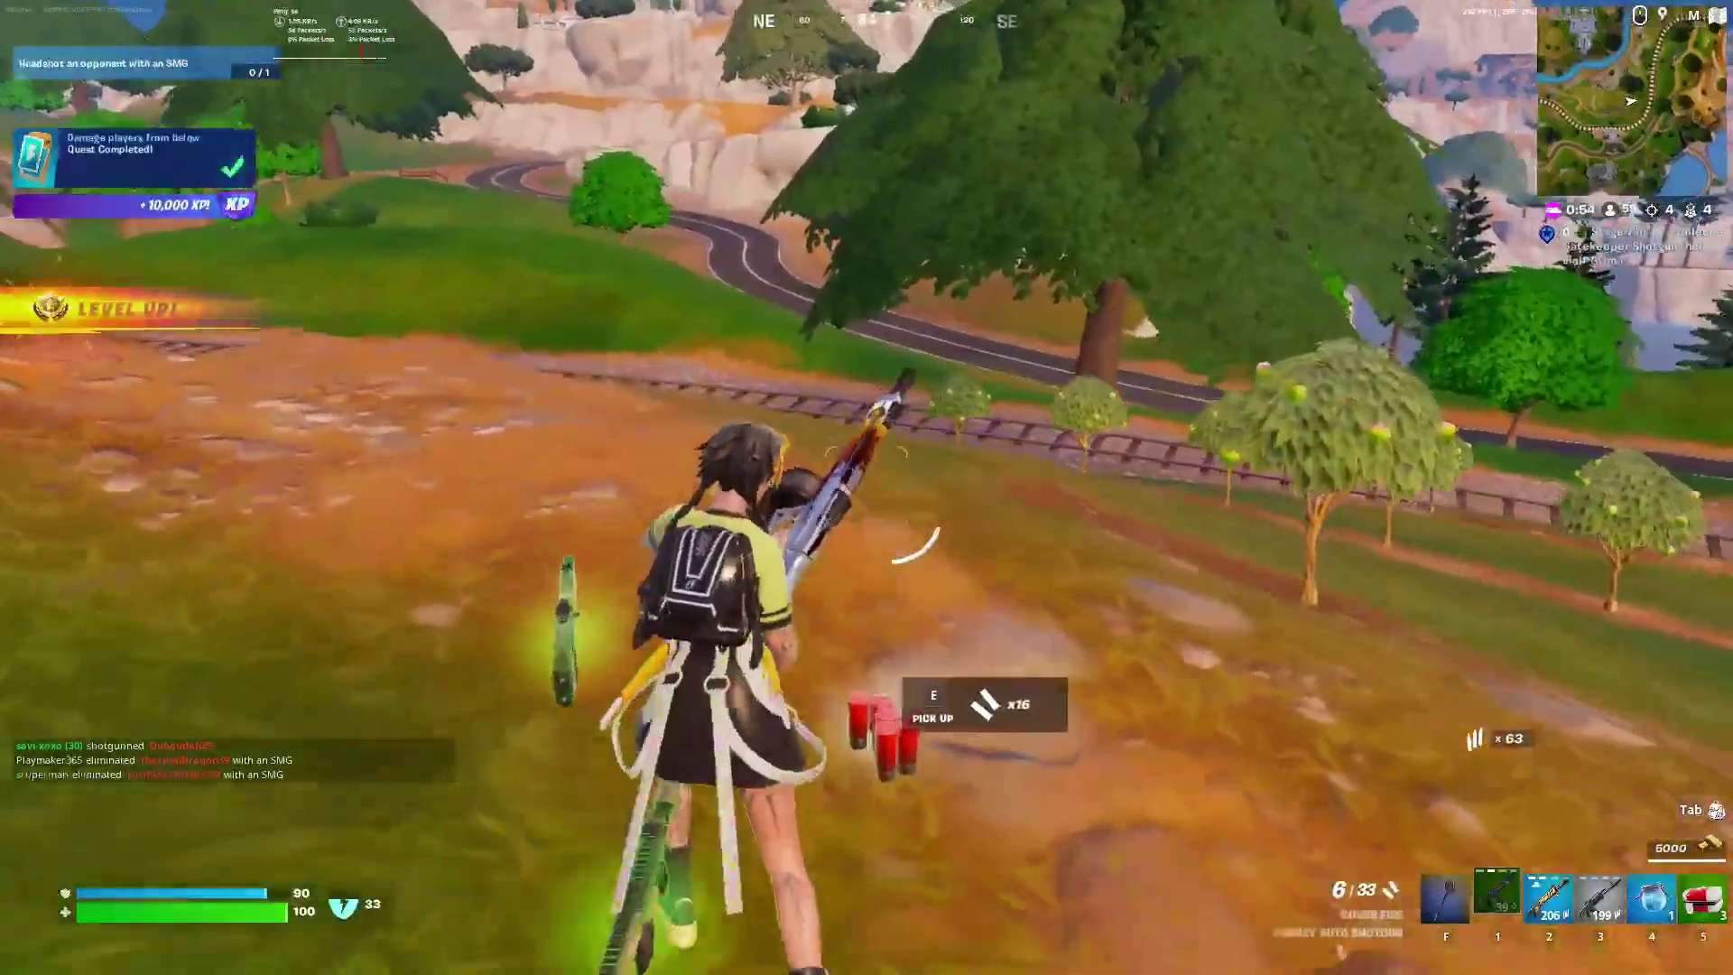